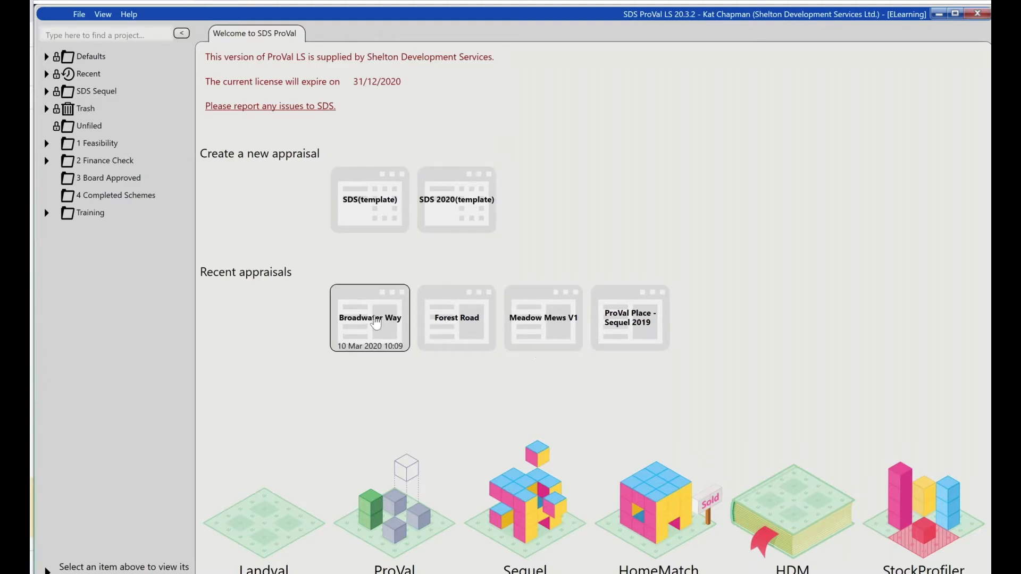
- Expand the recent projects, view the recent appraisal Broadwater Way and close it again
{"action": "left_click", "coordinate": [47, 74]}
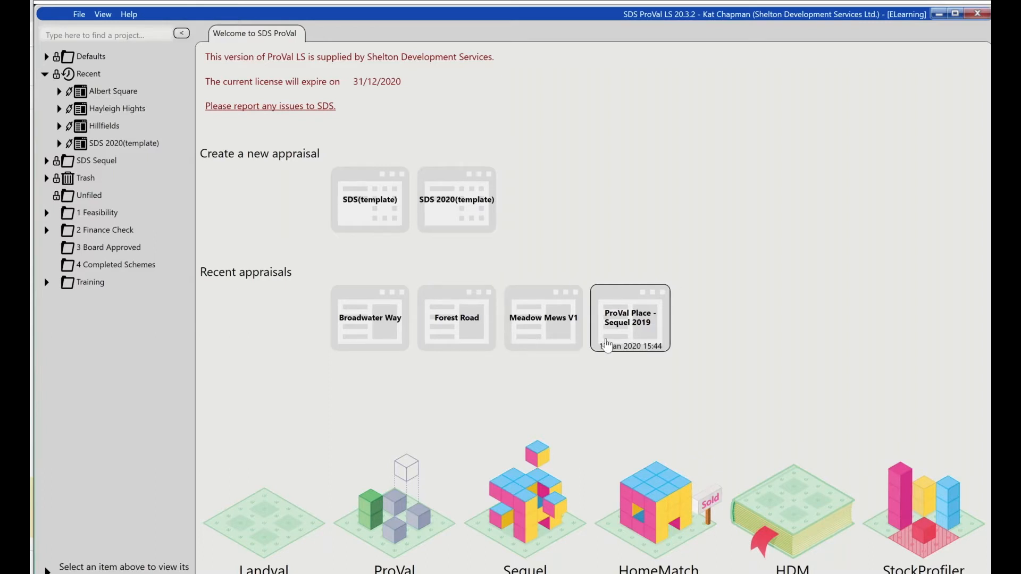
{"action": "left_click", "coordinate": [383, 336]}
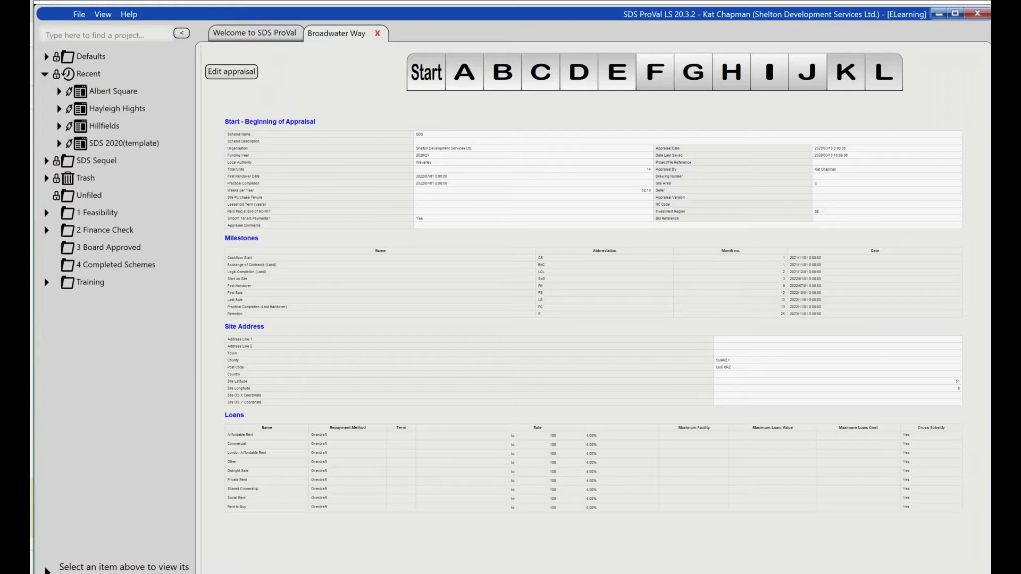
{"action": "left_click", "coordinate": [377, 34]}
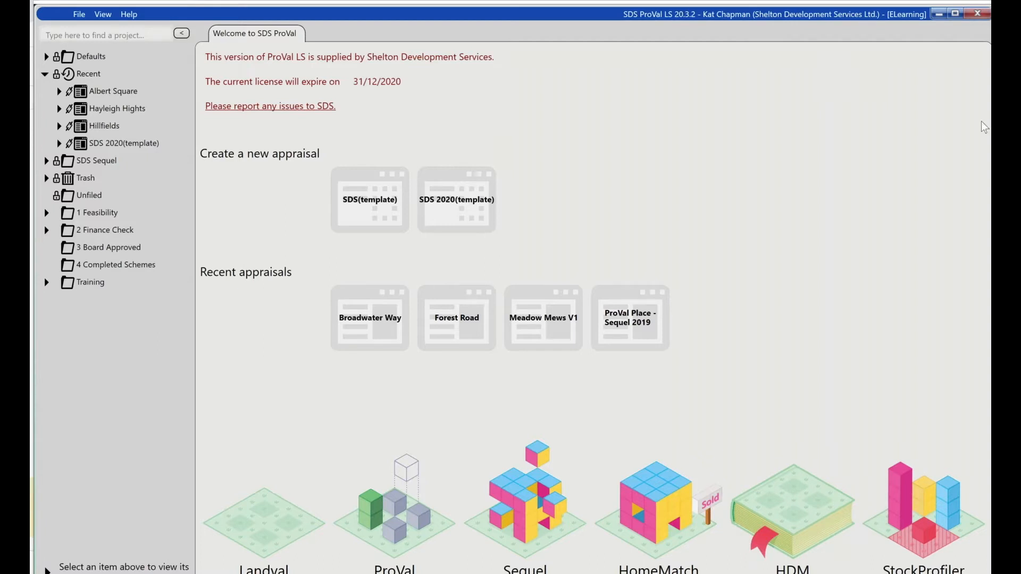
{"action": "key", "text": "alt+Tab"}
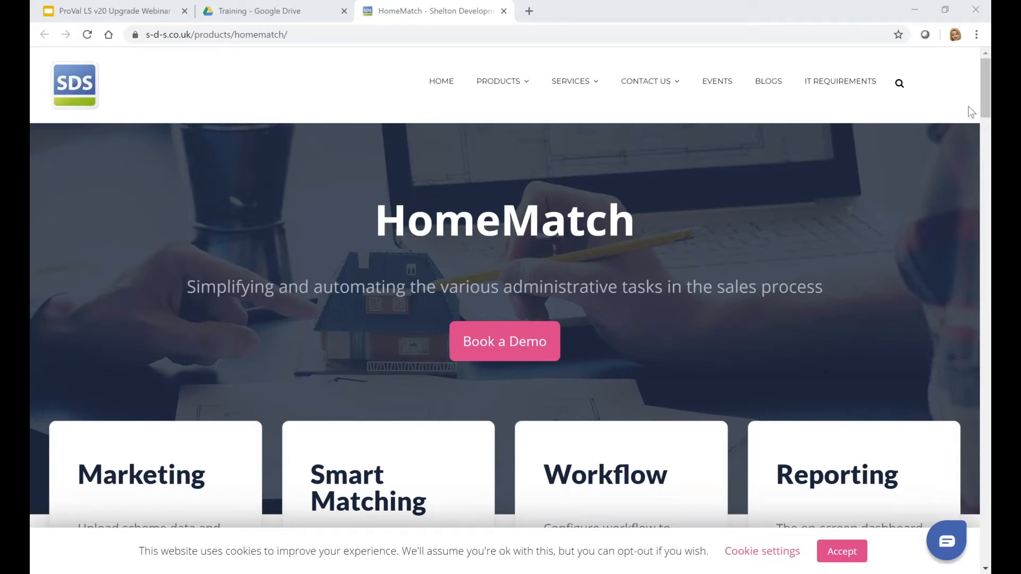
{"action": "key", "text": "alt+Tab"}
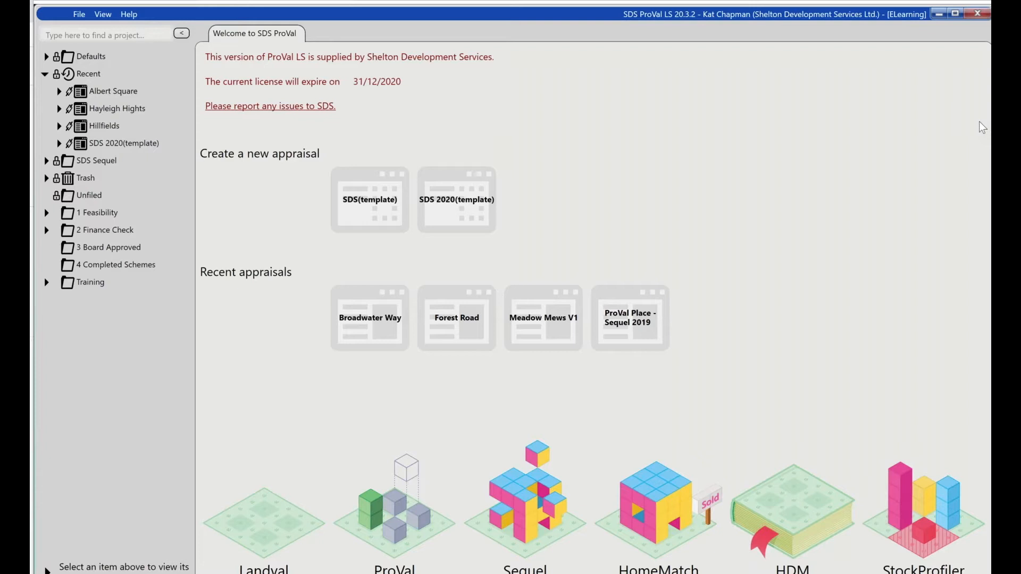
- Examine which templates are offered for a new appraisal in the Guildford folder under 1 Feasibility
{"action": "left_click", "coordinate": [44, 214]}
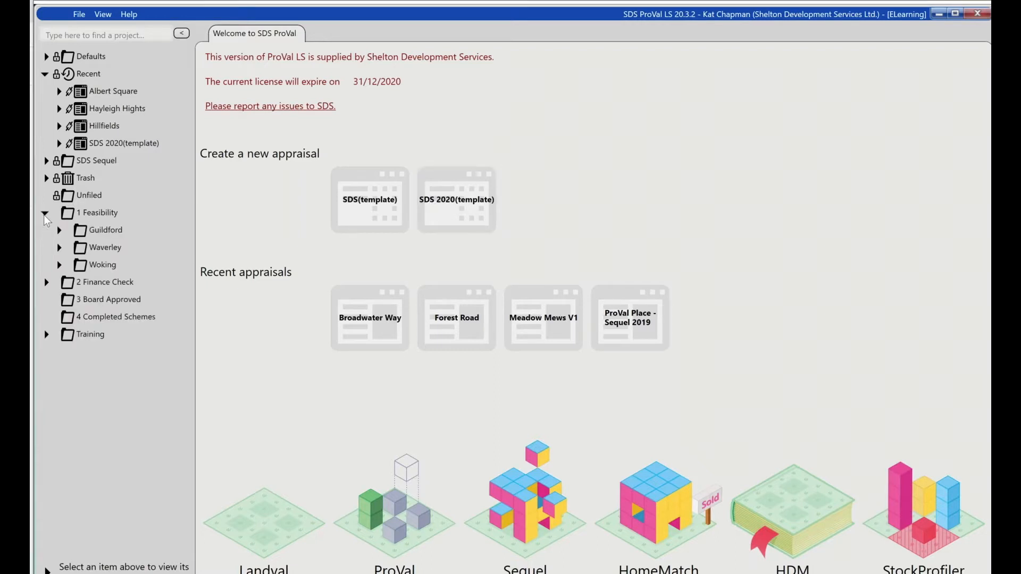
{"action": "left_click", "coordinate": [77, 233]}
{"action": "right_click", "coordinate": [77, 232]}
{"action": "mouse_move", "coordinate": [143, 275]}
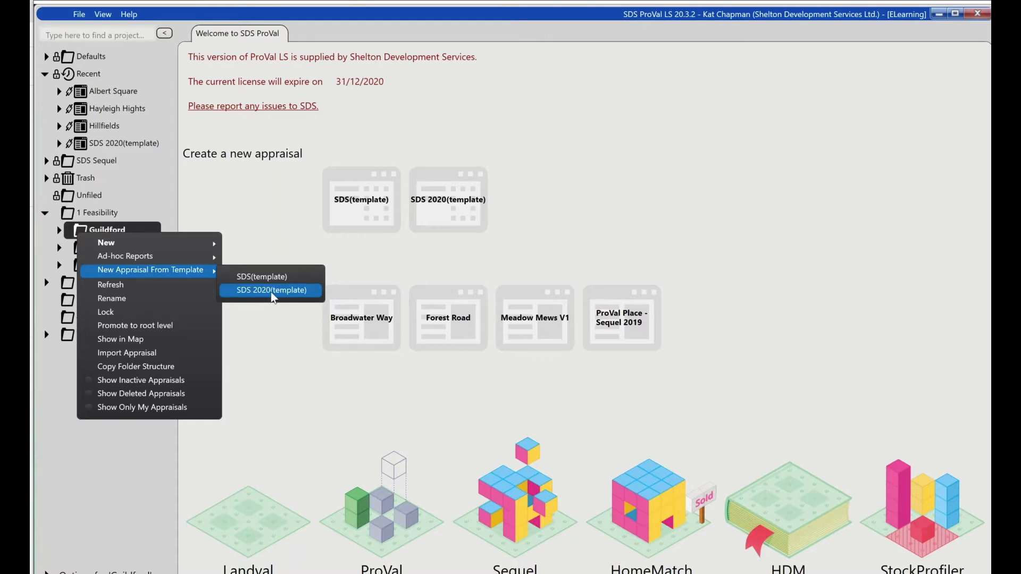
{"action": "left_click", "coordinate": [264, 233]}
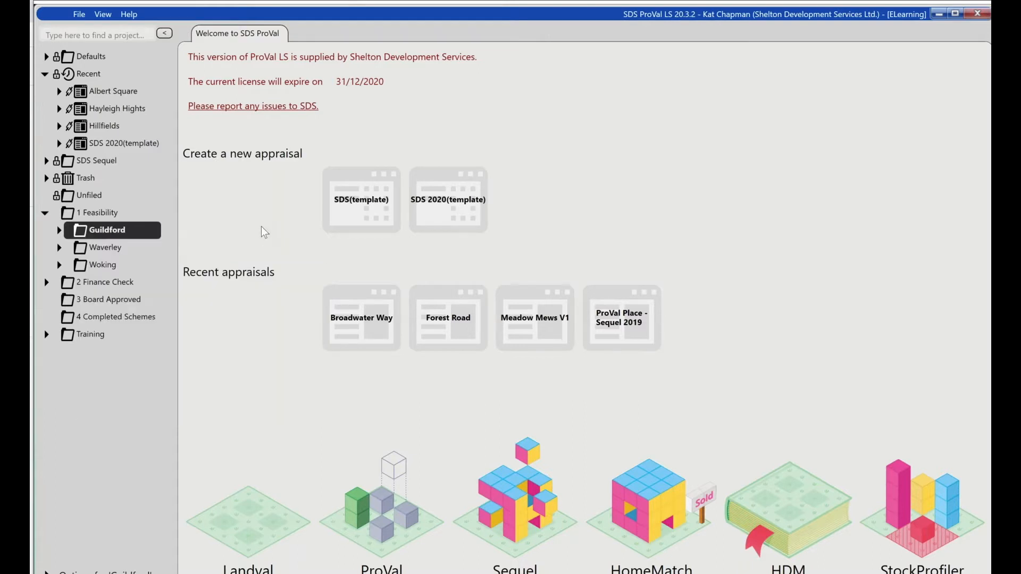
- Hide the project tree and create a new appraisal from SDS 2020(template)
{"action": "left_click", "coordinate": [164, 33]}
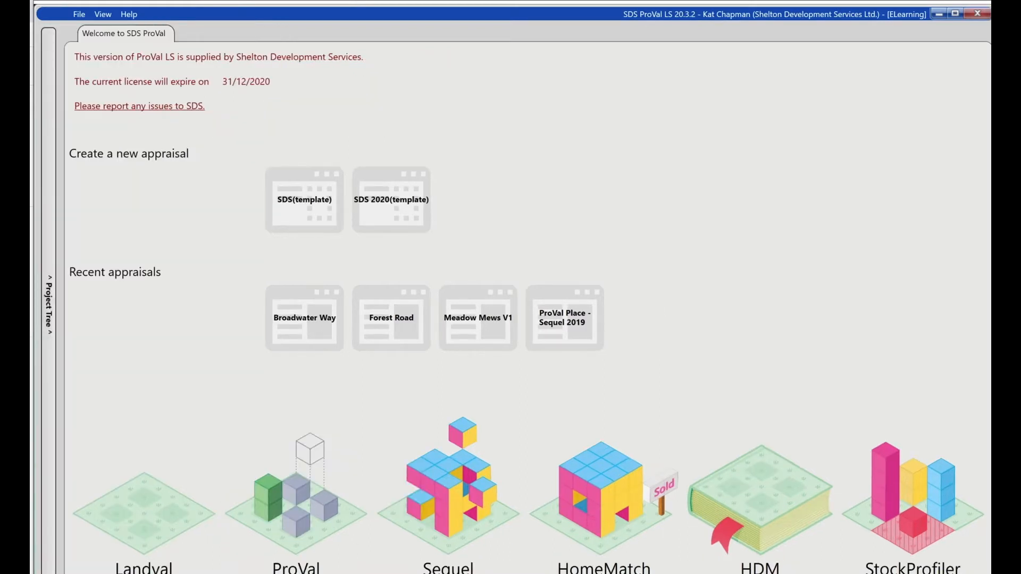
{"action": "left_click", "coordinate": [403, 215]}
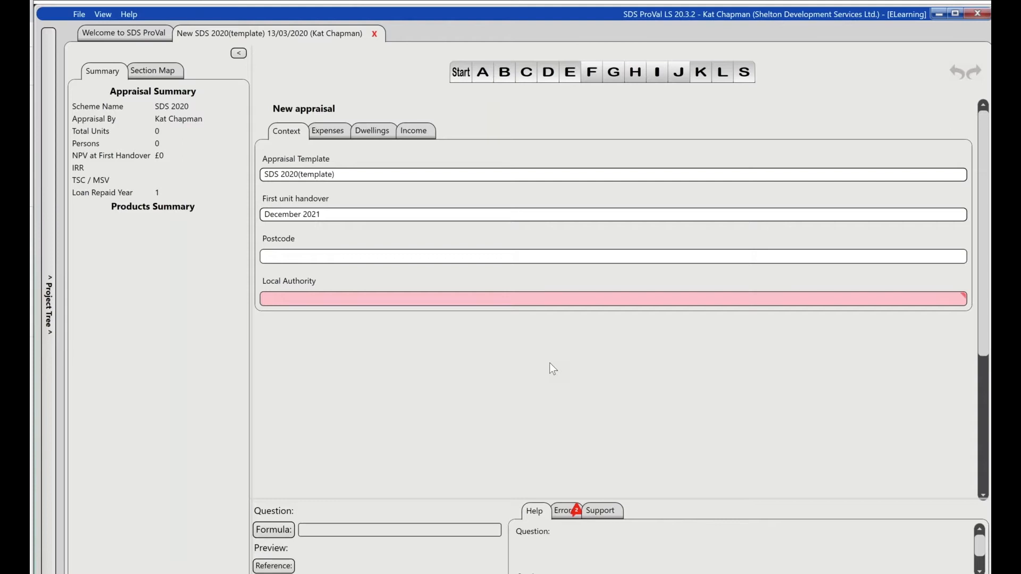
- Switch the new appraisal's template between SDS(template) and SDS 2020(template), ending on SDS(template)
{"action": "left_click", "coordinate": [382, 175]}
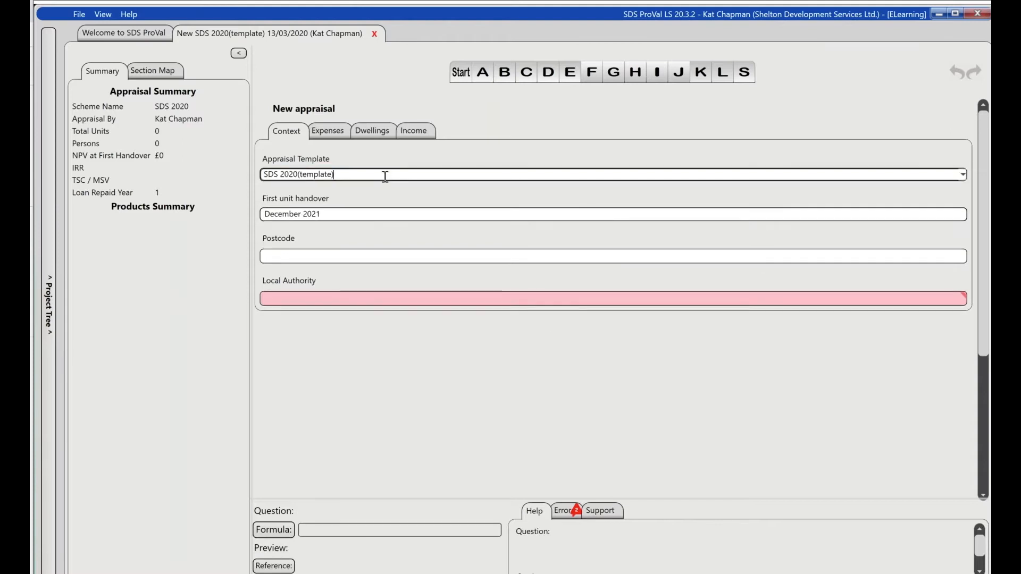
{"action": "left_click", "coordinate": [963, 174]}
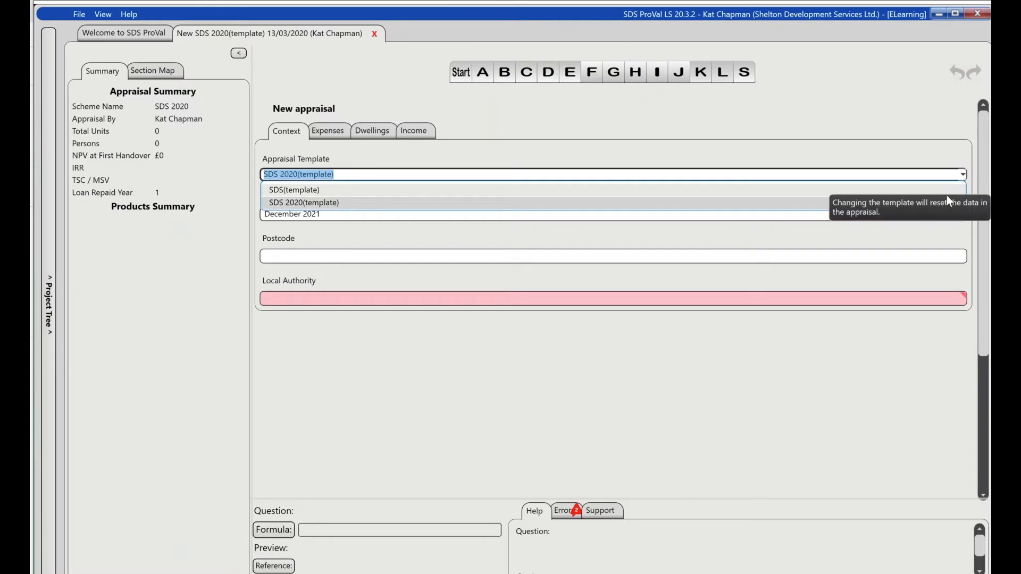
{"action": "left_click", "coordinate": [806, 191]}
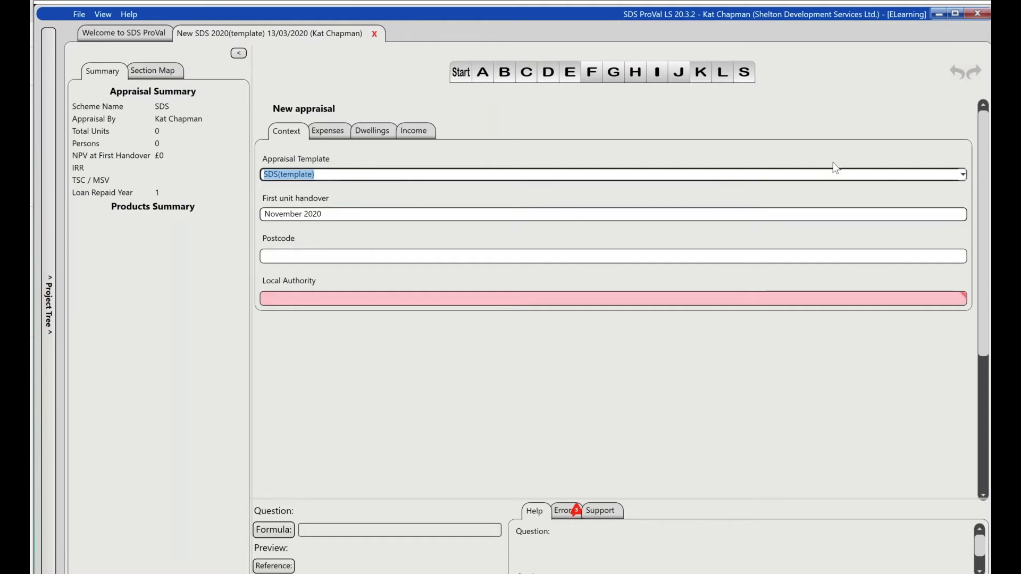
{"action": "left_click", "coordinate": [963, 176]}
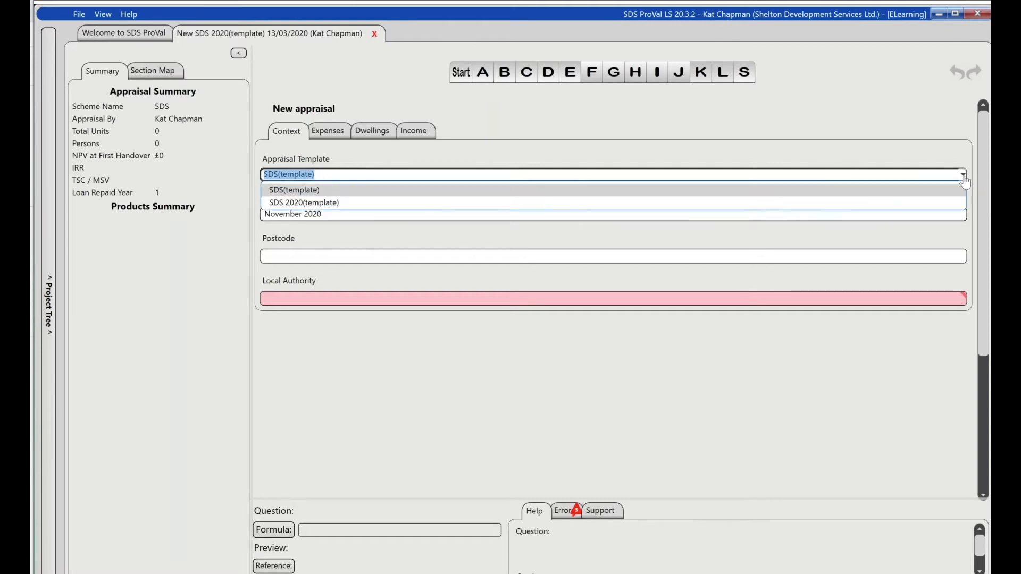
{"action": "left_click", "coordinate": [327, 205]}
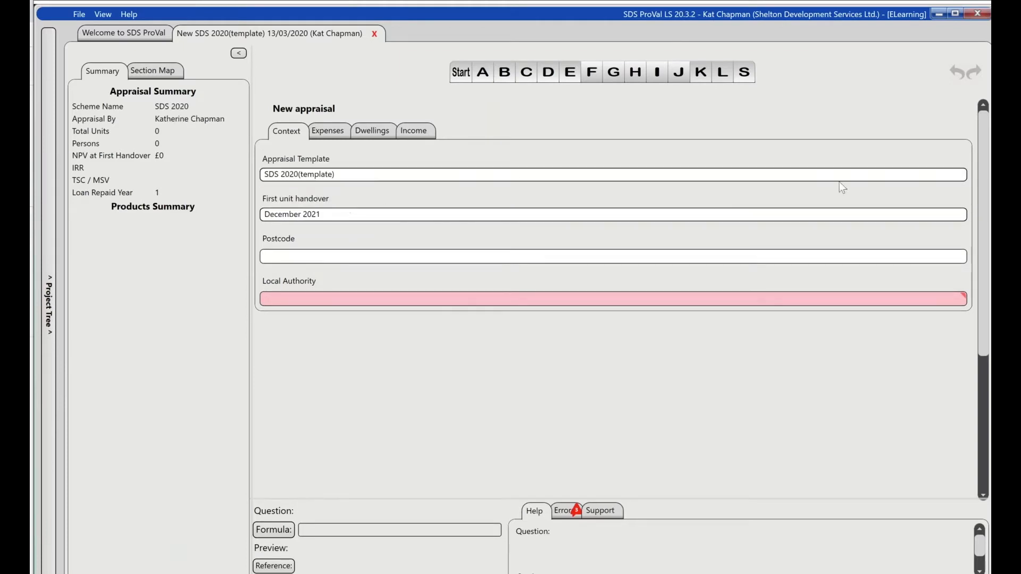
{"action": "left_click", "coordinate": [963, 176]}
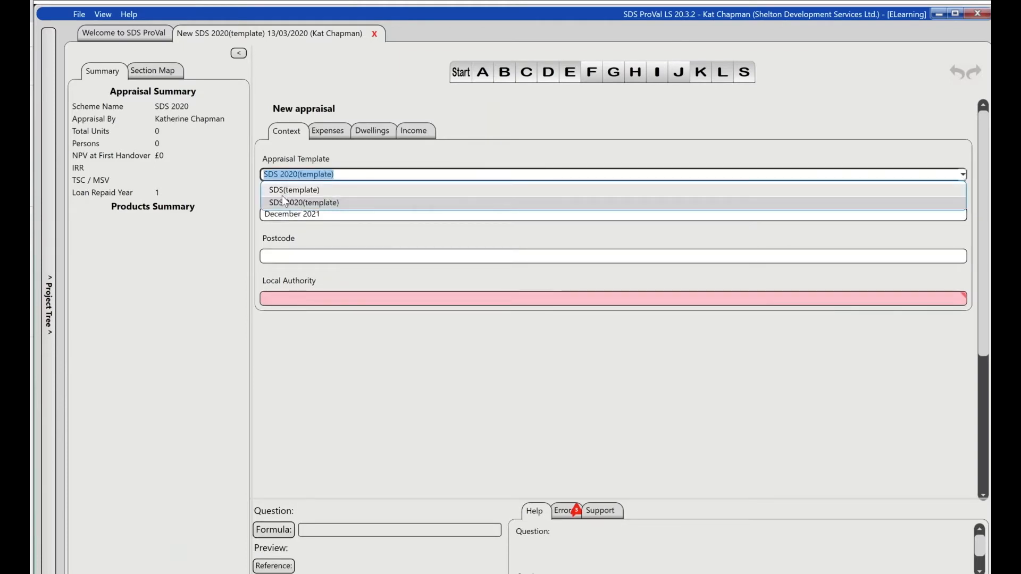
{"action": "left_click", "coordinate": [282, 193]}
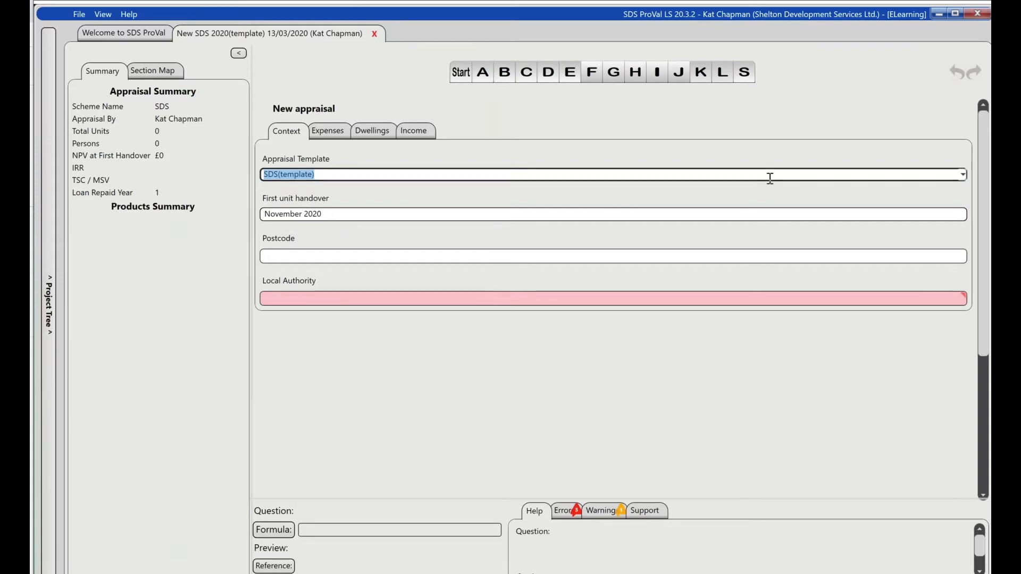
{"action": "left_click", "coordinate": [960, 218]}
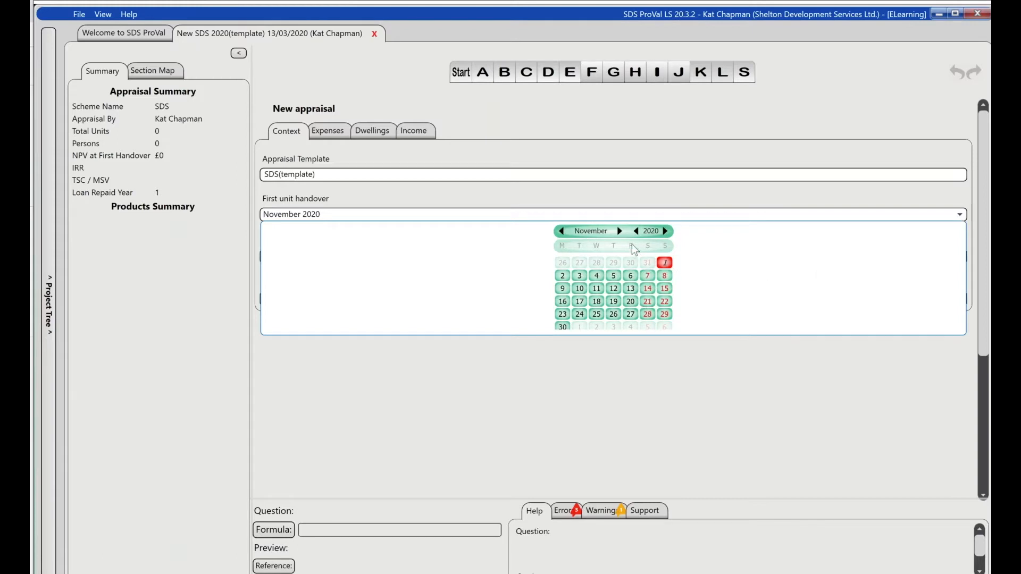
{"action": "left_click", "coordinate": [619, 232]}
{"action": "left_click", "coordinate": [619, 232]}
{"action": "left_click", "coordinate": [618, 231]}
{"action": "left_click", "coordinate": [618, 232]}
{"action": "left_click", "coordinate": [619, 232]}
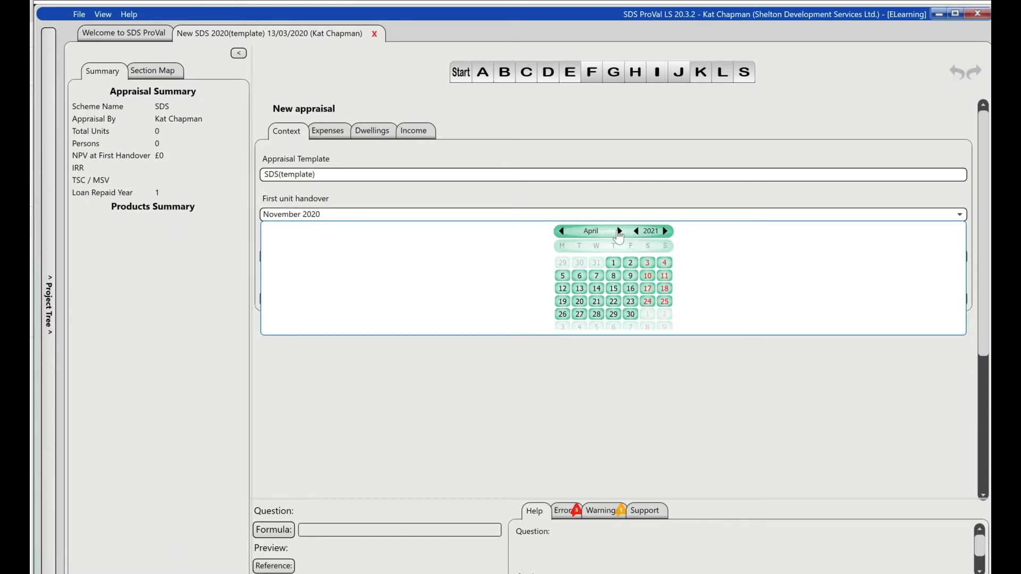
{"action": "left_click", "coordinate": [619, 232]}
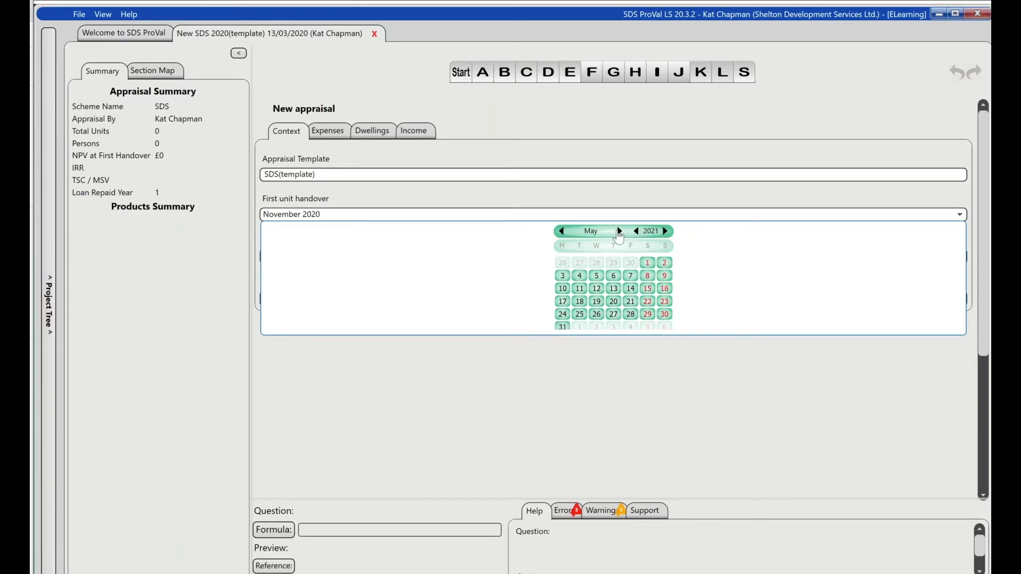
{"action": "left_click", "coordinate": [588, 284]}
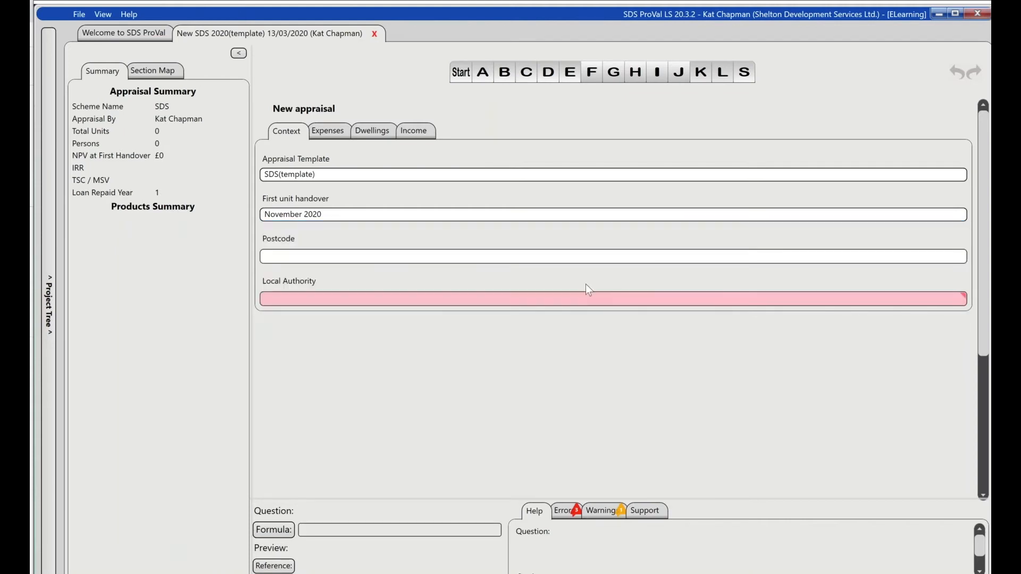
- Set the first unit handover date to June 2021
{"action": "left_click", "coordinate": [960, 215]}
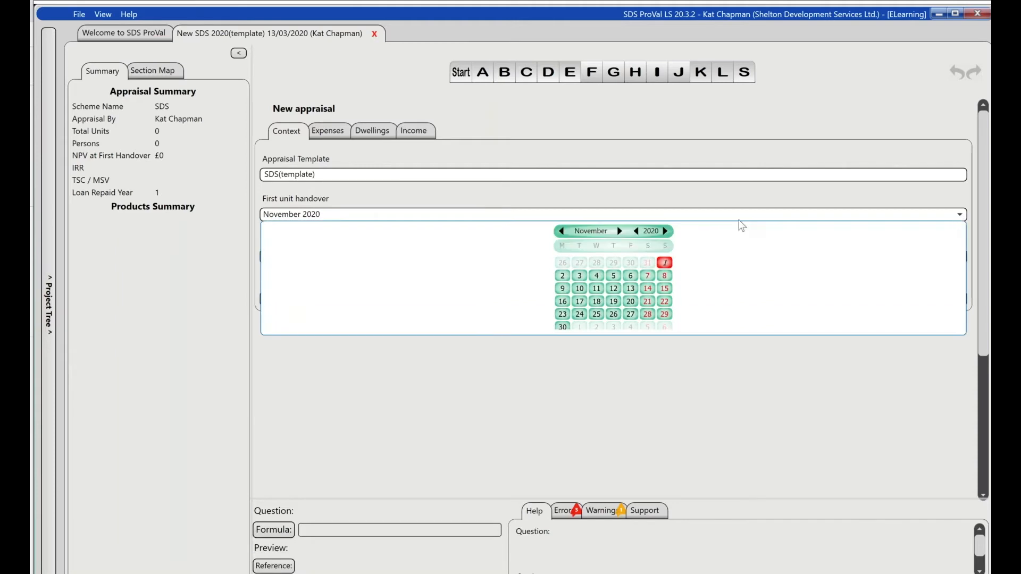
{"action": "left_click", "coordinate": [619, 232]}
{"action": "left_click", "coordinate": [619, 232]}
{"action": "left_click", "coordinate": [619, 232]}
{"action": "left_click", "coordinate": [619, 231]}
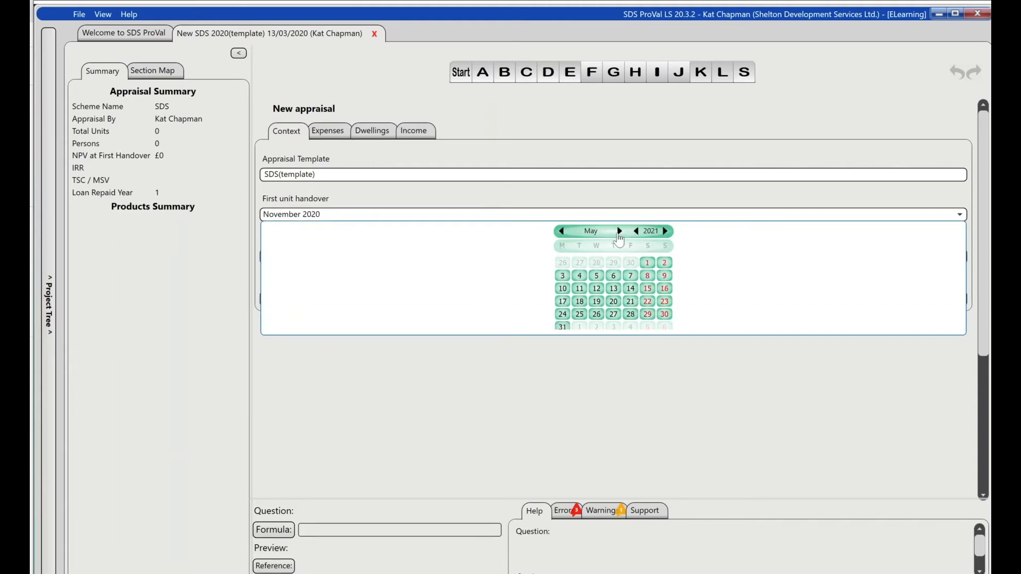
{"action": "left_click", "coordinate": [619, 232]}
{"action": "left_click", "coordinate": [563, 301]}
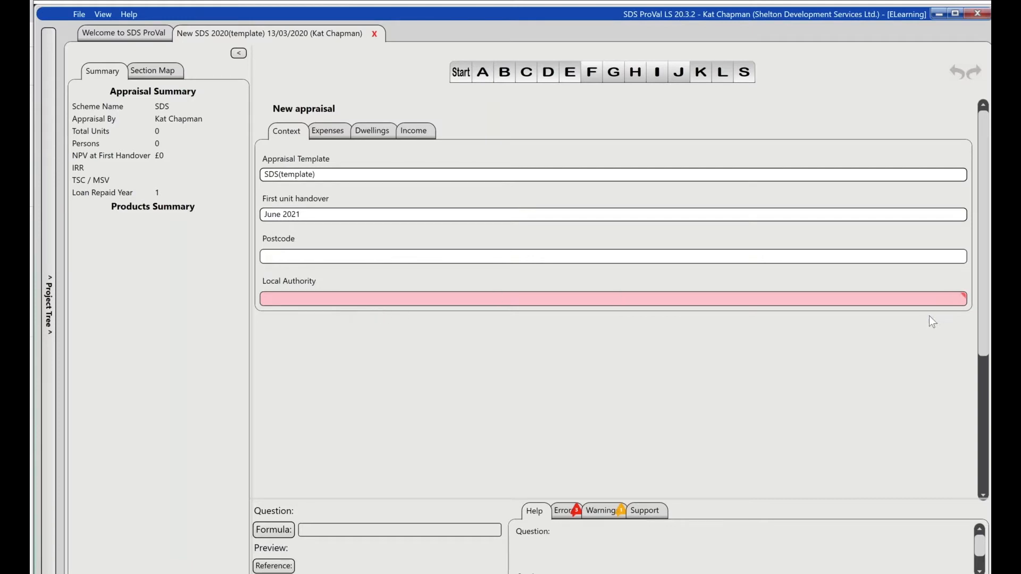
- Check the appraisal's error list and set the required local authority to Waverley
{"action": "left_click", "coordinate": [563, 514]}
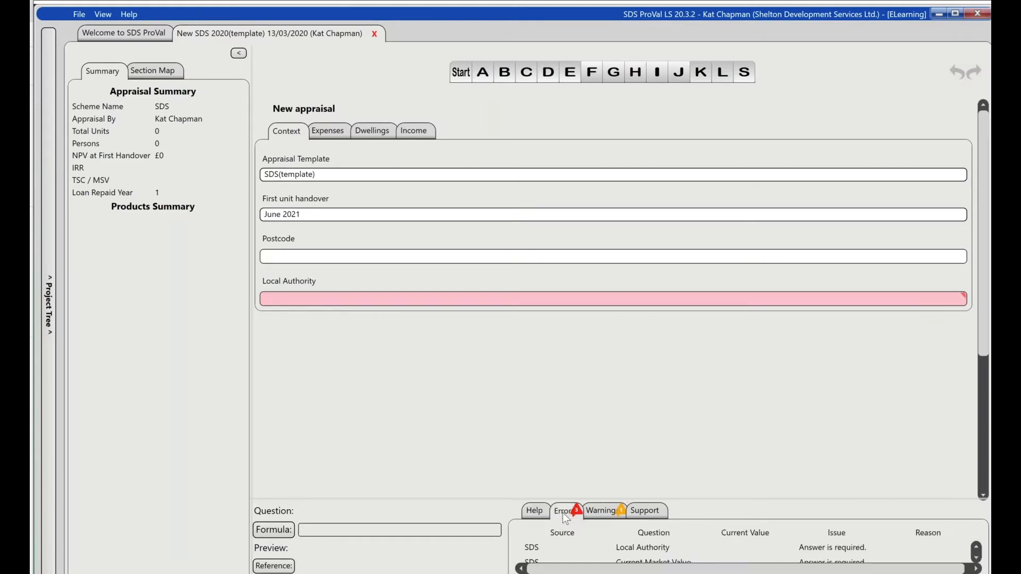
{"action": "left_click", "coordinate": [533, 512]}
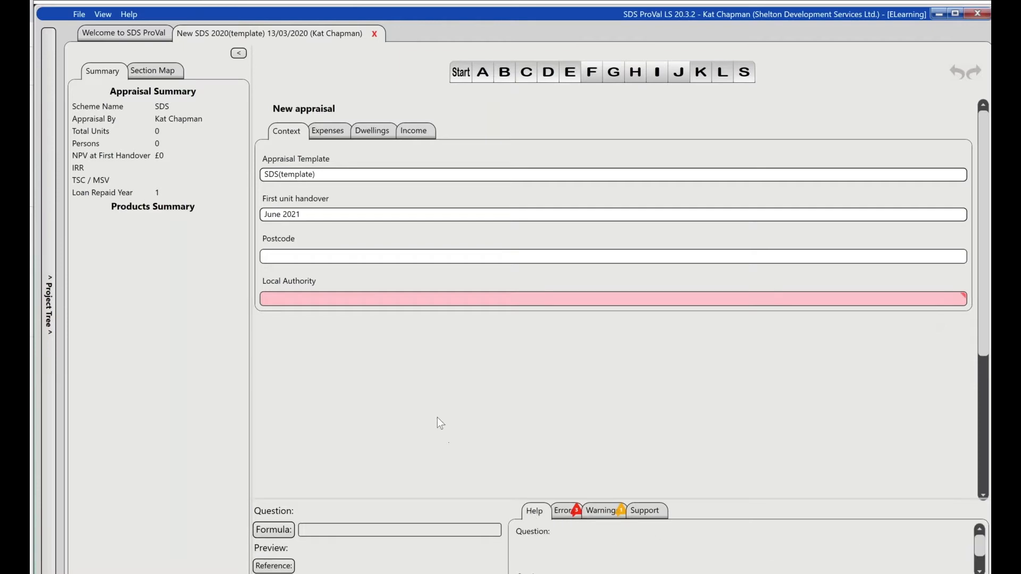
{"action": "left_click", "coordinate": [388, 299]}
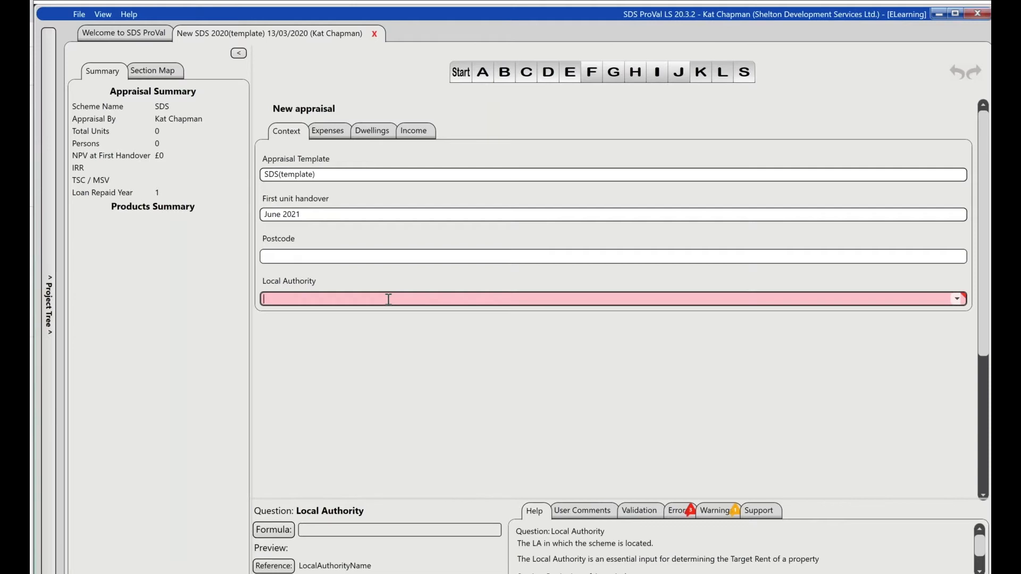
{"action": "left_click", "coordinate": [958, 300]}
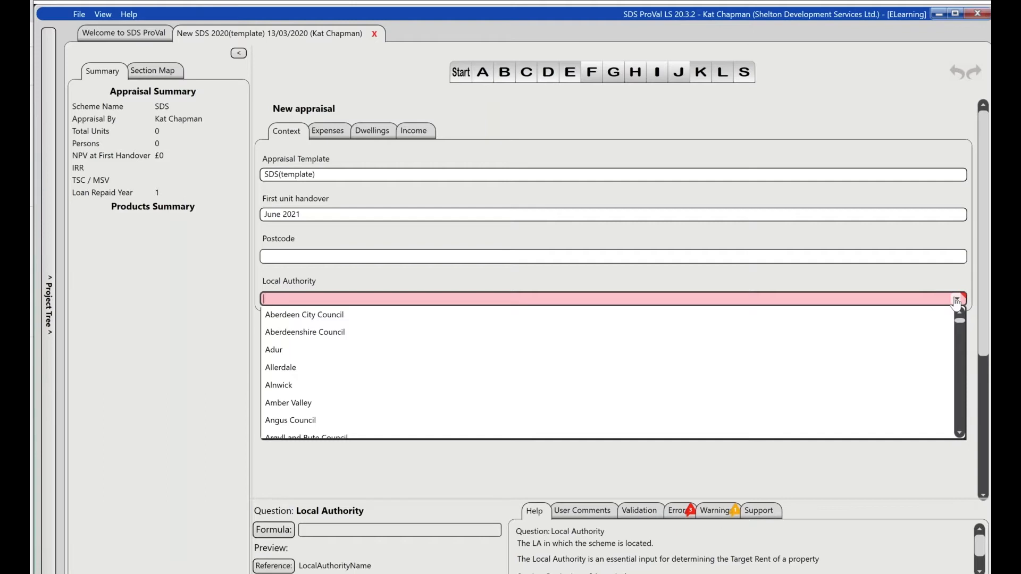
{"action": "type", "text": "Waverley"}
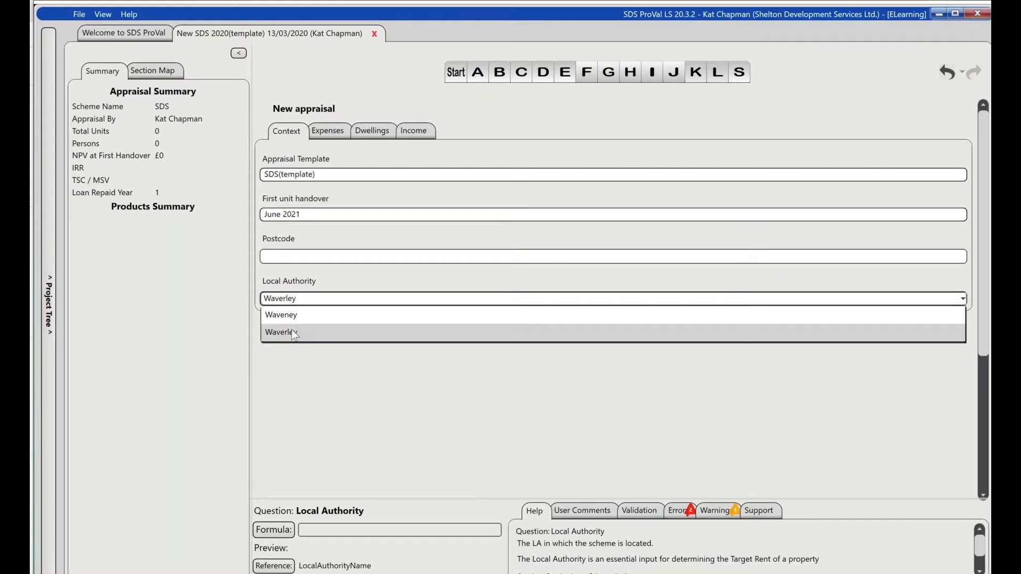
{"action": "left_click", "coordinate": [292, 332]}
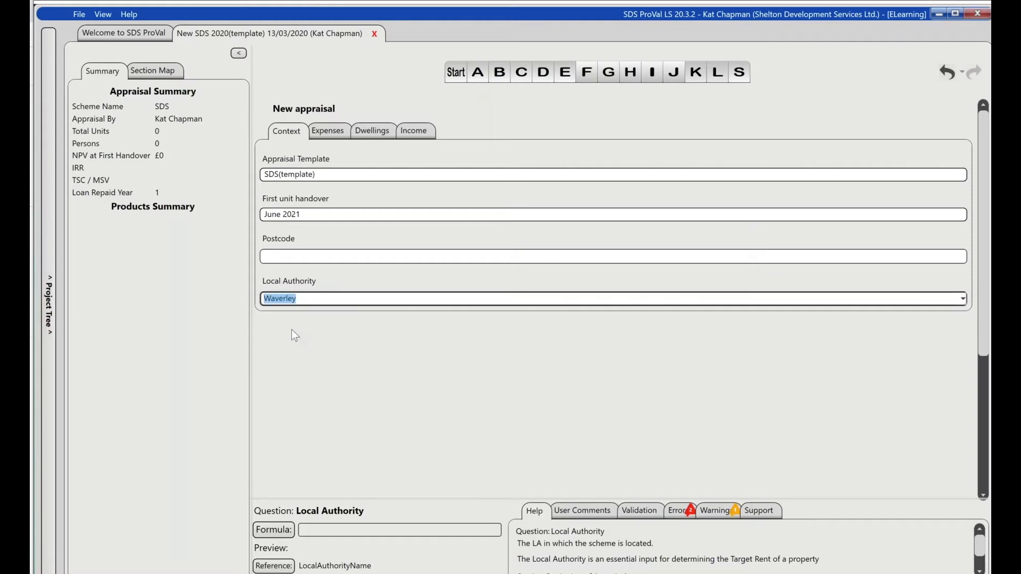
- Enter the scheme's postcode in the appraisal context
{"action": "left_click", "coordinate": [311, 257]}
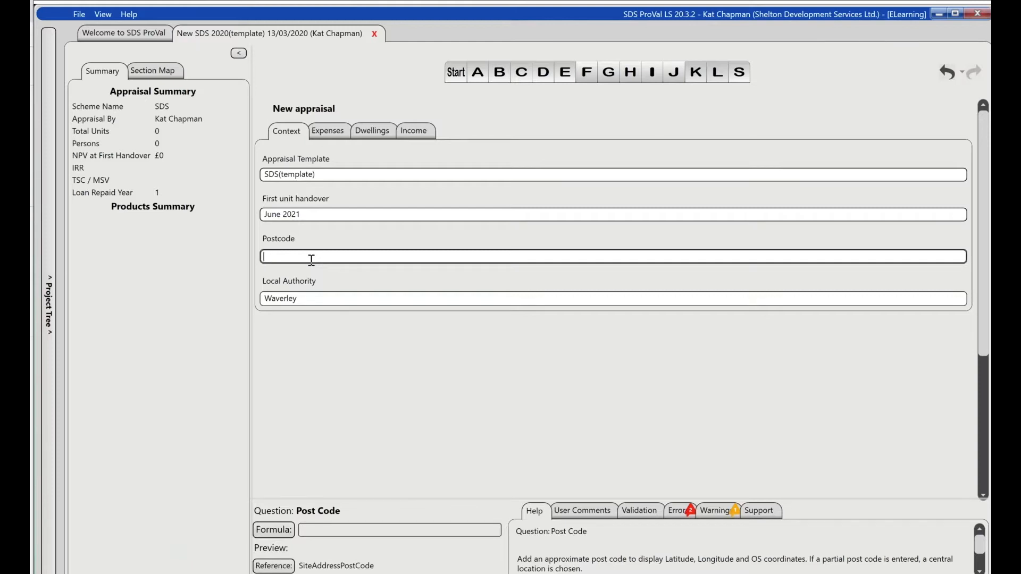
{"action": "type", "text": "Gu6 8RZ"}
{"action": "key", "text": "Tab"}
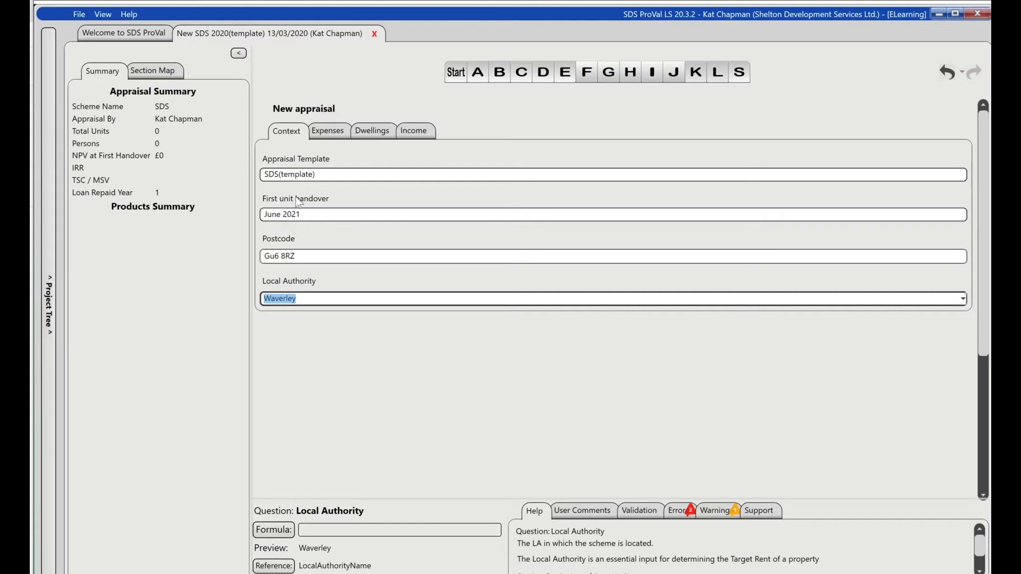
- Choose Lump Sum as the basis for the land purchase in the appraisal's expenses
{"action": "left_click", "coordinate": [326, 135]}
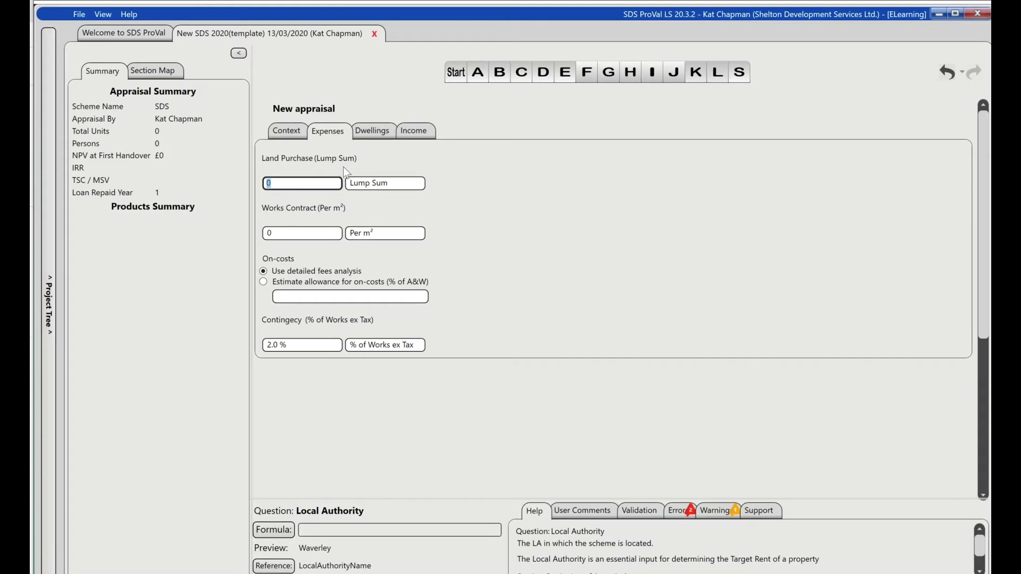
{"action": "left_click", "coordinate": [422, 183]}
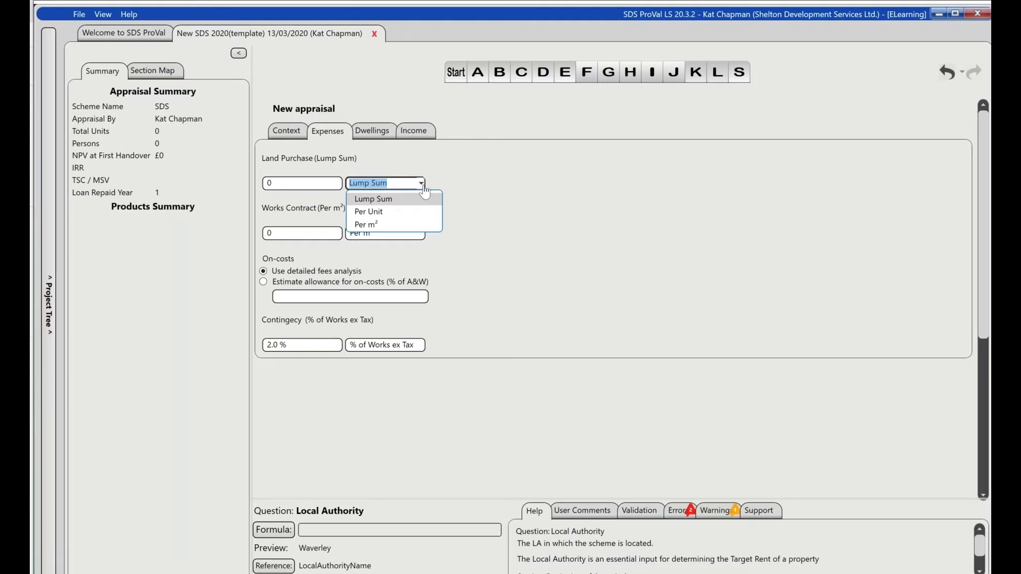
{"action": "left_click", "coordinate": [394, 199]}
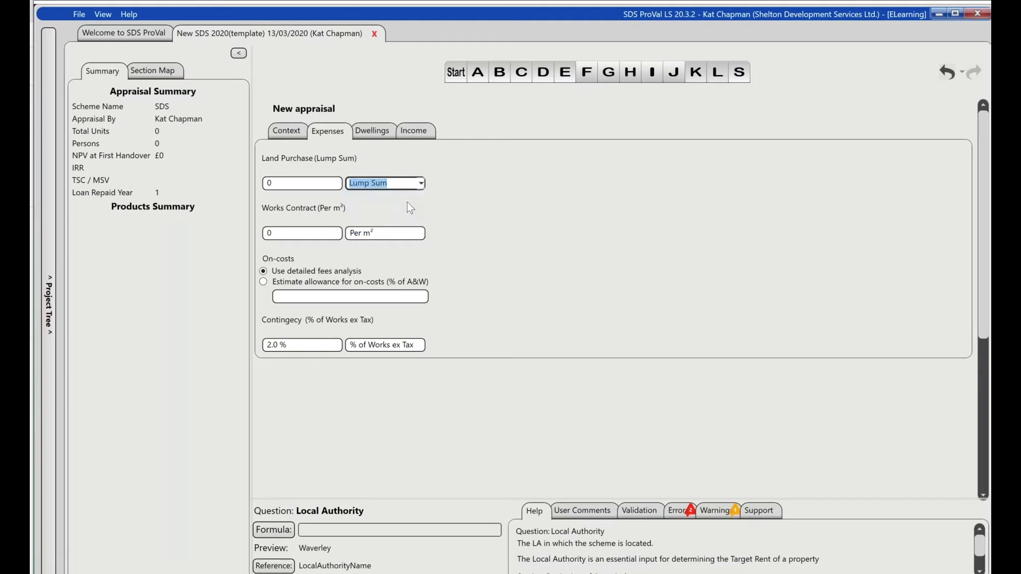
- Set the land purchase lump sum to 2,000,000
{"action": "left_click", "coordinate": [306, 183]}
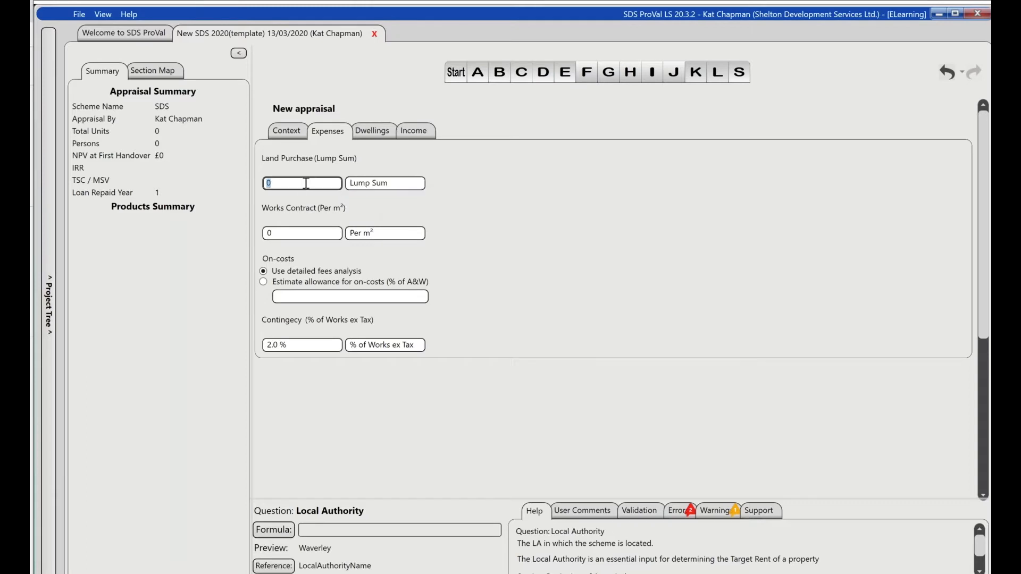
{"action": "type", "text": "2m"}
{"action": "key", "text": "Return"}
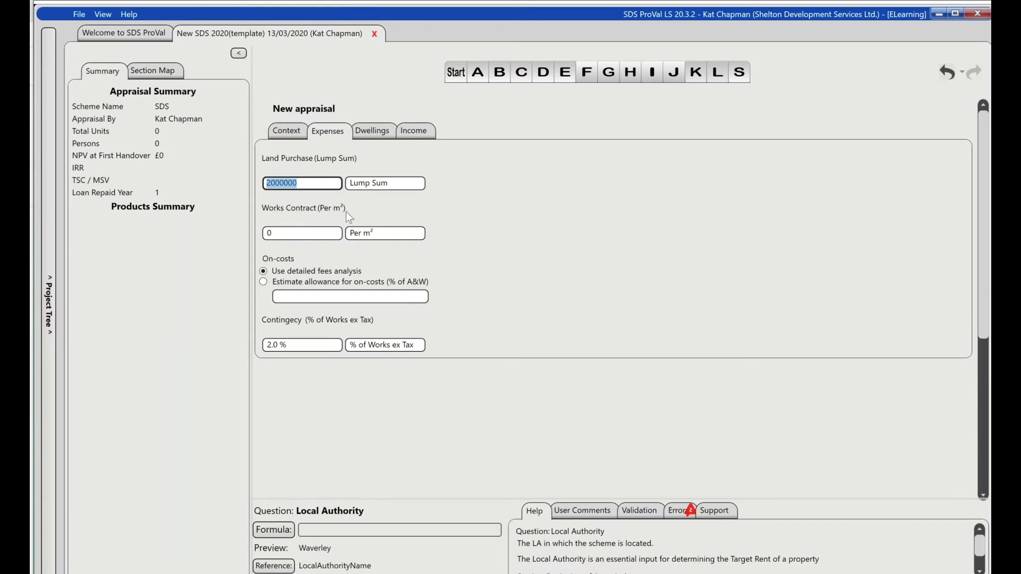
- Set the works contract to 2,200, keeping the rate per m²
{"action": "left_click", "coordinate": [420, 234]}
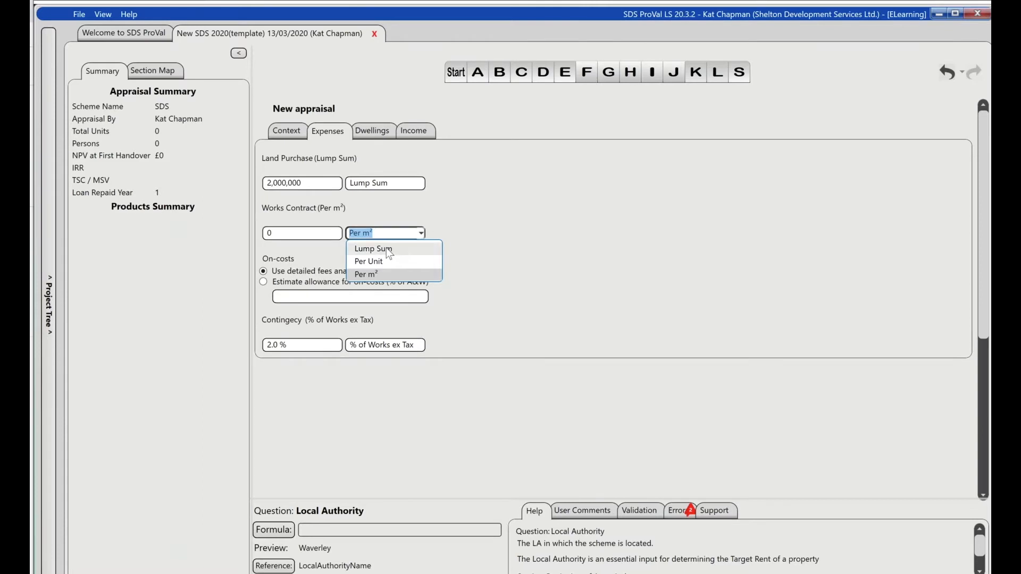
{"action": "left_click", "coordinate": [307, 234]}
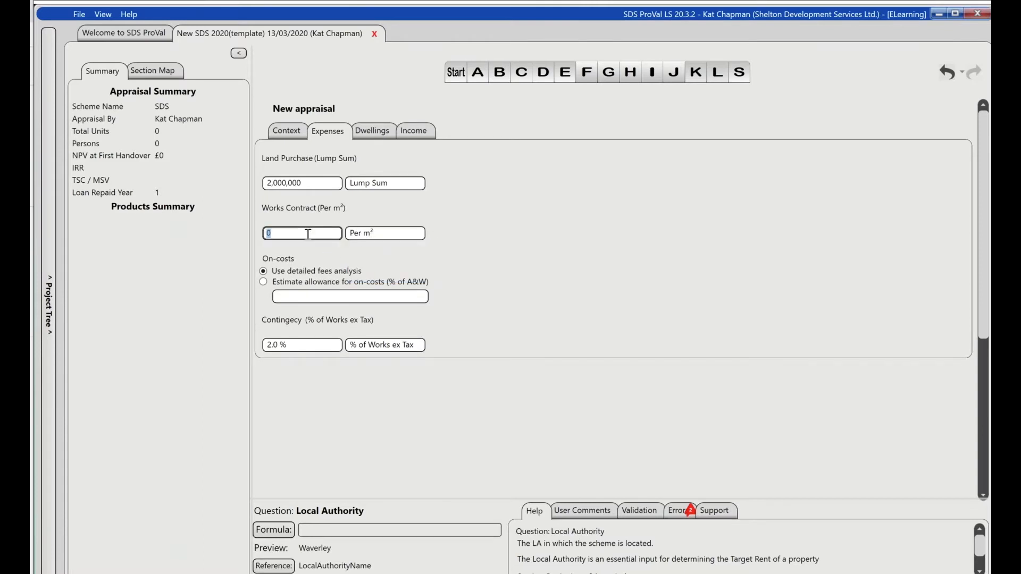
{"action": "type", "text": "2.2k"}
{"action": "key", "text": "Return"}
- Switch the on-costs to an estimated allowance of 15% of A&W
{"action": "left_click", "coordinate": [311, 285]}
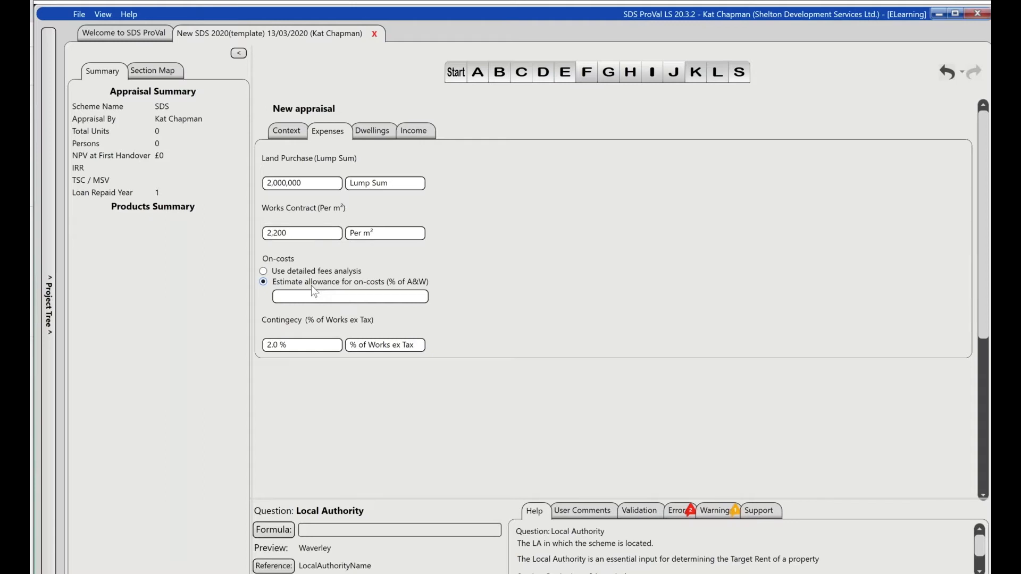
{"action": "left_click", "coordinate": [317, 296]}
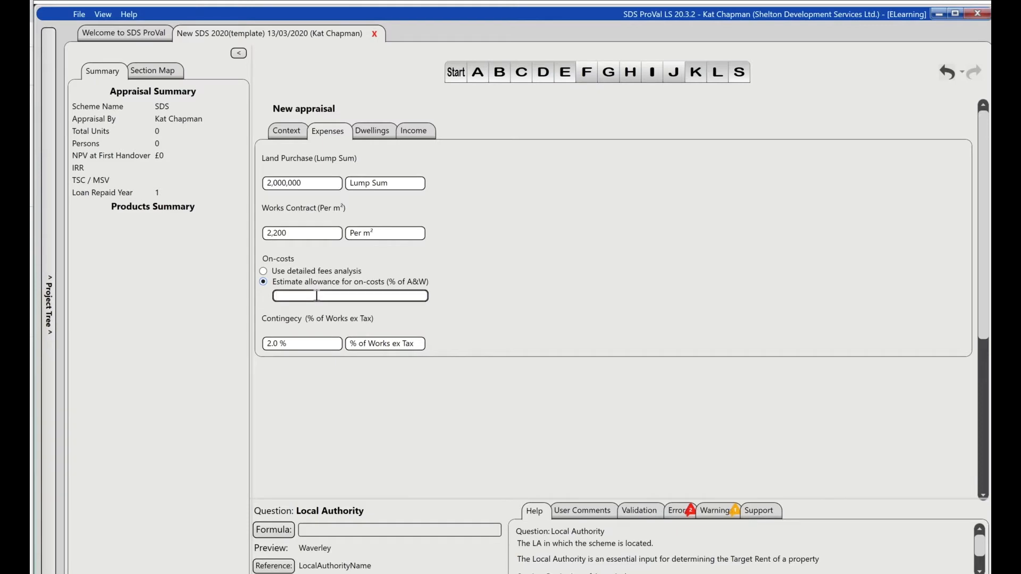
{"action": "type", "text": "15"}
{"action": "key", "text": "Return"}
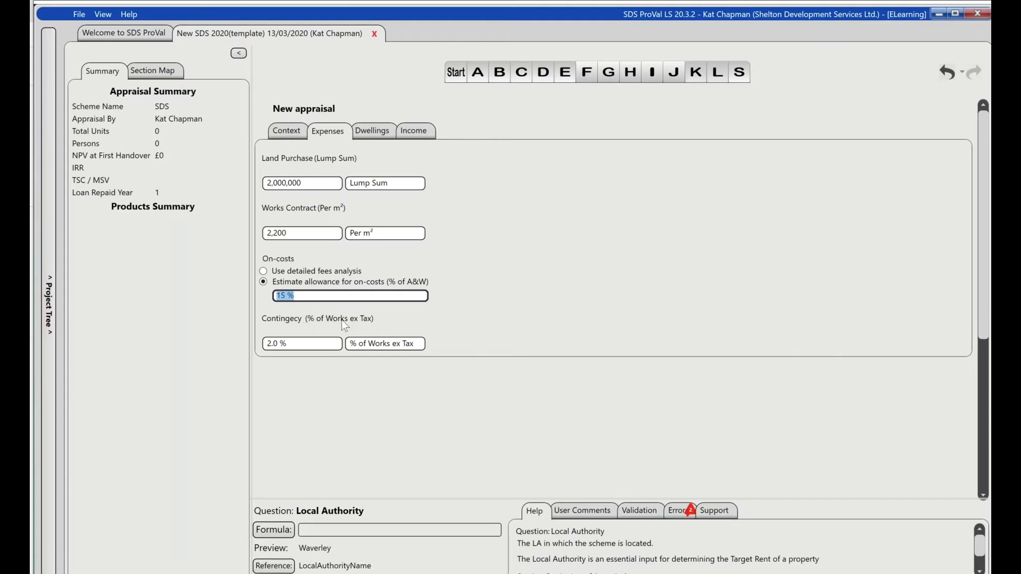
- Set the contingency to 3%, keeping it as a percentage of works ex tax
{"action": "left_click", "coordinate": [422, 344]}
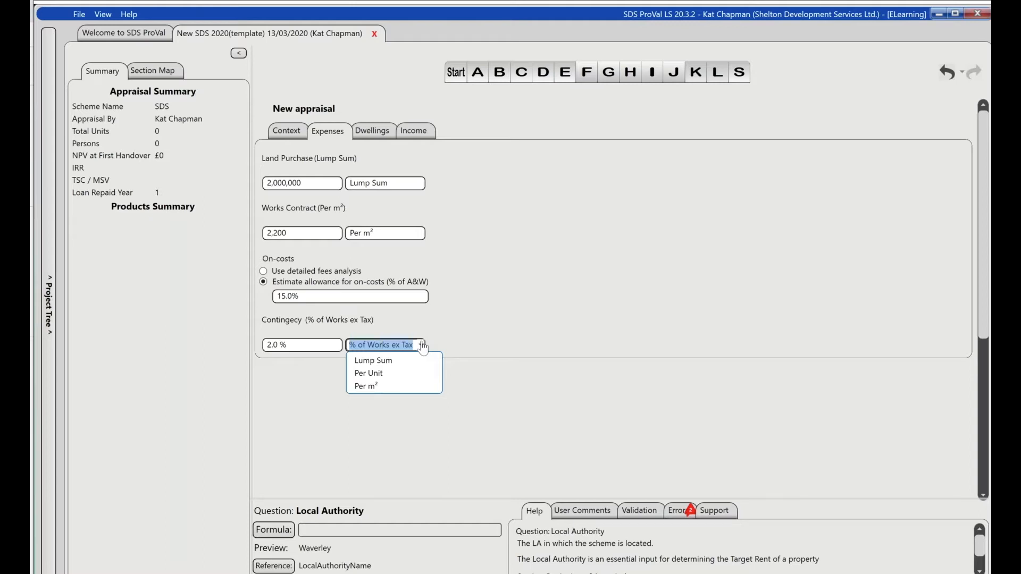
{"action": "left_click", "coordinate": [309, 345]}
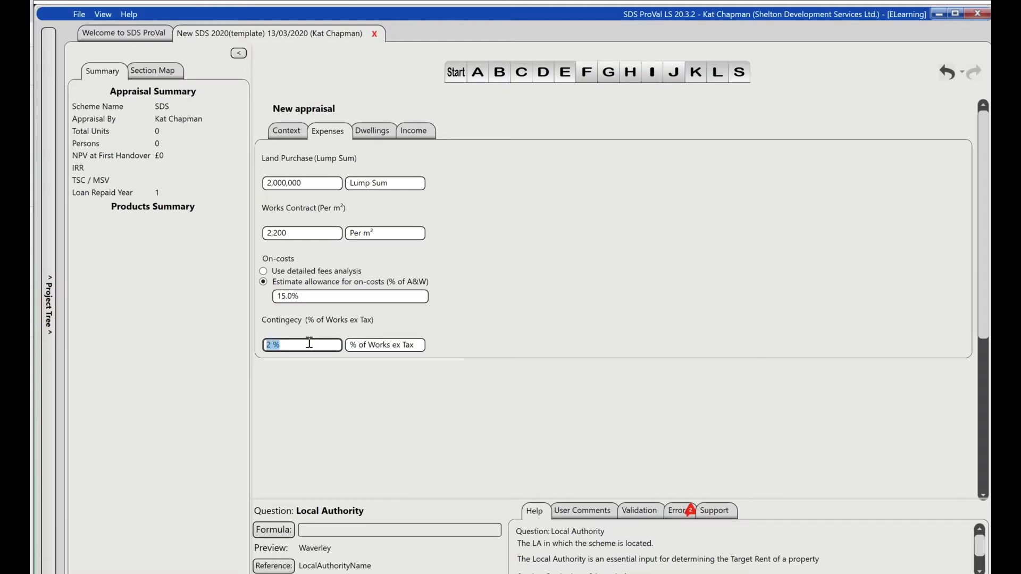
{"action": "type", "text": "3"}
{"action": "key", "text": "Tab"}
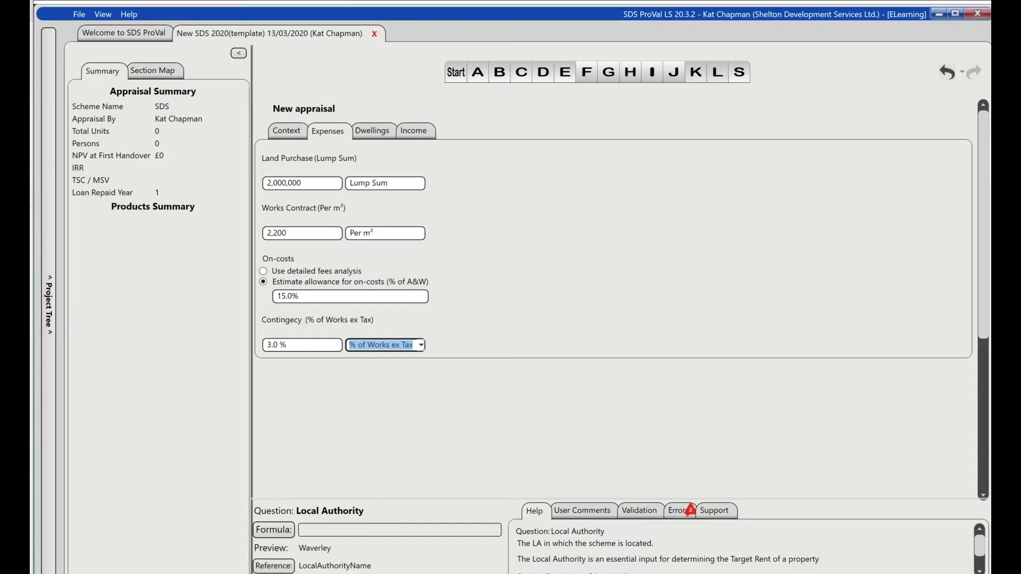
- Examine the appraisal's dwellings grid and the default unit types in the project tree, and look back over the expenses
{"action": "left_click", "coordinate": [364, 140]}
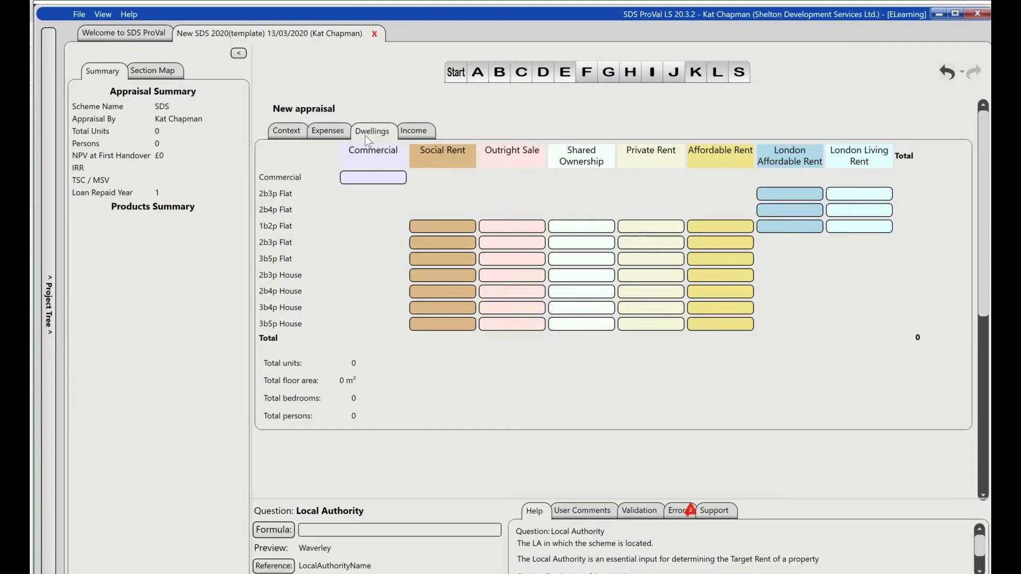
{"action": "left_click", "coordinate": [54, 153]}
{"action": "left_click", "coordinate": [45, 57]}
{"action": "left_click", "coordinate": [57, 74]}
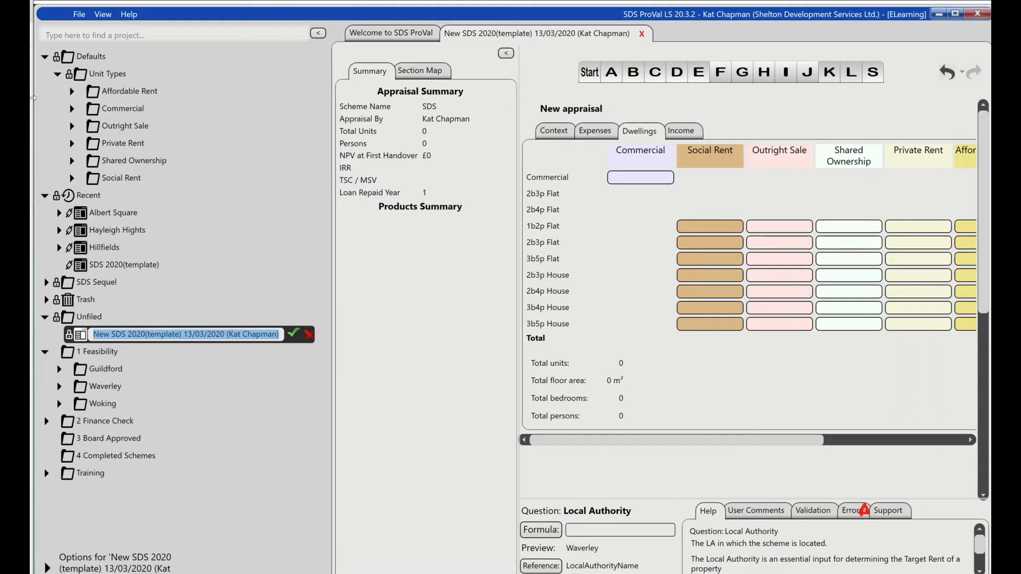
{"action": "left_click", "coordinate": [58, 75]}
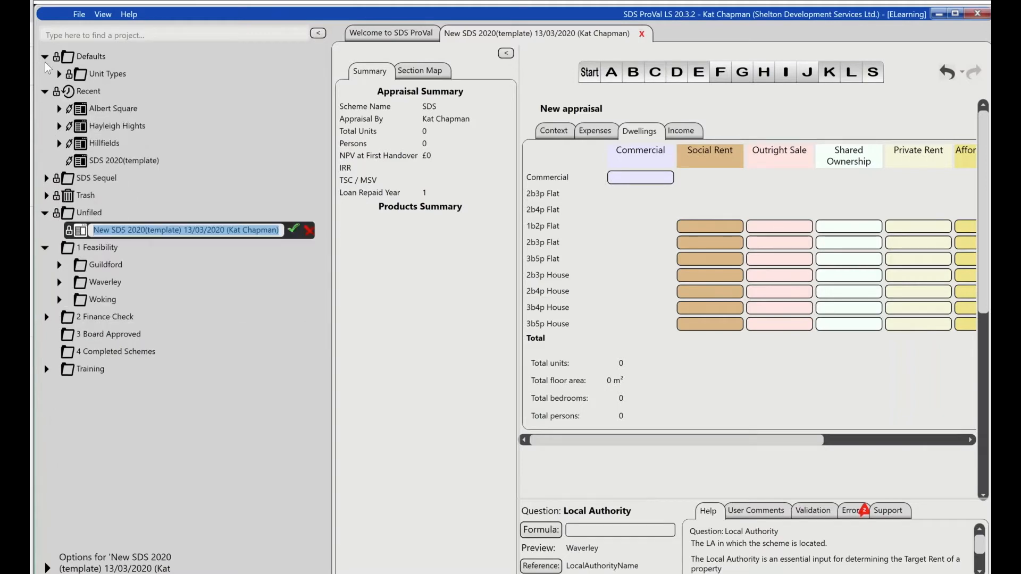
{"action": "left_click", "coordinate": [46, 56]}
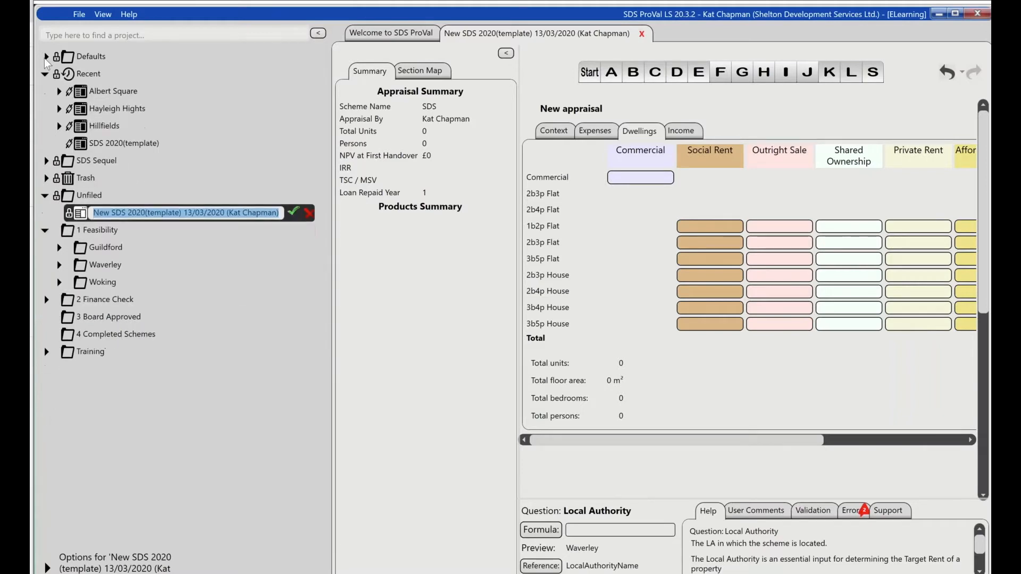
{"action": "left_click", "coordinate": [317, 33]}
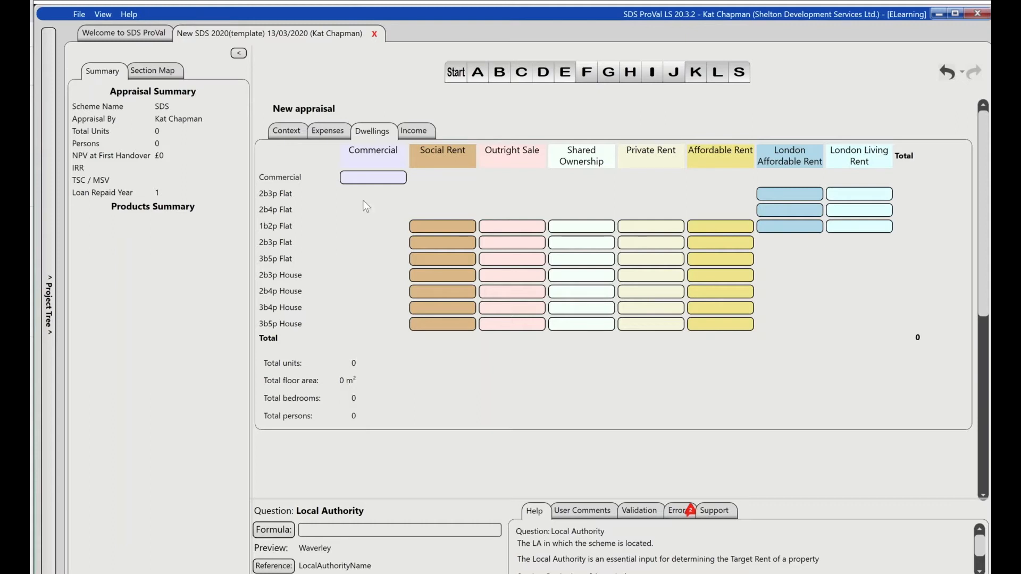
{"action": "left_click", "coordinate": [327, 133]}
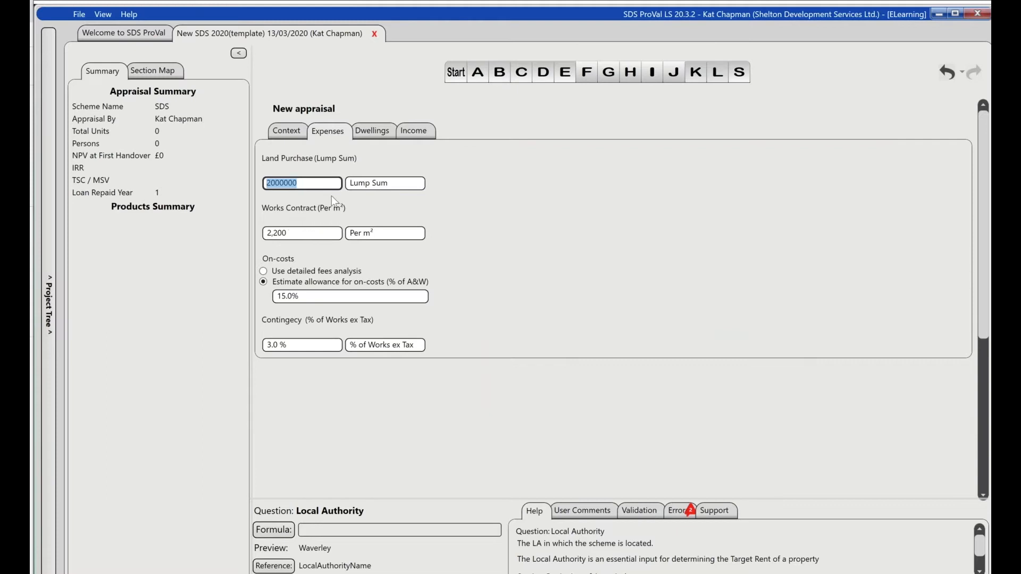
- Enter 2 Social Rent and 4 Affordable Rent units for the 2b3p Flat in the appraisal's dwellings
{"action": "left_click", "coordinate": [385, 137]}
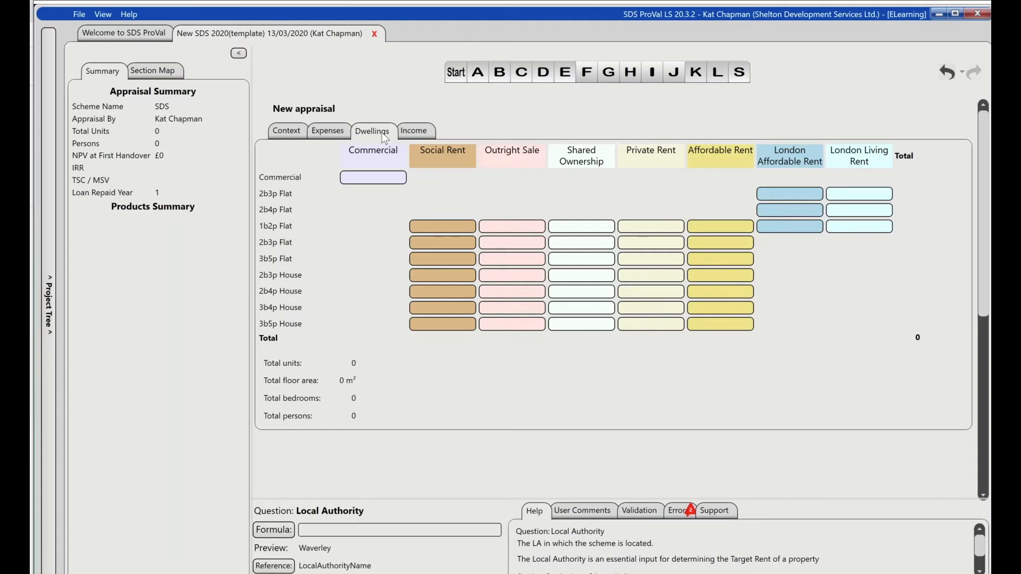
{"action": "left_click", "coordinate": [431, 242]}
{"action": "type", "text": "2"}
{"action": "left_click", "coordinate": [723, 243]}
{"action": "type", "text": "4"}
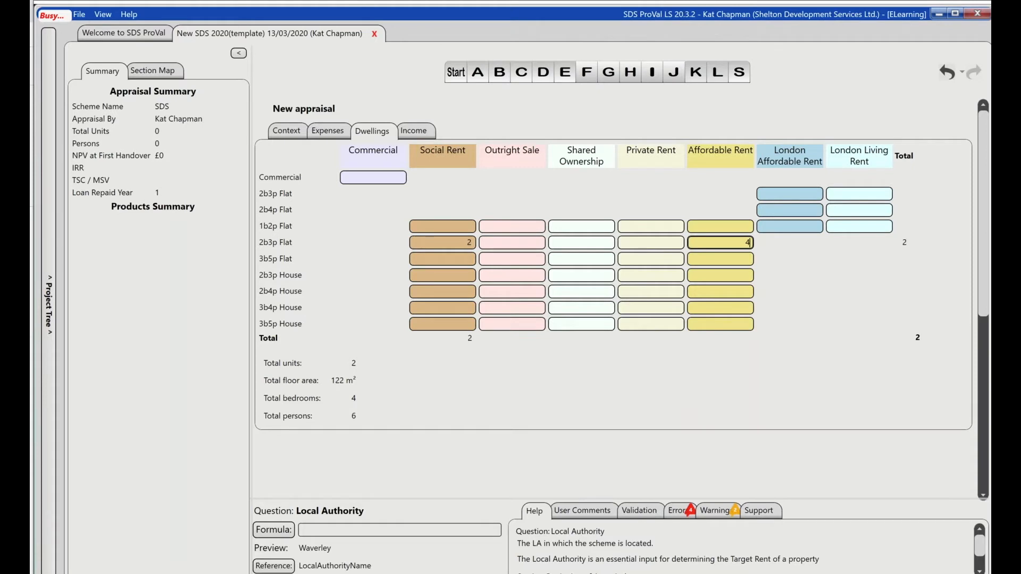
- Enter 2 Outright Sale and 4 Shared Ownership units for the 2b4p House
{"action": "left_click", "coordinate": [505, 292]}
{"action": "type", "text": "2"}
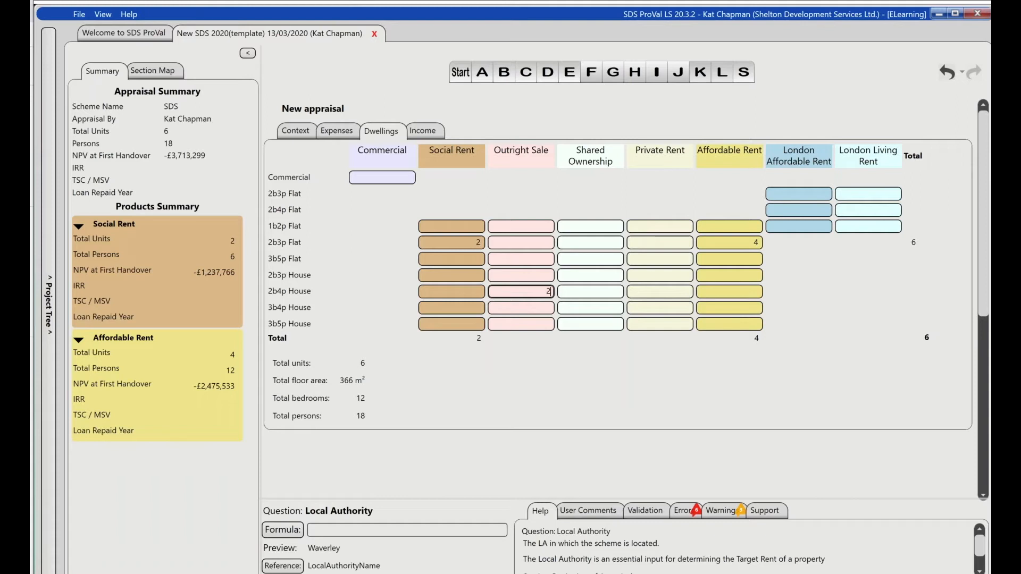
{"action": "left_click", "coordinate": [589, 296]}
{"action": "type", "text": "4"}
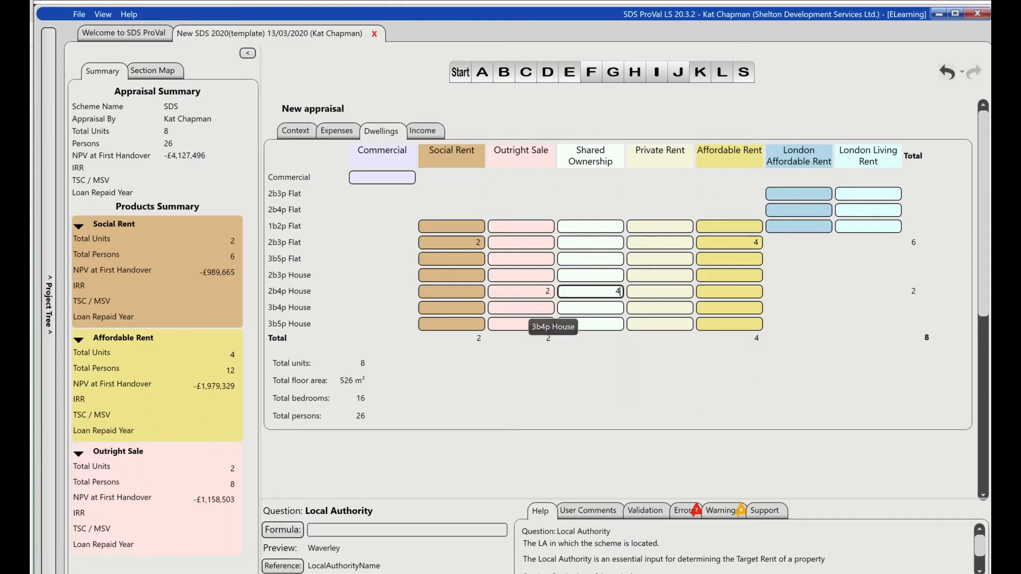
- Enter 2 Outright Sale units for the 3b5p House and leave its other tenures empty
{"action": "left_click", "coordinate": [533, 325]}
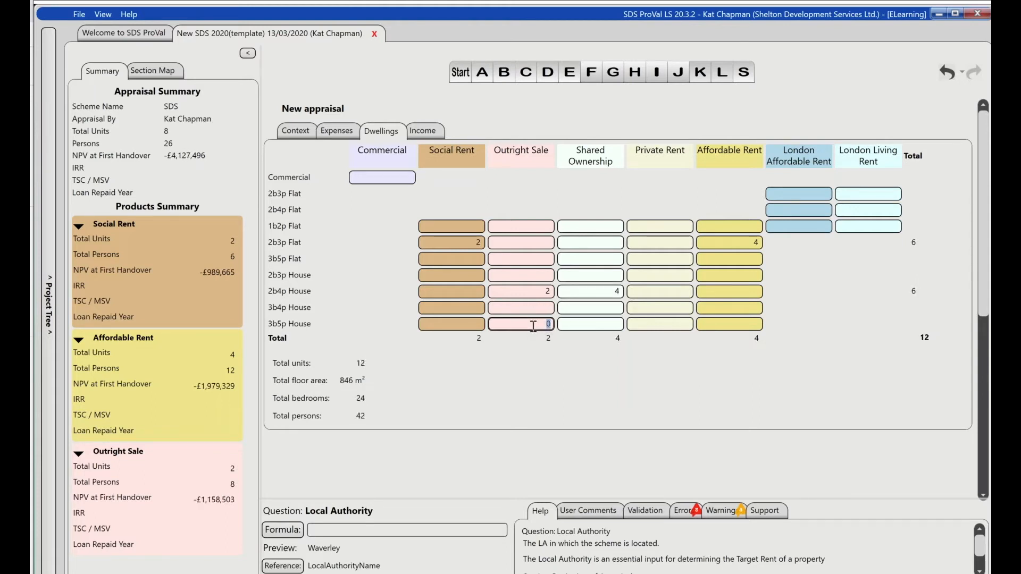
{"action": "type", "text": "2"}
{"action": "key", "text": "Tab"}
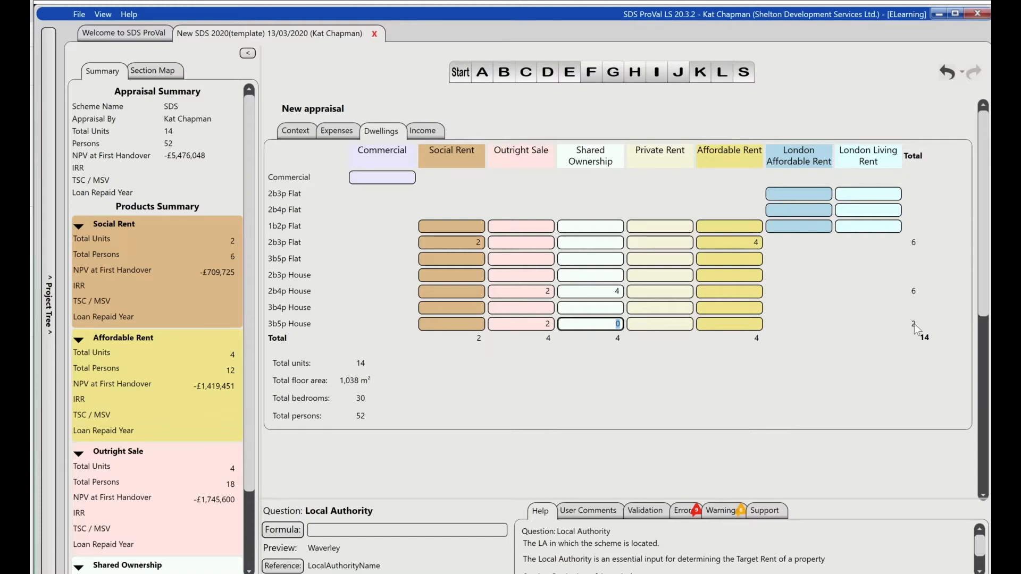
{"action": "key", "text": "BackSpace"}
{"action": "key", "text": "Tab"}
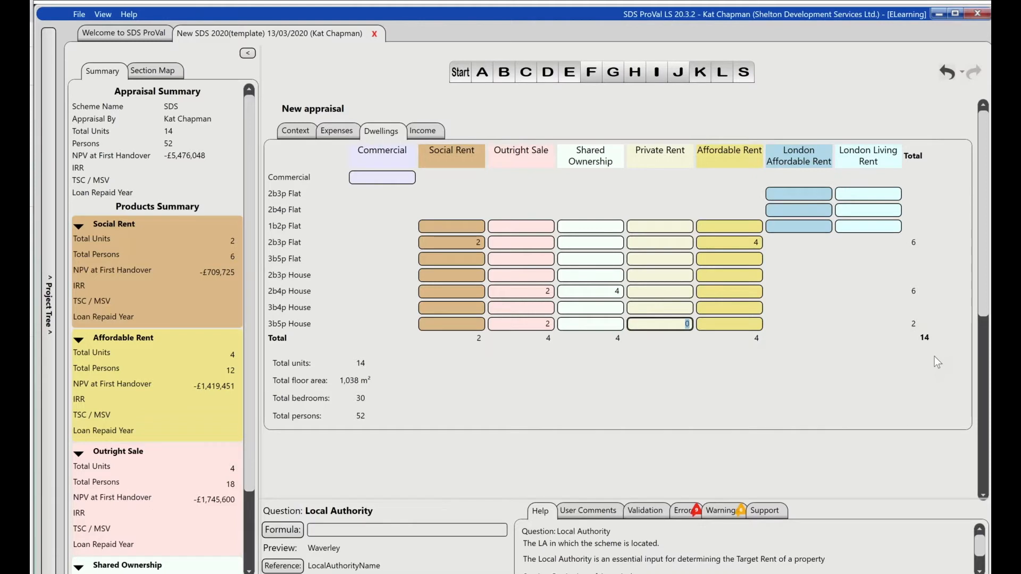
{"action": "key", "text": "Tab"}
{"action": "key", "text": "Tab"}
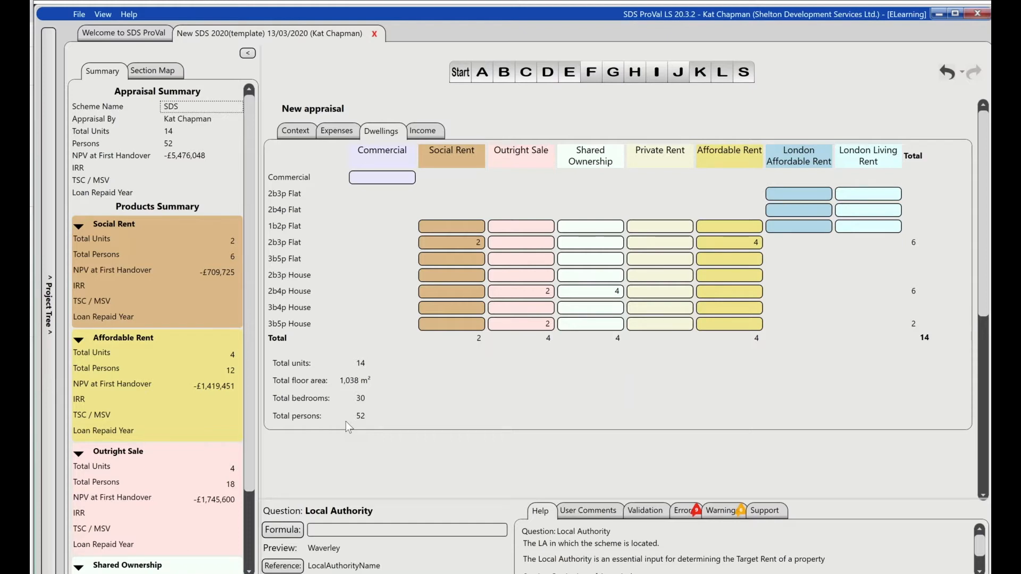
- Review the products summary for each tenure and look across the 2b3p House row of the dwellings grid
{"action": "scroll", "coordinate": [253, 473], "scroll_direction": "down", "scroll_amount": 3}
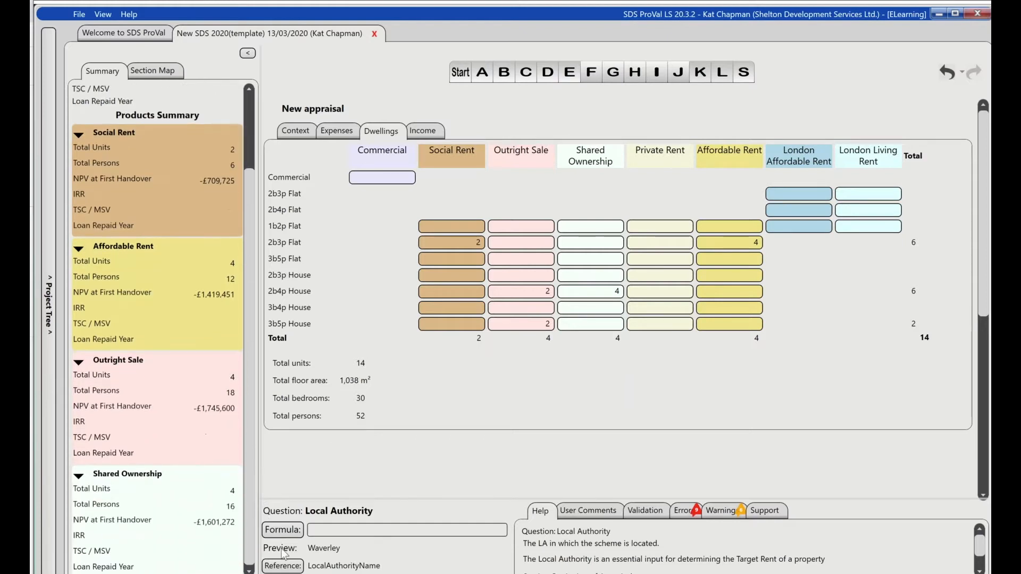
{"action": "scroll", "coordinate": [266, 449], "scroll_direction": "up", "scroll_amount": 4}
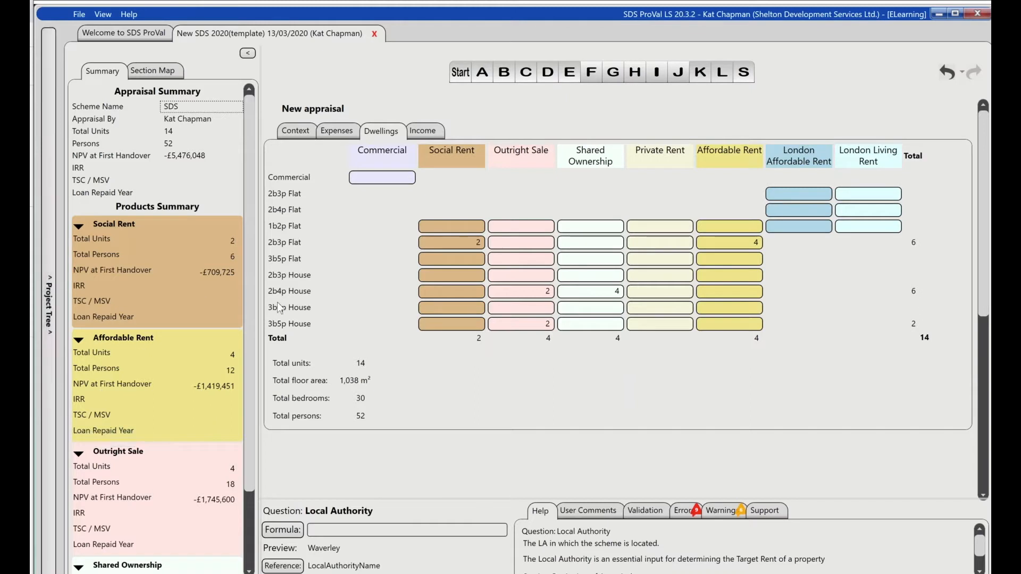
{"action": "left_click", "coordinate": [442, 272]}
{"action": "key", "text": "Tab"}
{"action": "key", "text": "Tab"}
{"action": "key", "text": "Tab"}
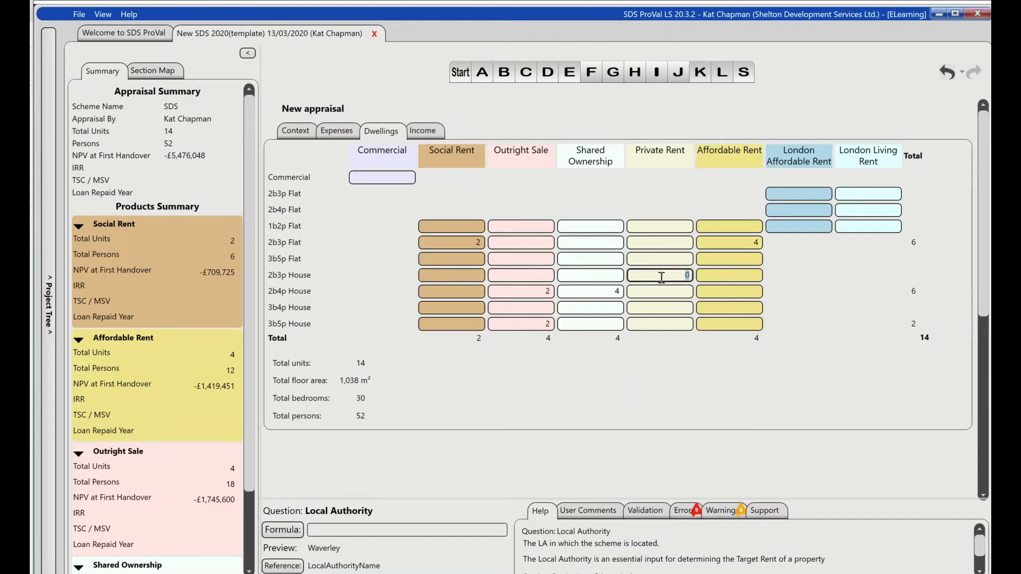
{"action": "key", "text": "Tab"}
{"action": "left_click", "coordinate": [835, 310]}
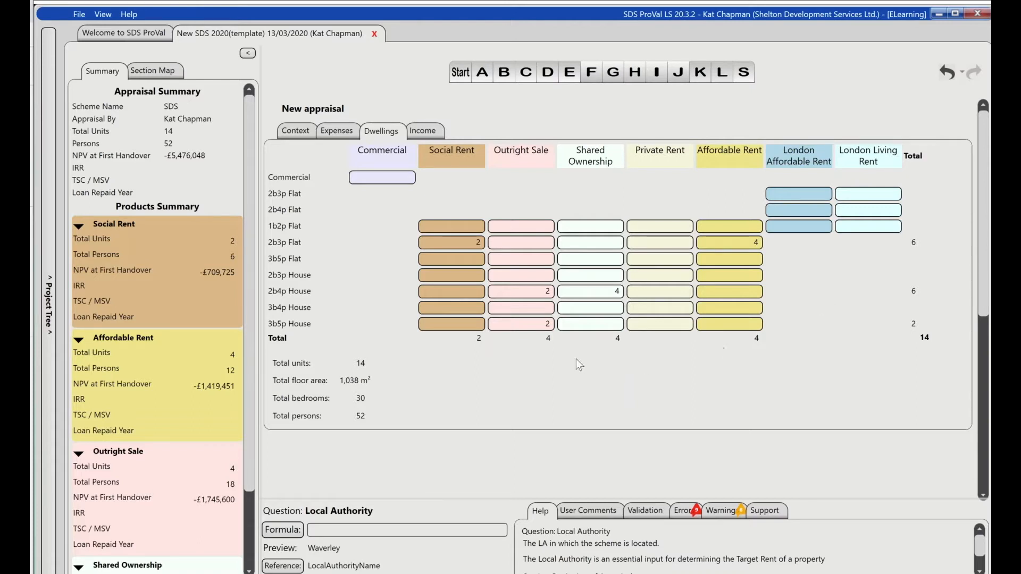
- Set the HE subsidy per unit for Social Rent to £75,000 in the appraisal's income
{"action": "left_click", "coordinate": [430, 134]}
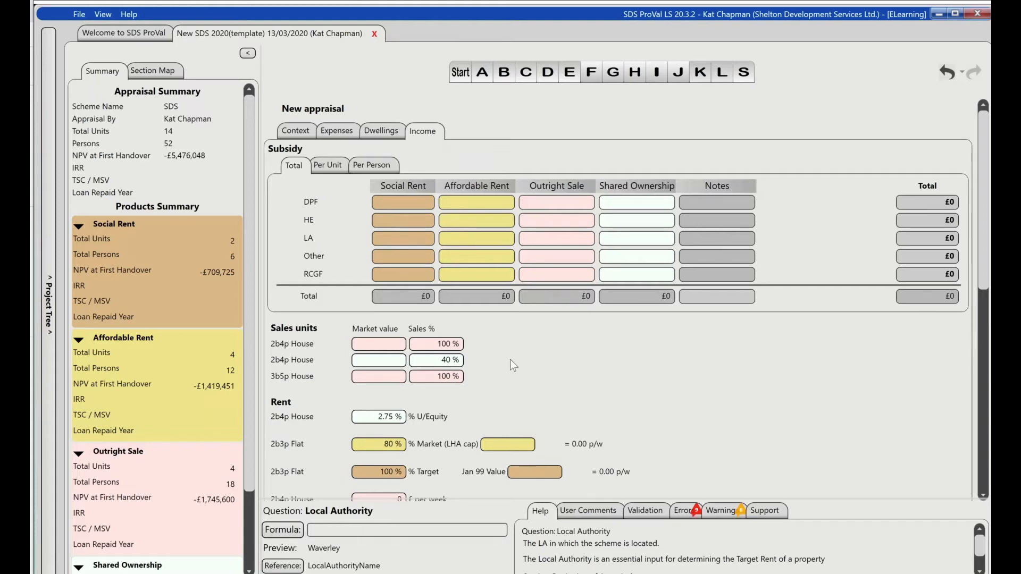
{"action": "scroll", "coordinate": [514, 363], "scroll_direction": "down", "scroll_amount": 2}
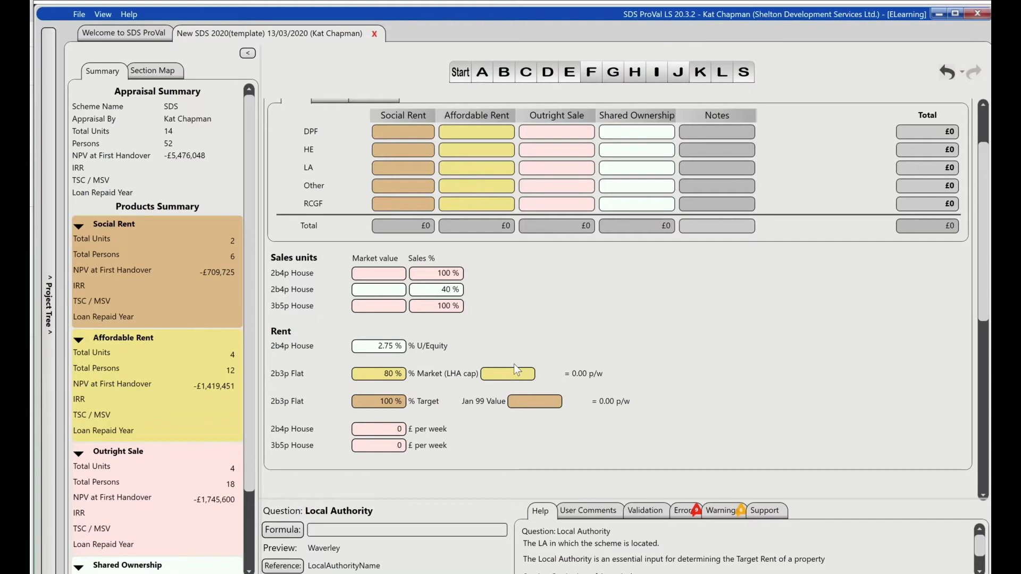
{"action": "scroll", "coordinate": [513, 365], "scroll_direction": "up", "scroll_amount": 2}
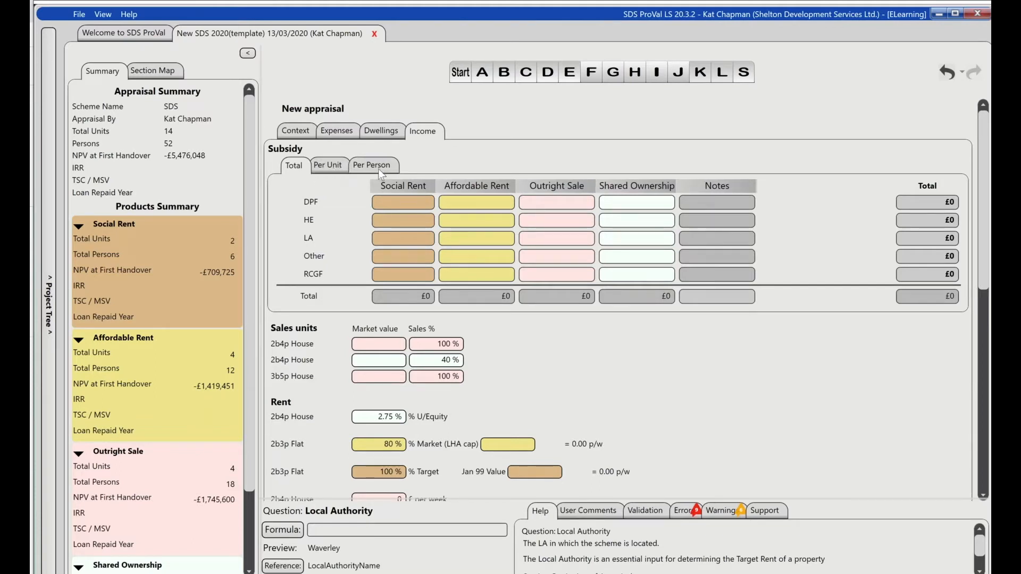
{"action": "left_click", "coordinate": [332, 167]}
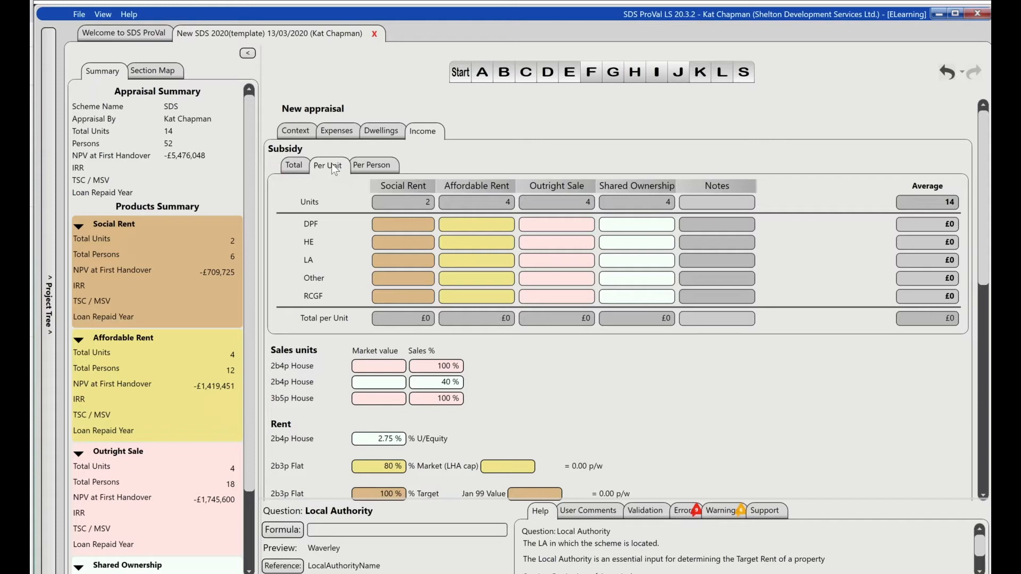
{"action": "left_click", "coordinate": [414, 244]}
{"action": "type", "text": "75k"}
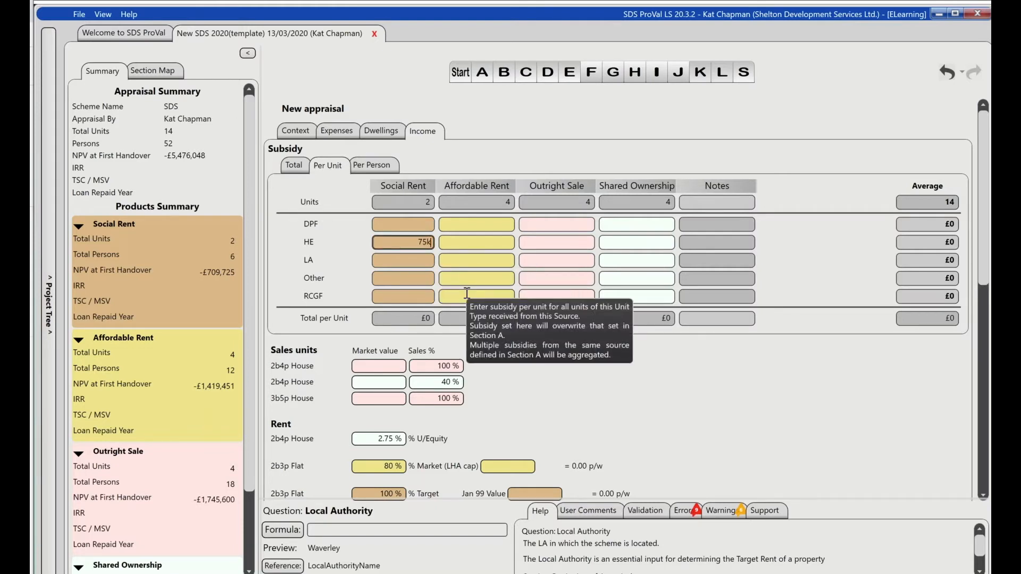
{"action": "key", "text": "Return"}
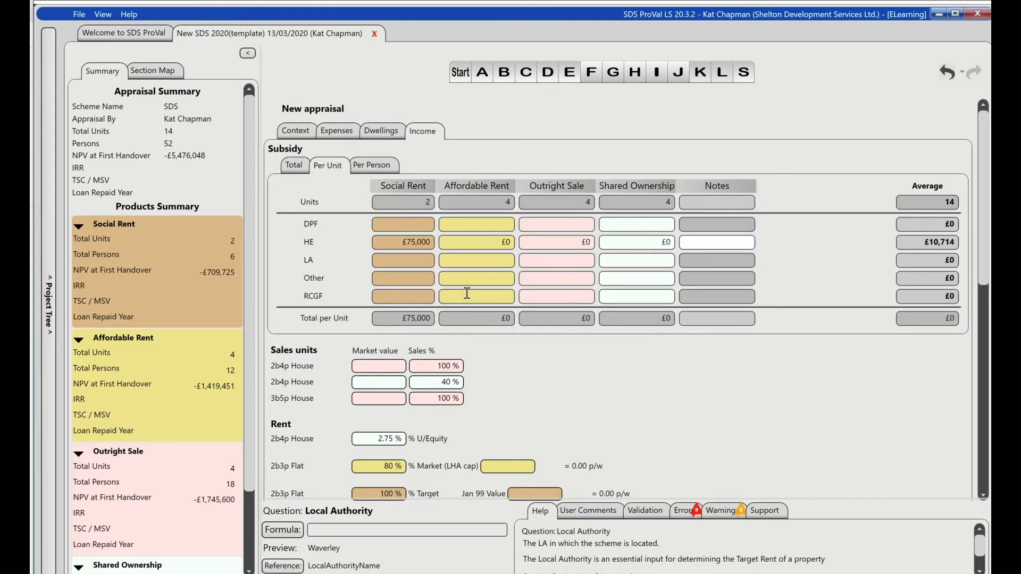
- Set the HE subsidy per unit to £75,000 for Affordable Rent and £40,000 for Shared Ownership
{"action": "left_click", "coordinate": [482, 242]}
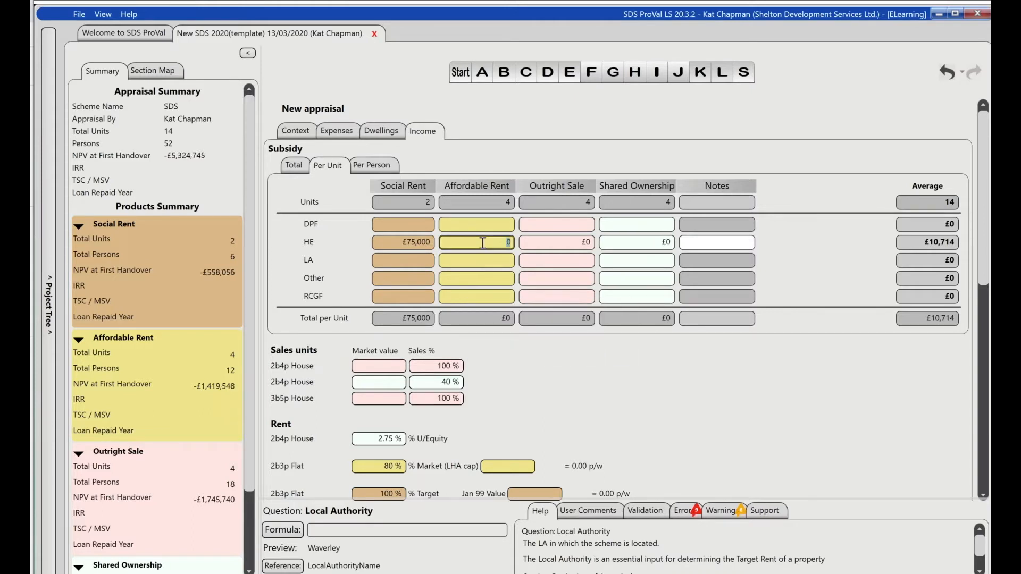
{"action": "type", "text": "75k"}
{"action": "key", "text": "Return"}
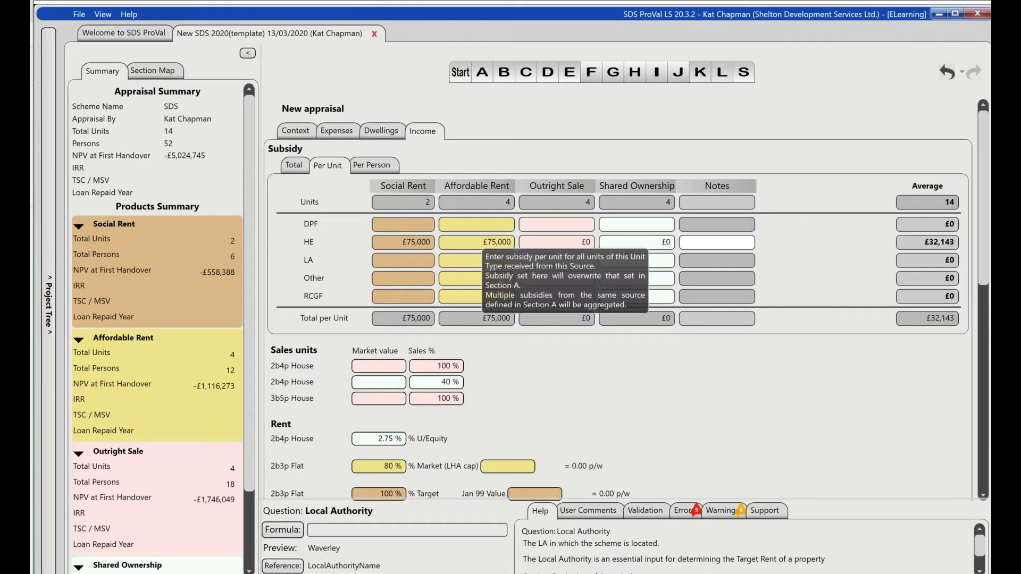
{"action": "left_click", "coordinate": [636, 243]}
{"action": "type", "text": "40k"}
{"action": "key", "text": "Return"}
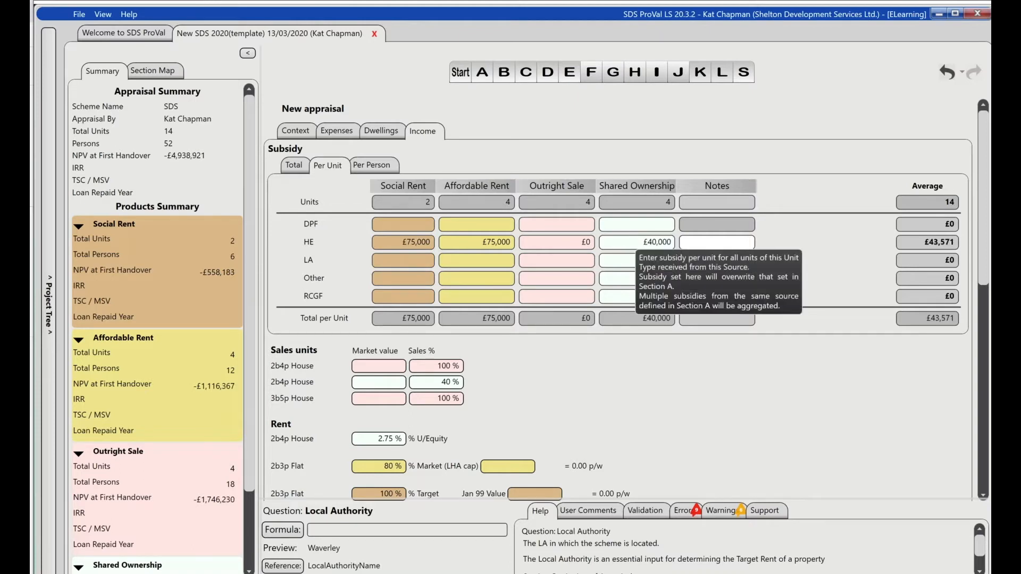
- Compare the subsidy figures as totals and per person, finishing on the totals view
{"action": "left_click", "coordinate": [302, 168]}
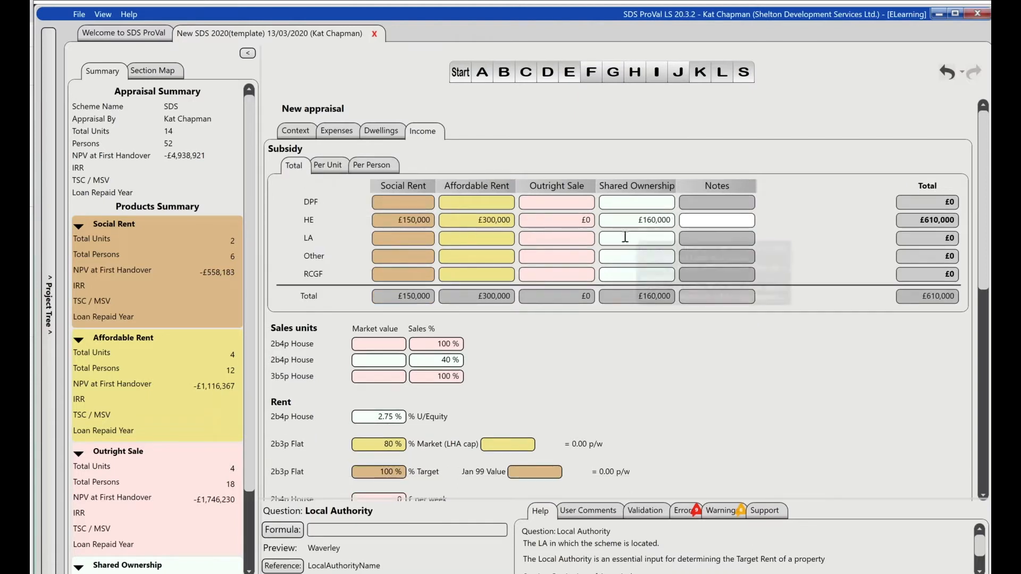
{"action": "left_click", "coordinate": [387, 167]}
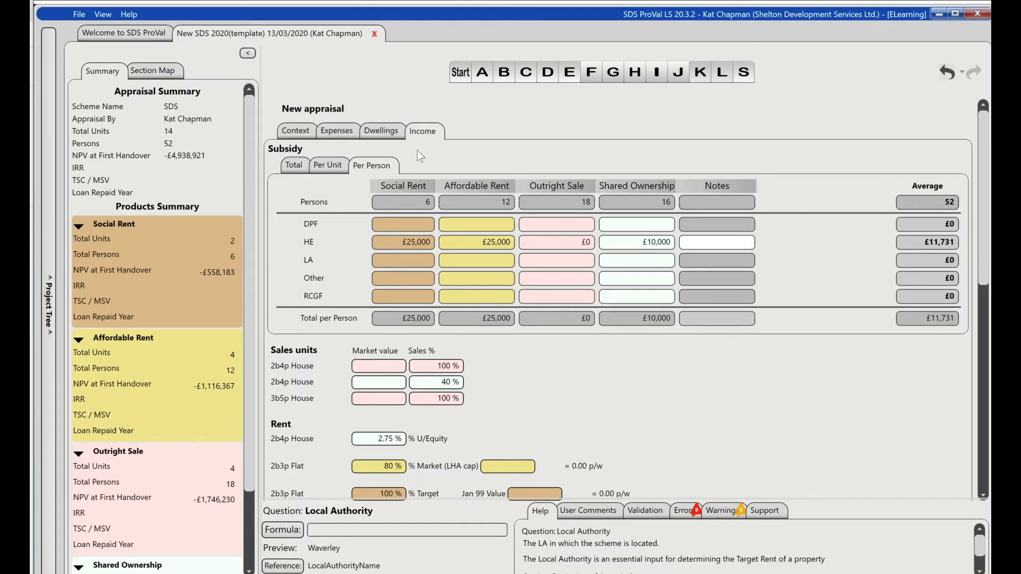
{"action": "left_click", "coordinate": [288, 161]}
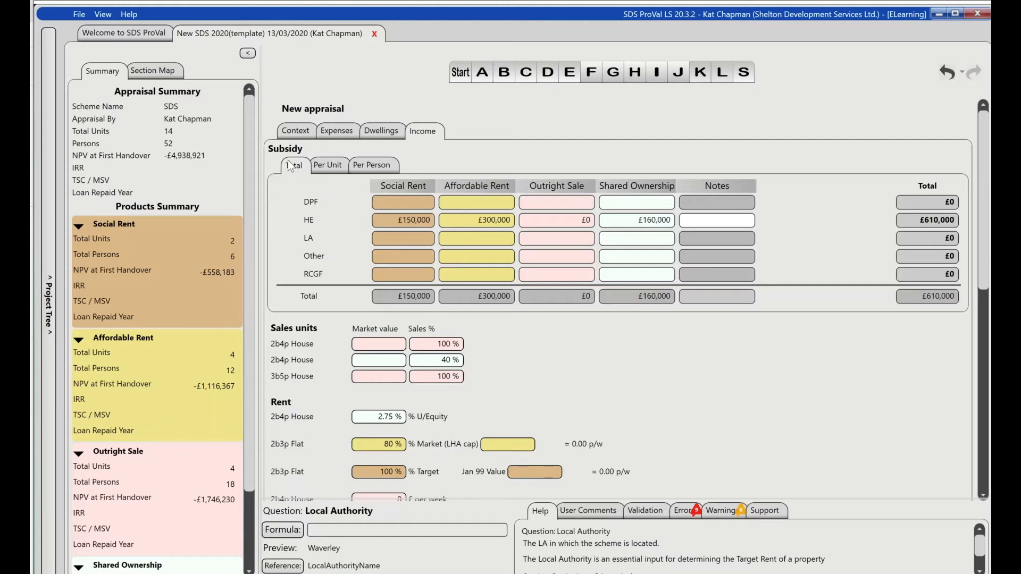
- Enter market values of 500,000 for both 2b4p House sales rows and 580,000 for the 3b5p House
{"action": "left_click", "coordinate": [383, 345]}
{"action": "type", "text": "500000"}
{"action": "key", "text": "ctrl+a"}
{"action": "left_click", "coordinate": [394, 359]}
{"action": "type", "text": "500k"}
{"action": "left_click", "coordinate": [390, 377]}
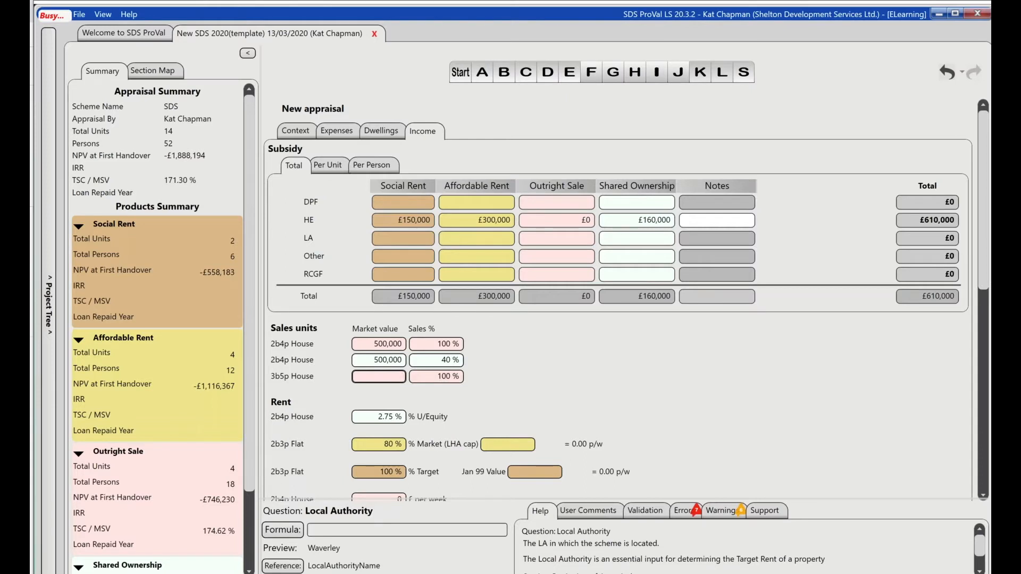
{"action": "type", "text": "580k"}
{"action": "key", "text": "Tab"}
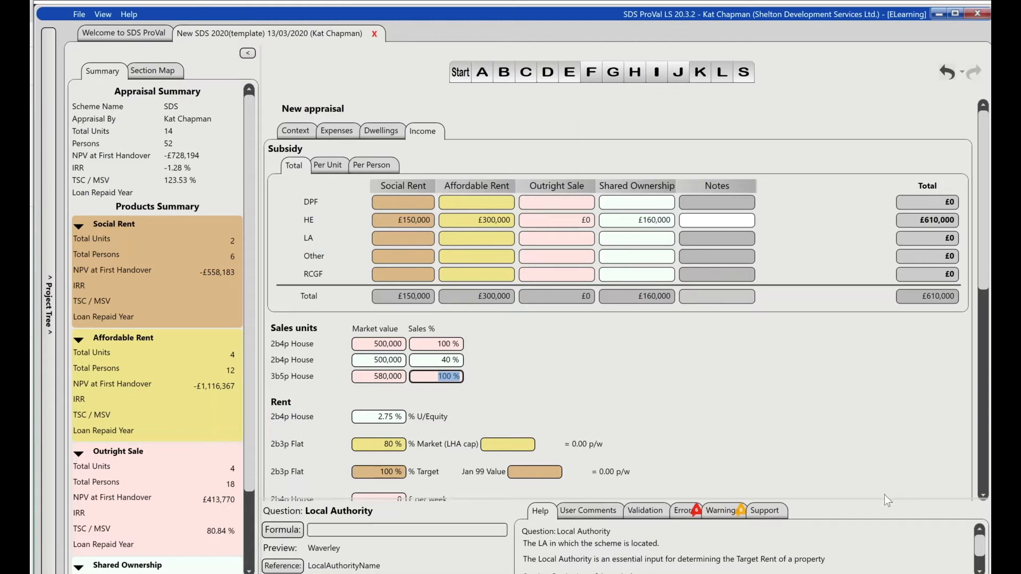
- Enlarge the form area and set the market rent for the Affordable Rent 2b3p Flat to 300
{"action": "left_click_drag", "start_coordinate": [886, 500], "coordinate": [884, 541]}
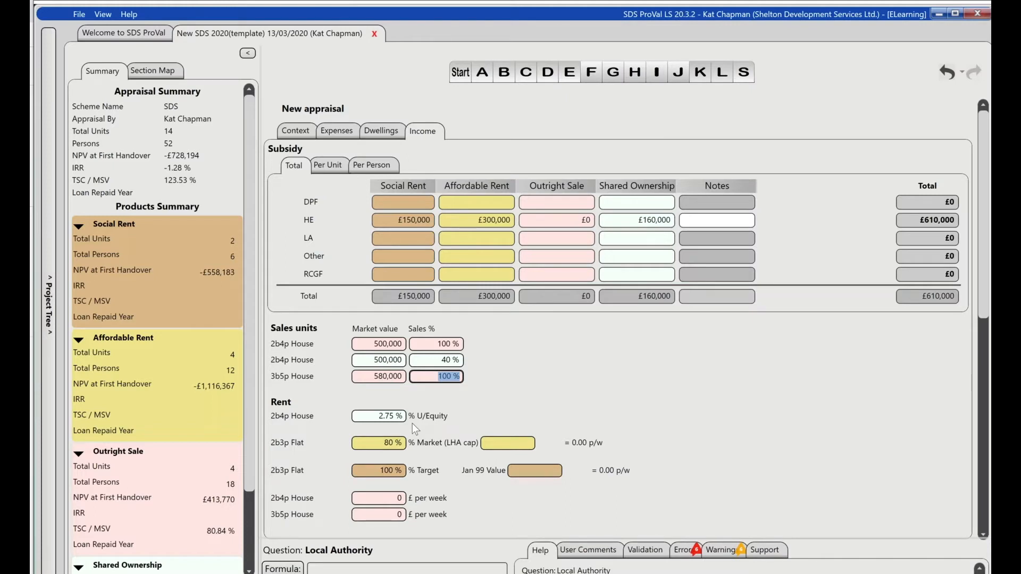
{"action": "left_click", "coordinate": [382, 420]}
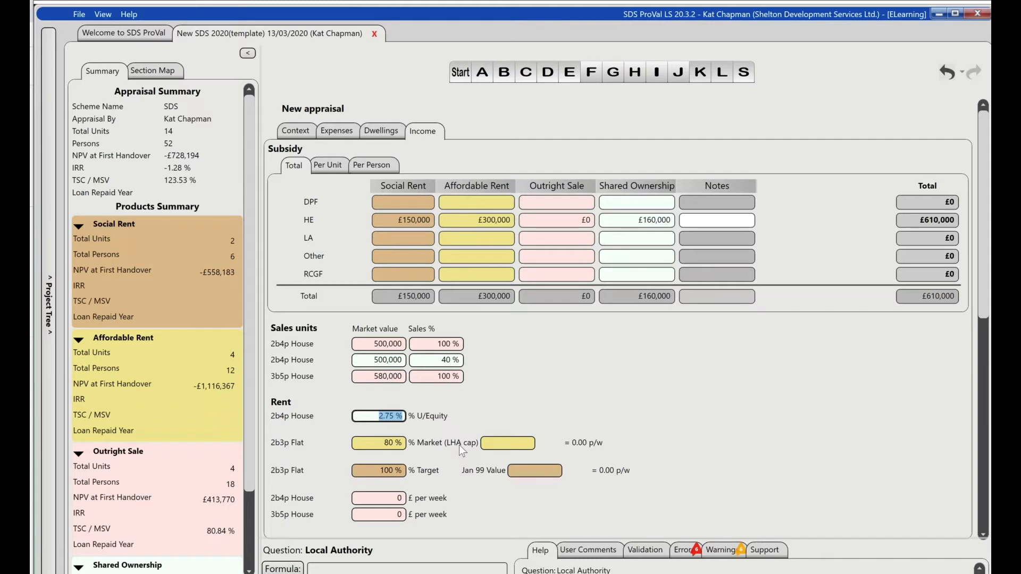
{"action": "left_click", "coordinate": [498, 444]}
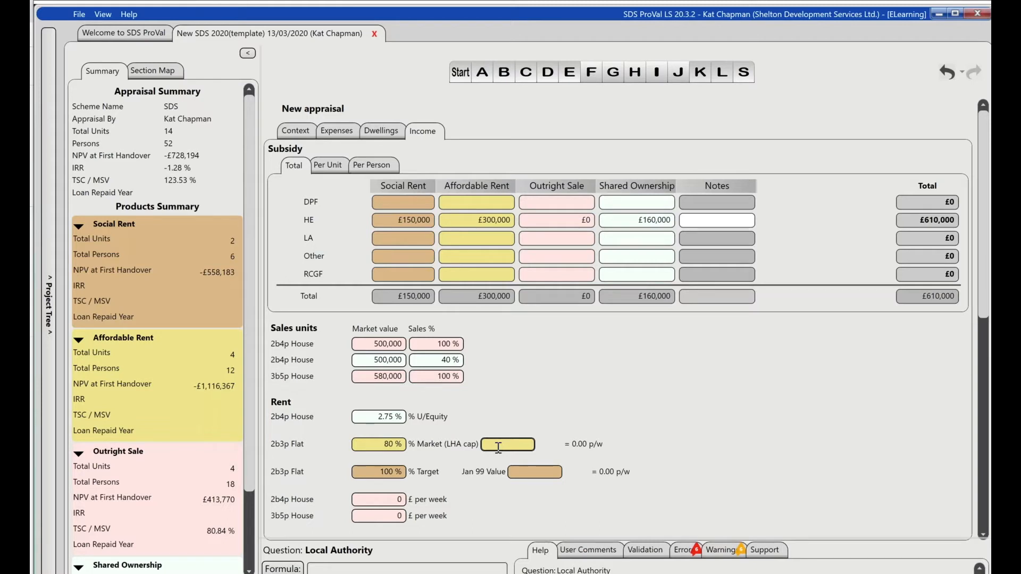
{"action": "type", "text": "300"}
{"action": "key", "text": "Tab"}
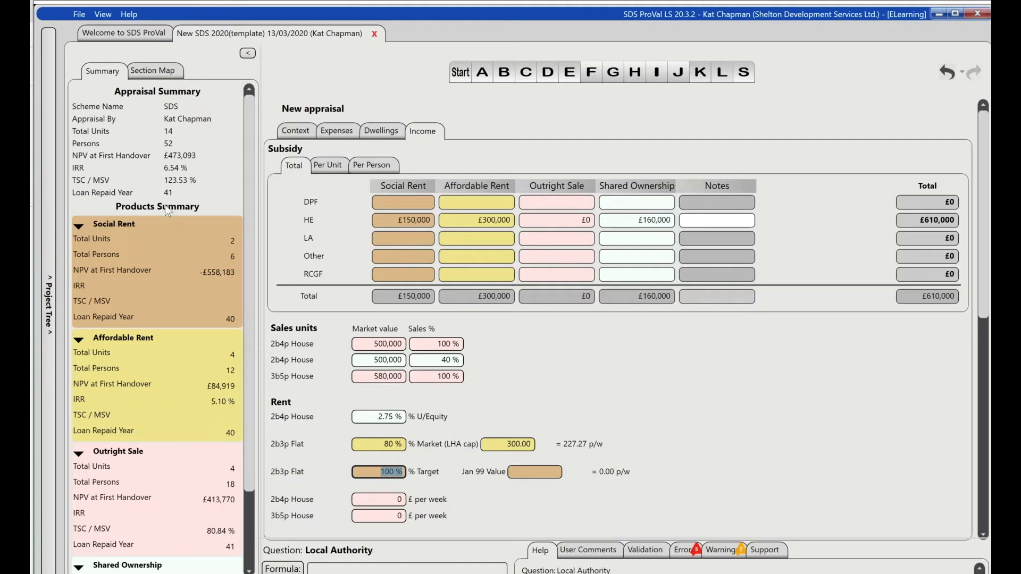
- Check the products summary and set the Jan 99 value for the Social Rent 2b3p Flat to 145,000
{"action": "scroll", "coordinate": [244, 378], "scroll_direction": "down", "scroll_amount": 3}
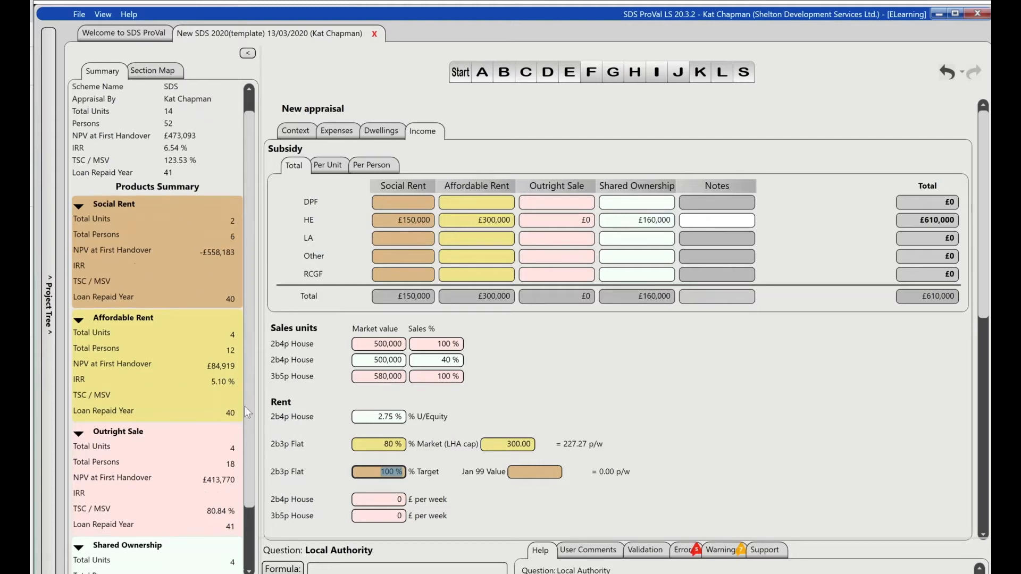
{"action": "scroll", "coordinate": [236, 378], "scroll_direction": "up", "scroll_amount": 3}
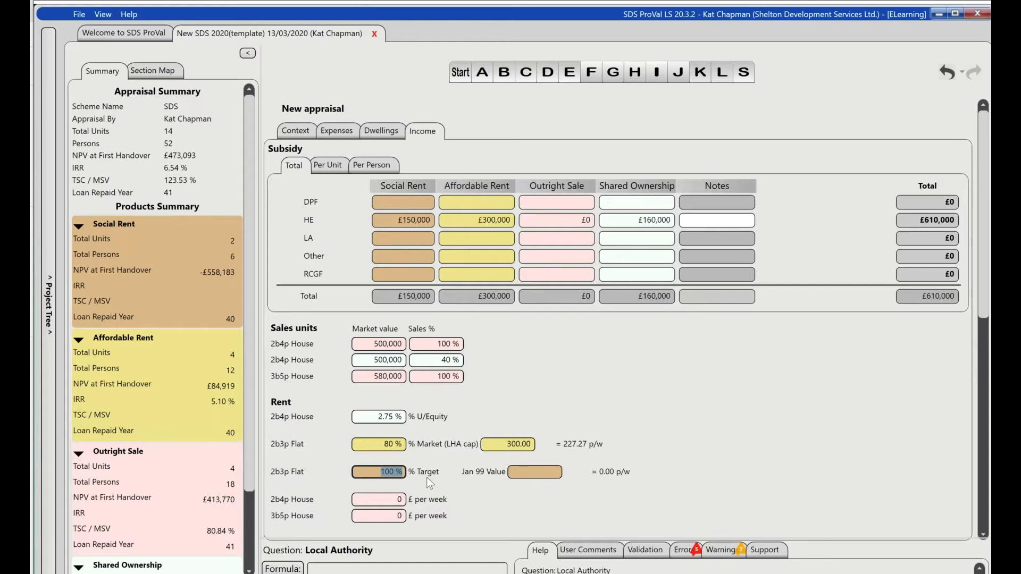
{"action": "left_click", "coordinate": [554, 472]}
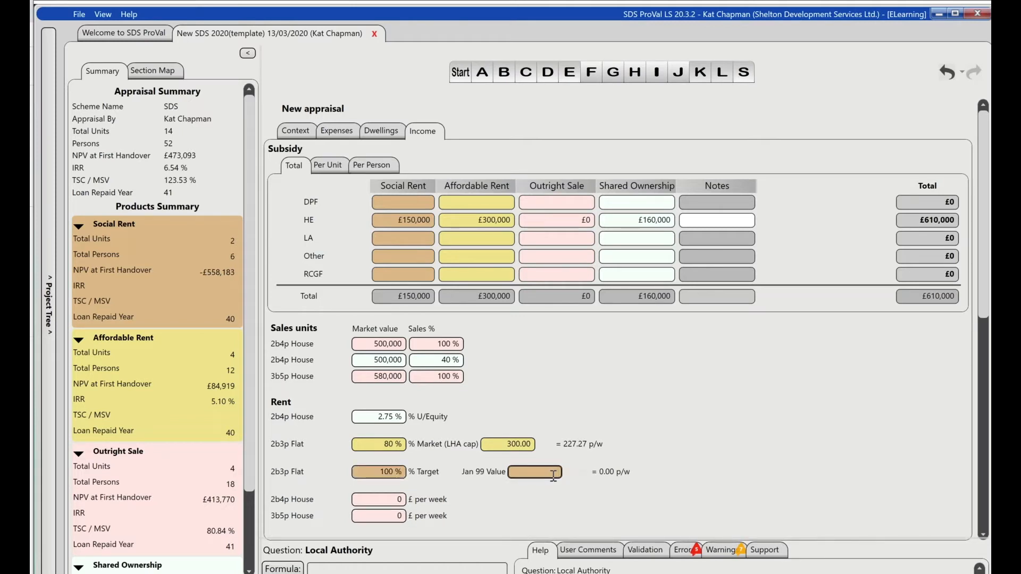
{"action": "type", "text": "145000"}
{"action": "key", "text": "Return"}
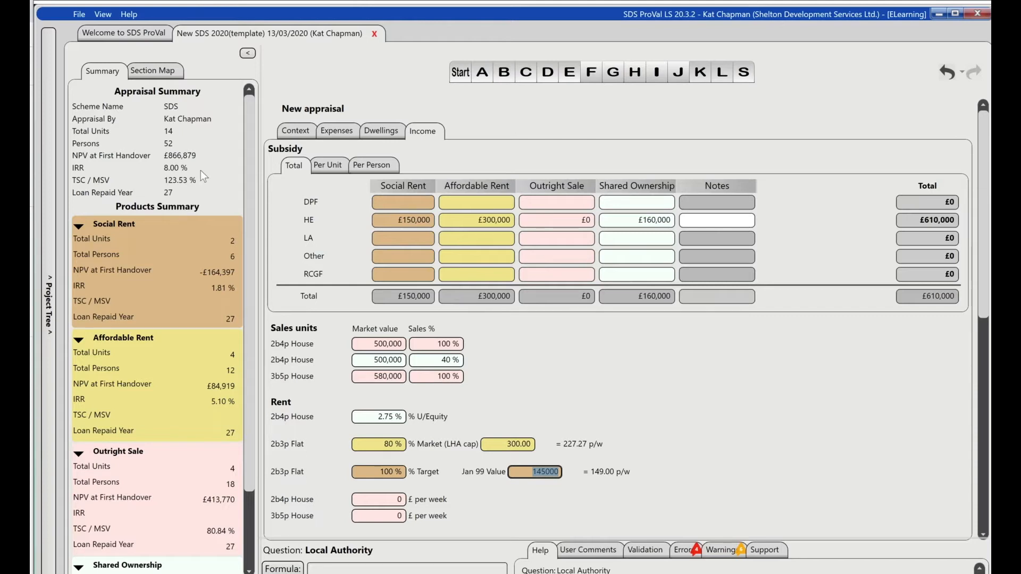
- In the dwellings grid, clear the 3b5p House's Outright Sale units and enter 2 Shared Ownership units instead
{"action": "left_click_drag", "start_coordinate": [245, 137], "coordinate": [260, 116]}
{"action": "left_click", "coordinate": [379, 131]}
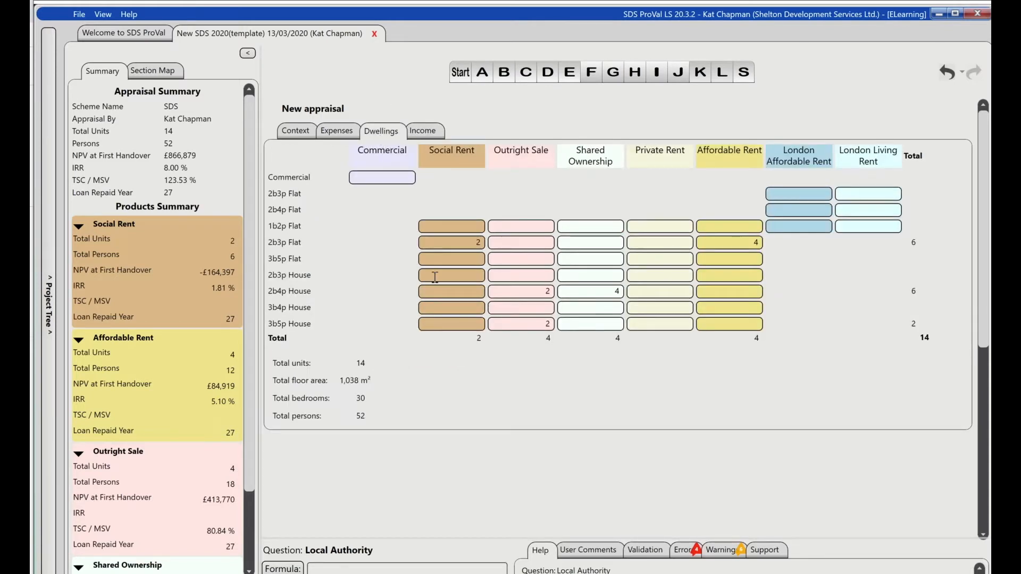
{"action": "left_click", "coordinate": [521, 322]}
{"action": "key", "text": "BackSpace"}
{"action": "key", "text": "Tab"}
{"action": "type", "text": "2"}
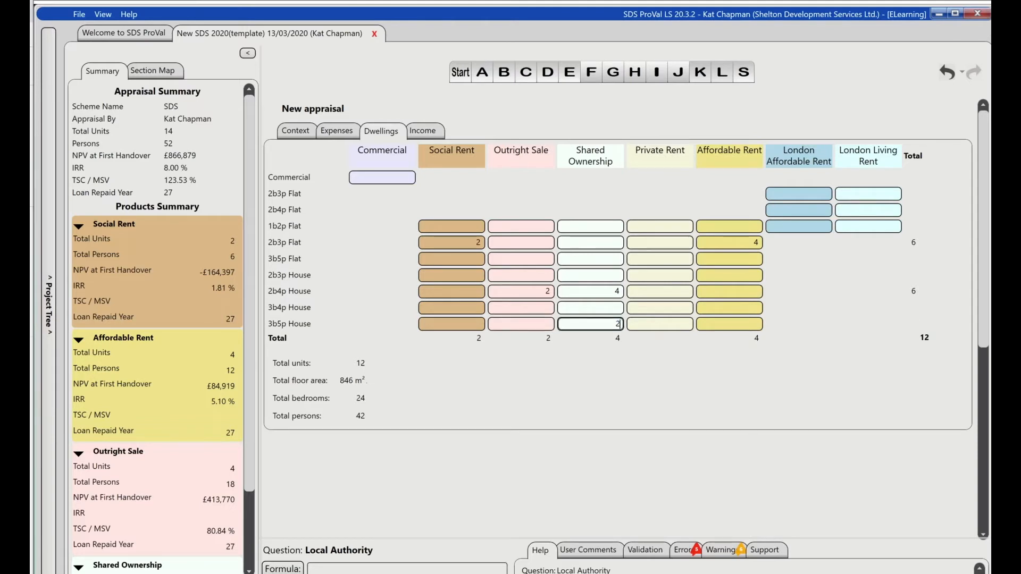
{"action": "key", "text": "Tab"}
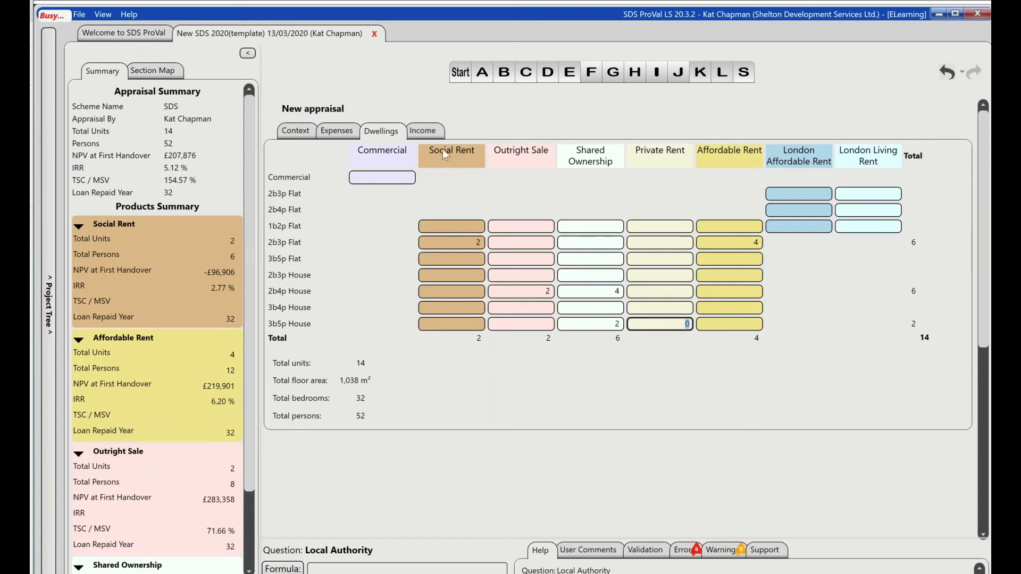
- Set the market value of the Shared Ownership 3b5p House to 580,000 in the income details
{"action": "left_click", "coordinate": [429, 134]}
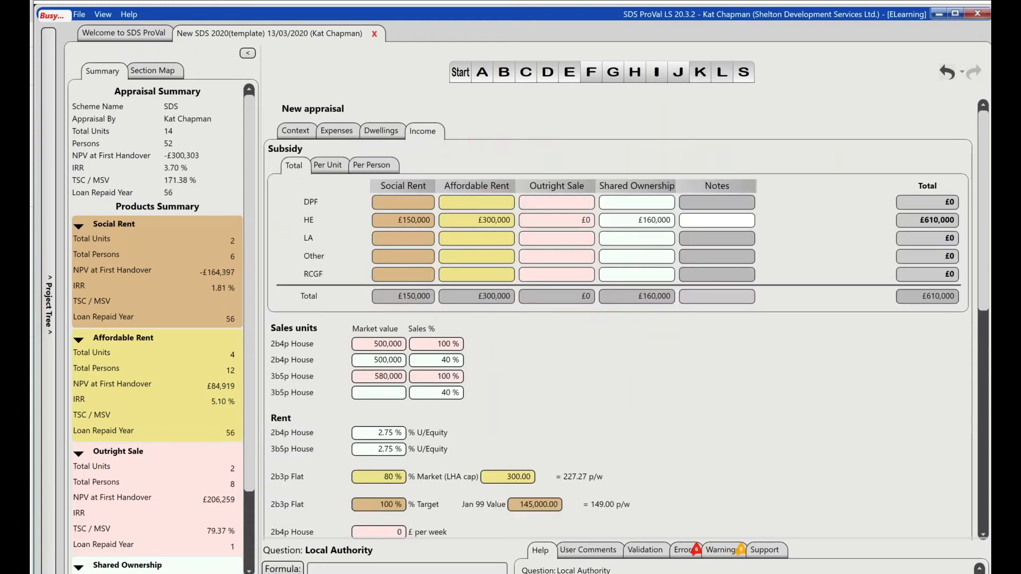
{"action": "left_click", "coordinate": [374, 394]}
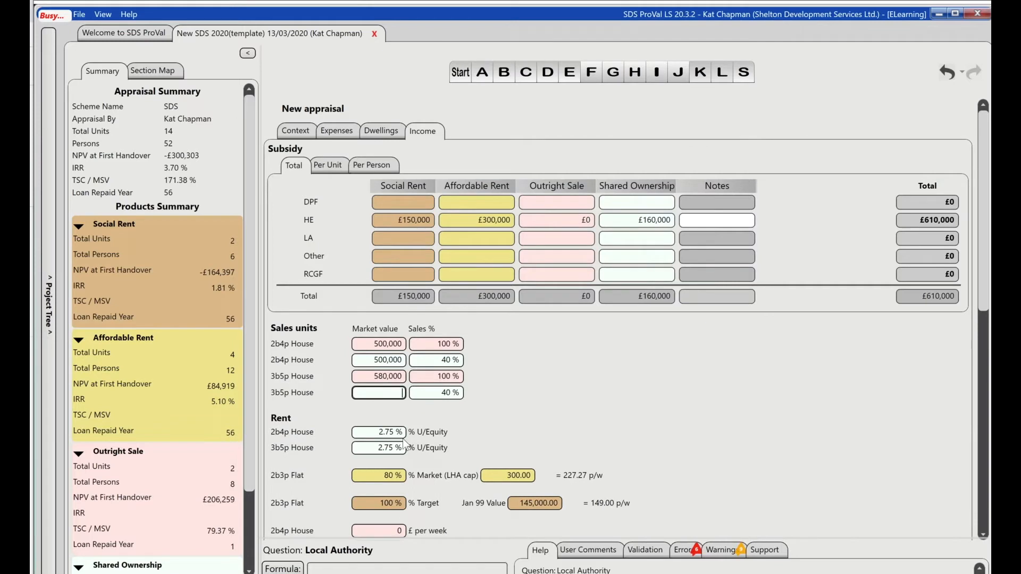
{"action": "type", "text": "580000"}
{"action": "key", "text": "ctrl+a"}
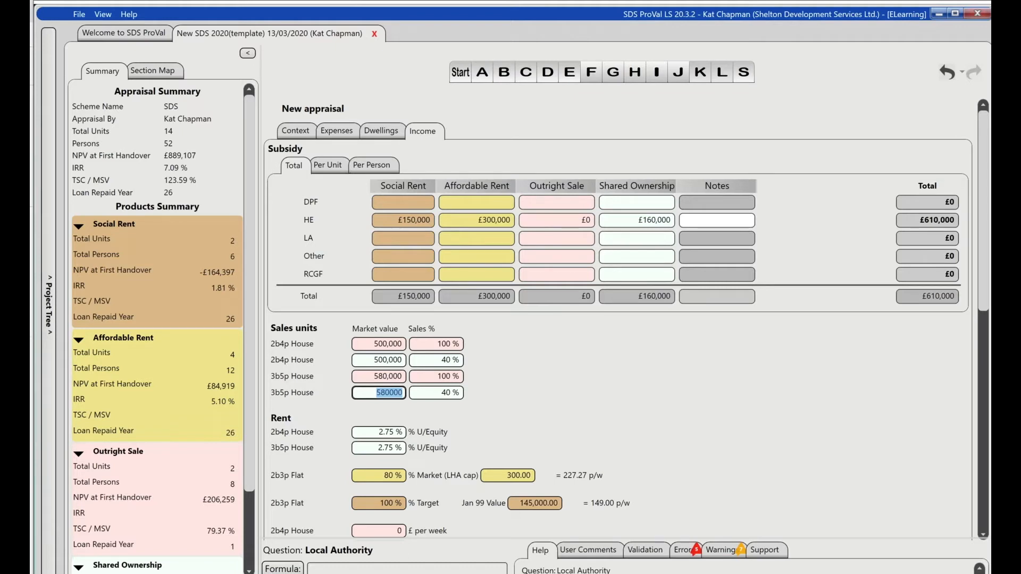
- Review the new appraisal's dwellings, context and expenses pages, ending on the income details
{"action": "left_click", "coordinate": [383, 132]}
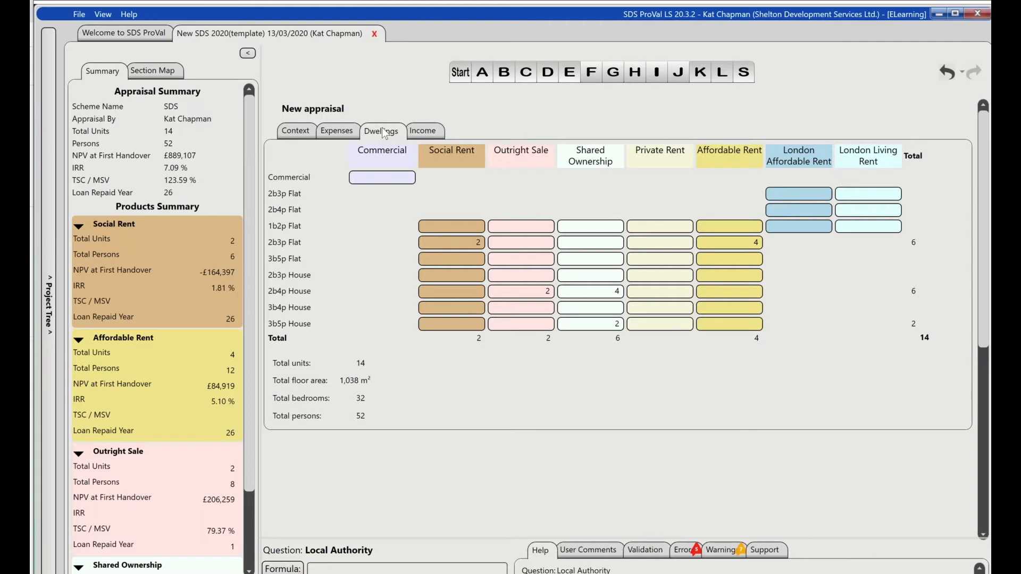
{"action": "left_click", "coordinate": [311, 135]}
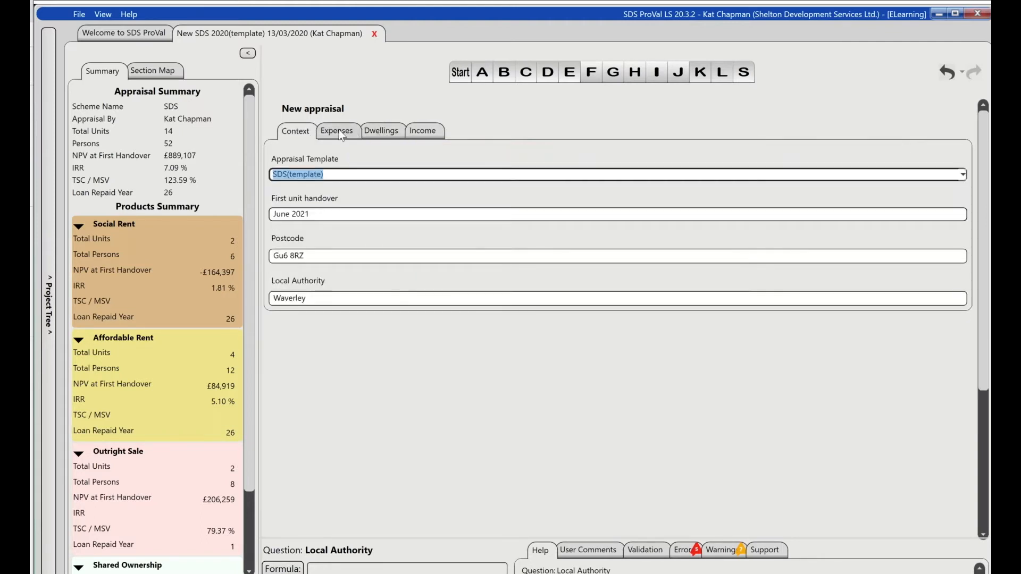
{"action": "left_click", "coordinate": [356, 133]}
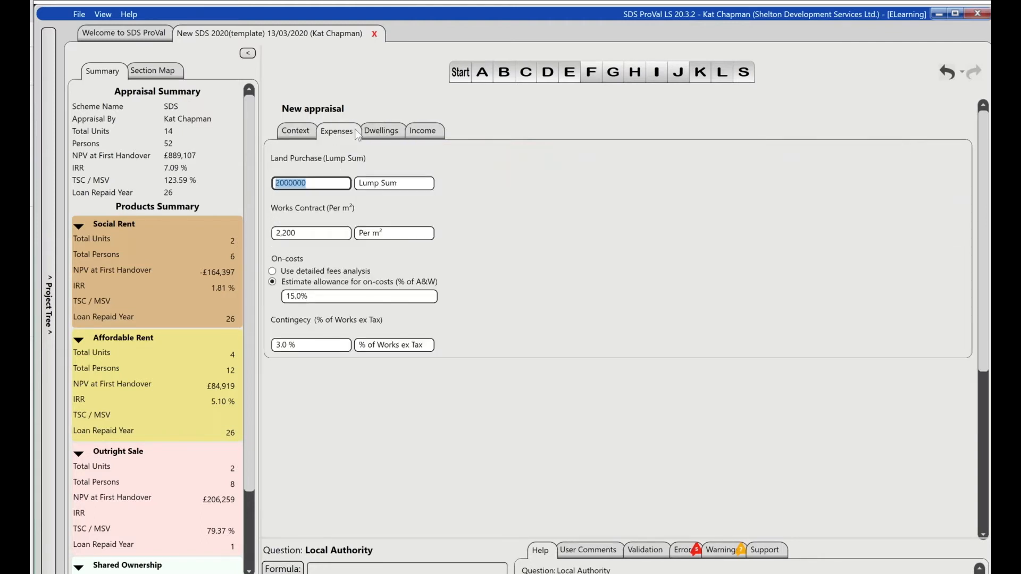
{"action": "left_click", "coordinate": [389, 131]}
{"action": "left_click", "coordinate": [416, 135]}
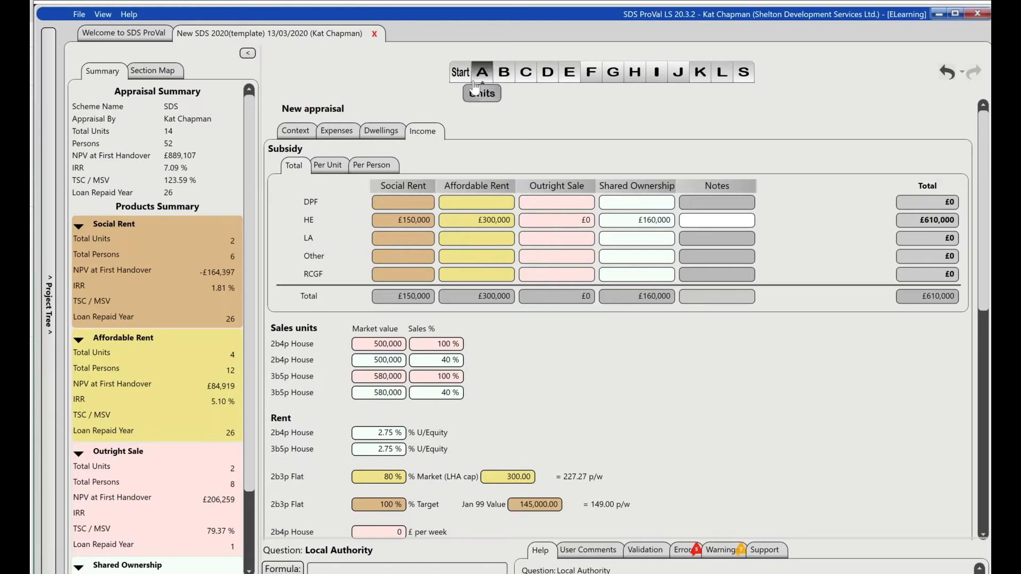
- Set the funding year to 2021/22 at the start of the appraisal
{"action": "left_click", "coordinate": [461, 73]}
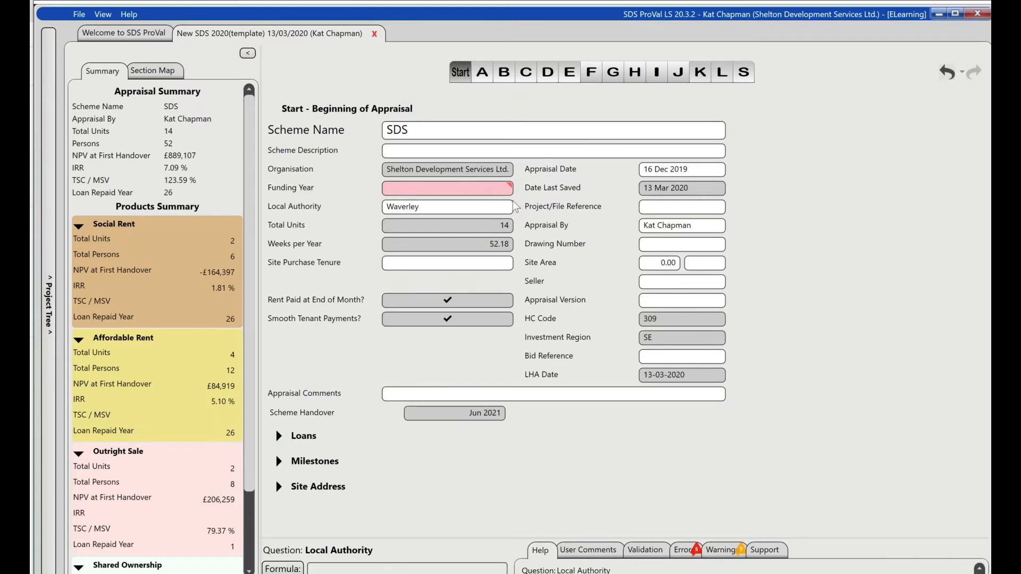
{"action": "left_click", "coordinate": [503, 189]}
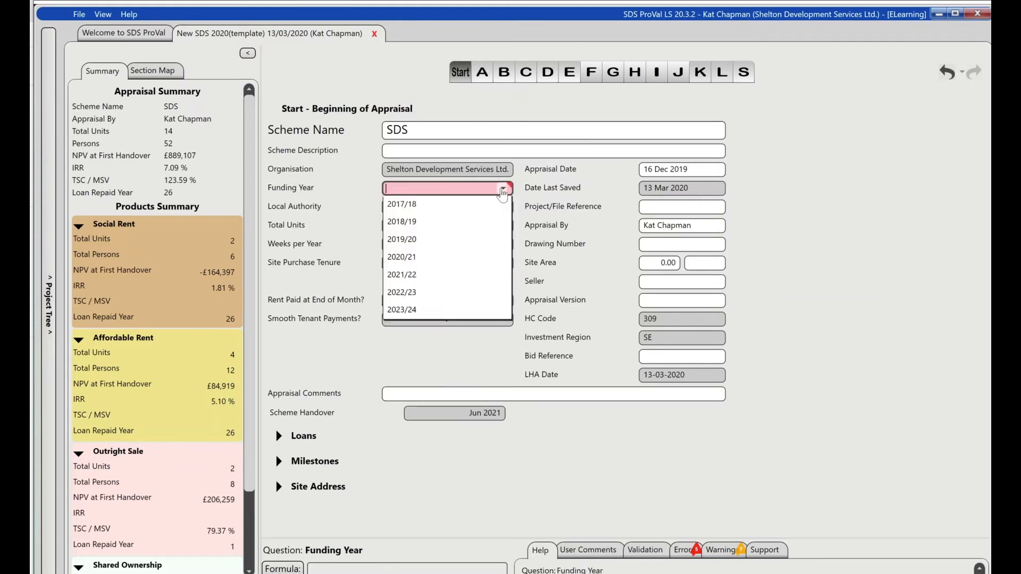
{"action": "left_click", "coordinate": [416, 272]}
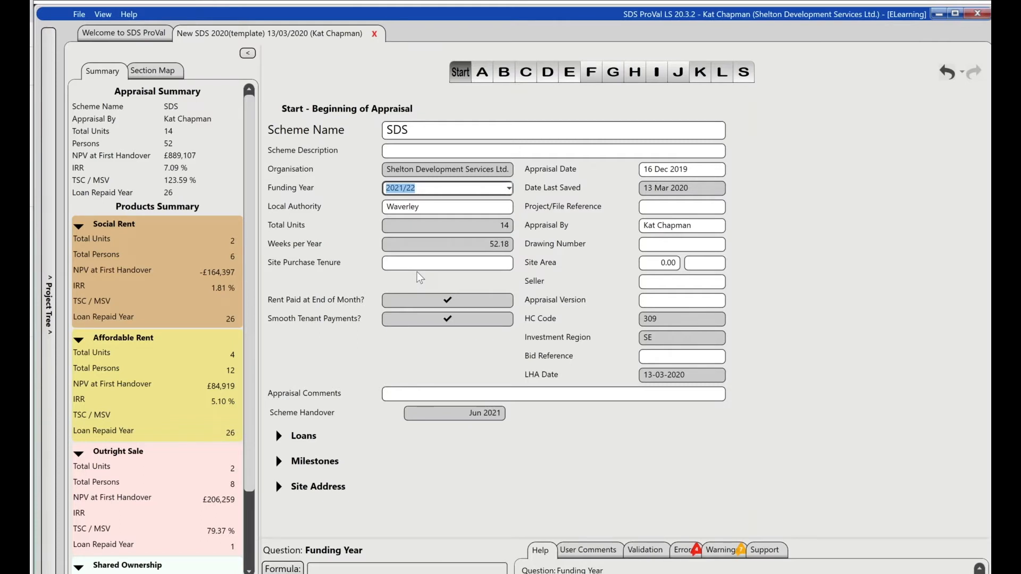
- Review the appraisal's milestone dates, collapse them, and examine the site address details including the BRMA
{"action": "left_click", "coordinate": [277, 464]}
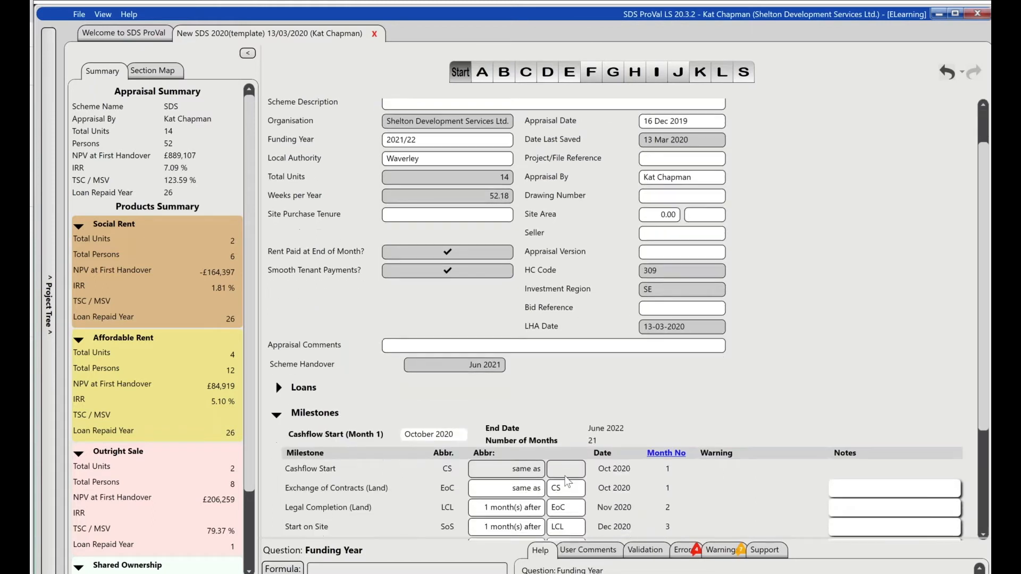
{"action": "scroll", "coordinate": [566, 481], "scroll_direction": "down", "scroll_amount": 3}
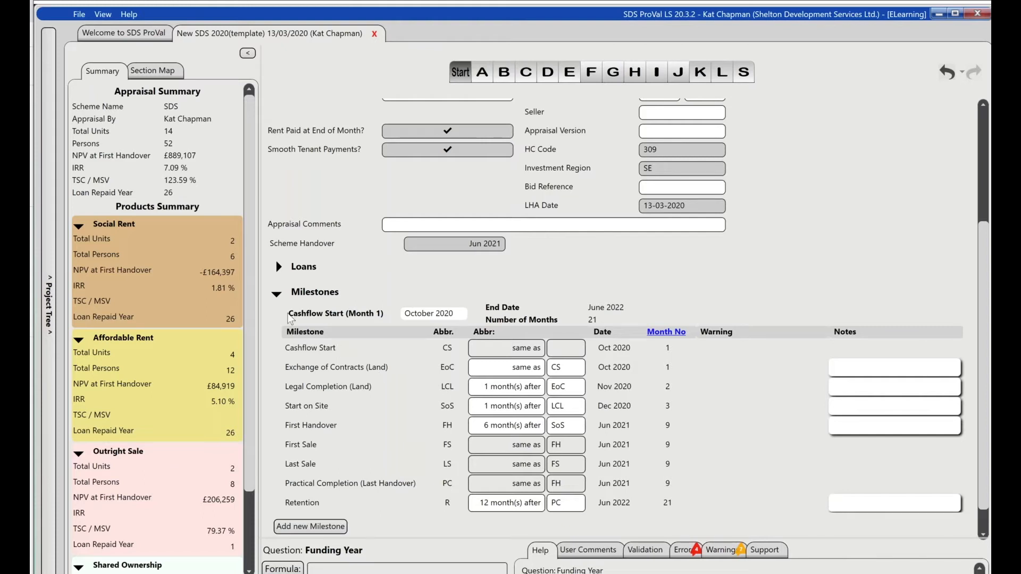
{"action": "left_click", "coordinate": [275, 295]}
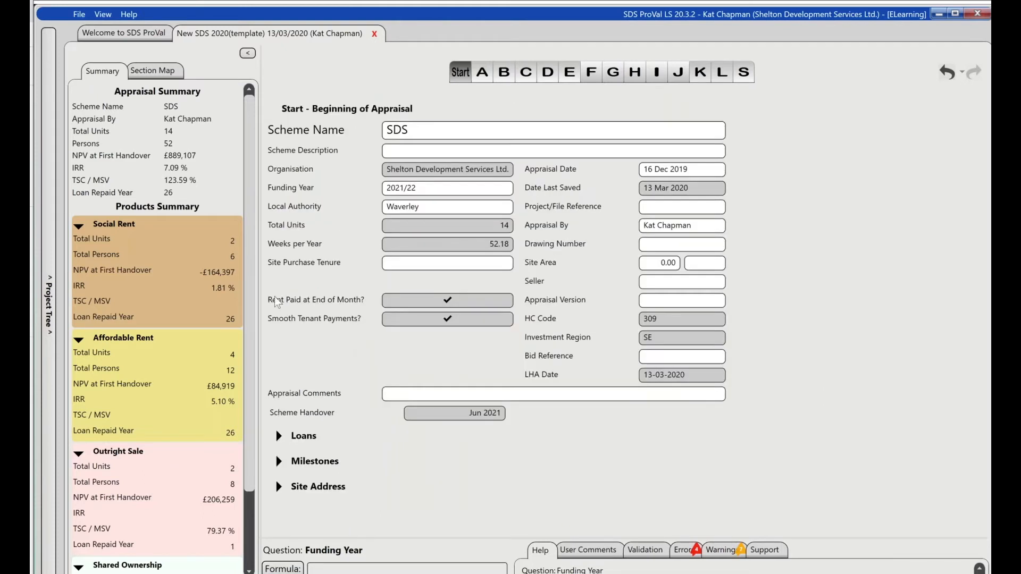
{"action": "left_click", "coordinate": [279, 486]}
{"action": "scroll", "coordinate": [621, 520], "scroll_direction": "down", "scroll_amount": 1}
{"action": "scroll", "coordinate": [637, 489], "scroll_direction": "down", "scroll_amount": 3}
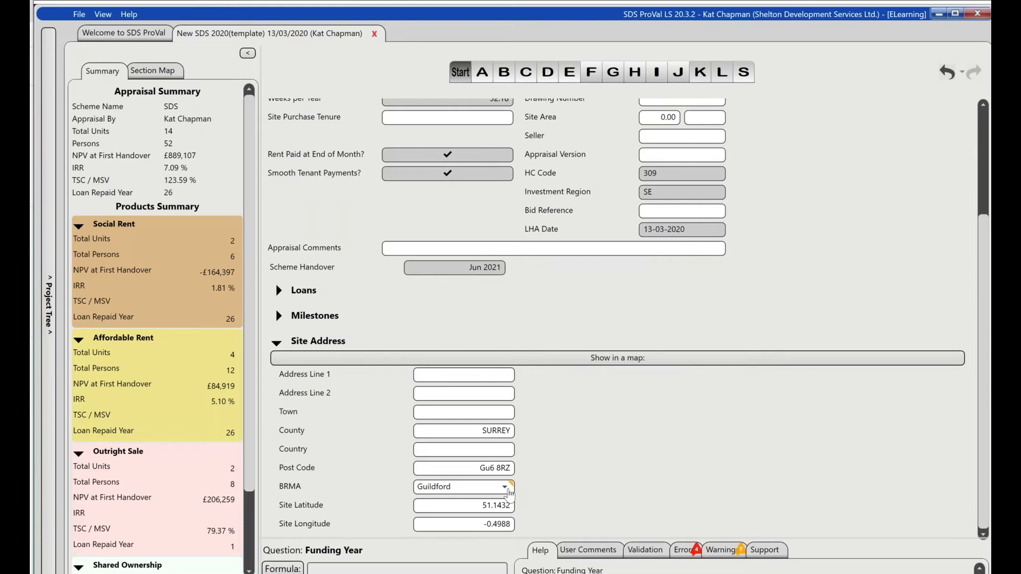
- Show the unit attributes in section A of the appraisal
{"action": "left_click", "coordinate": [490, 78]}
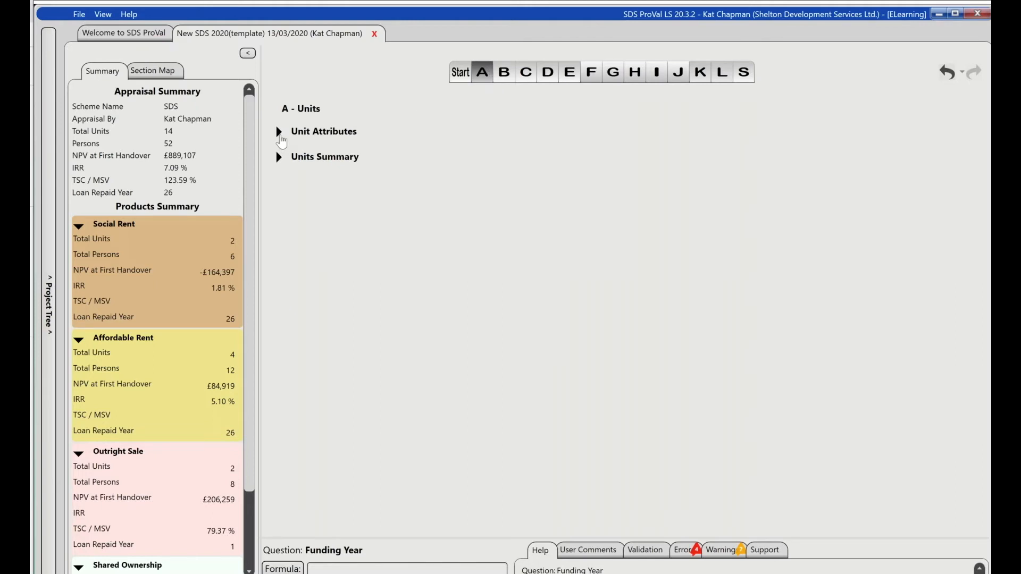
{"action": "left_click", "coordinate": [279, 132]}
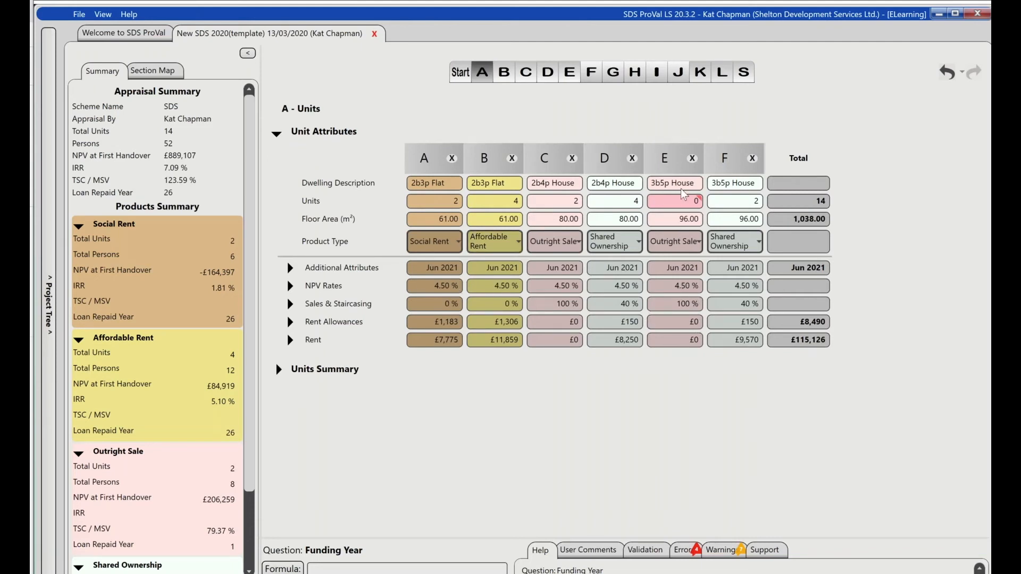
- Remove unit column E, the outright sale 3b5p House without any units, from the unit attributes
{"action": "mouse_move", "coordinate": [684, 343]}
{"action": "left_click", "coordinate": [696, 201]}
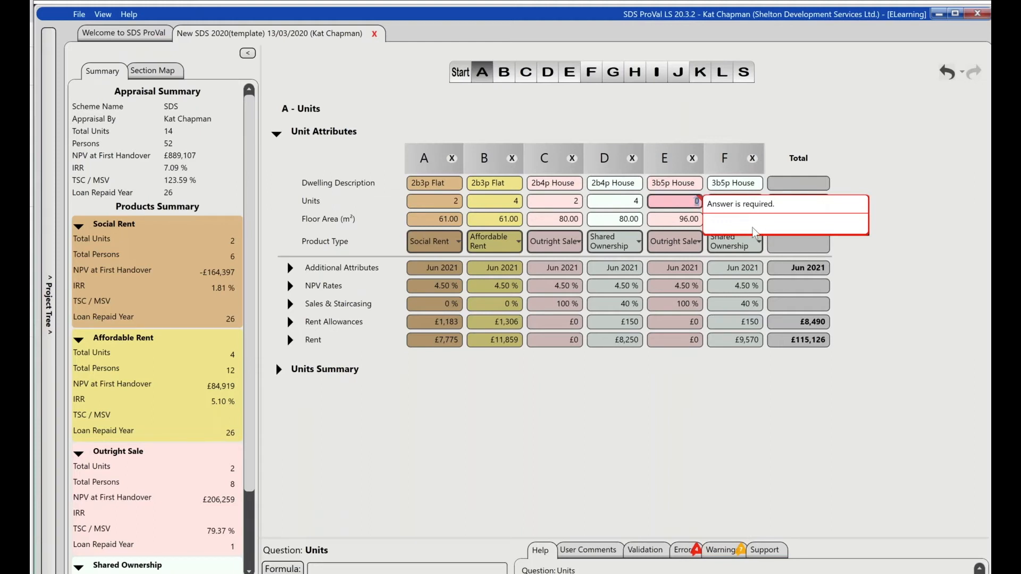
{"action": "left_click", "coordinate": [744, 340]}
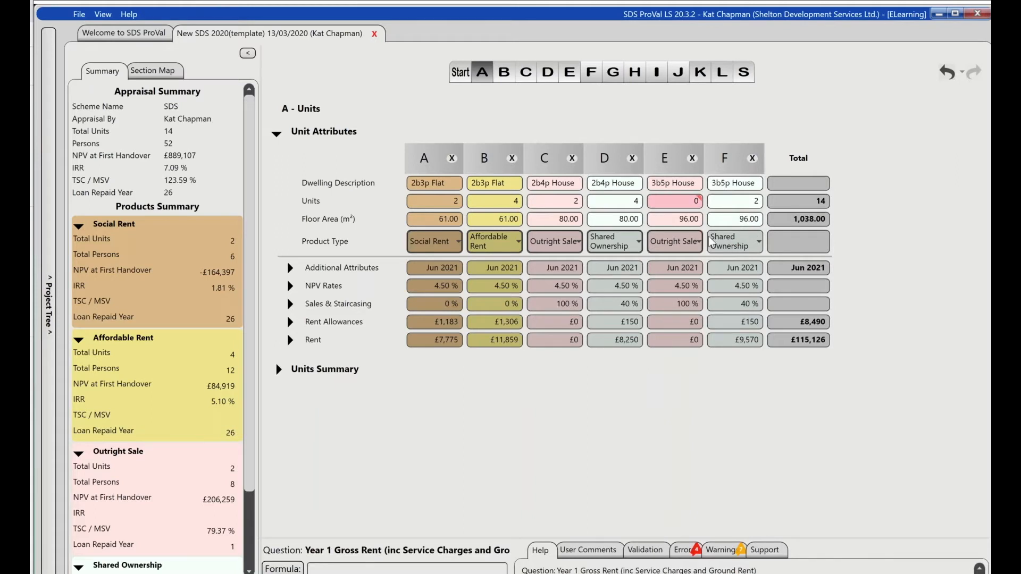
{"action": "left_click", "coordinate": [691, 158]}
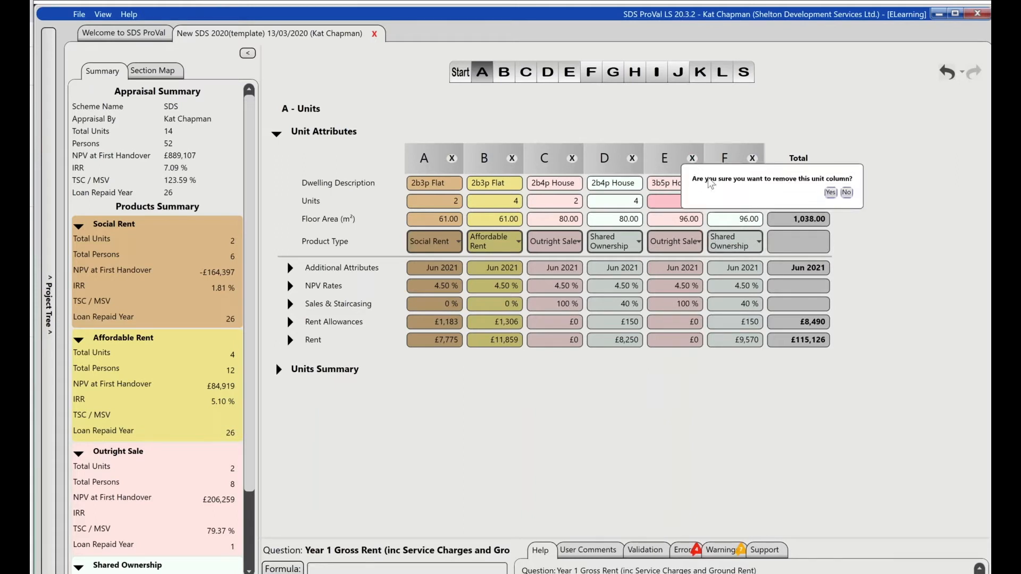
{"action": "left_click", "coordinate": [830, 193]}
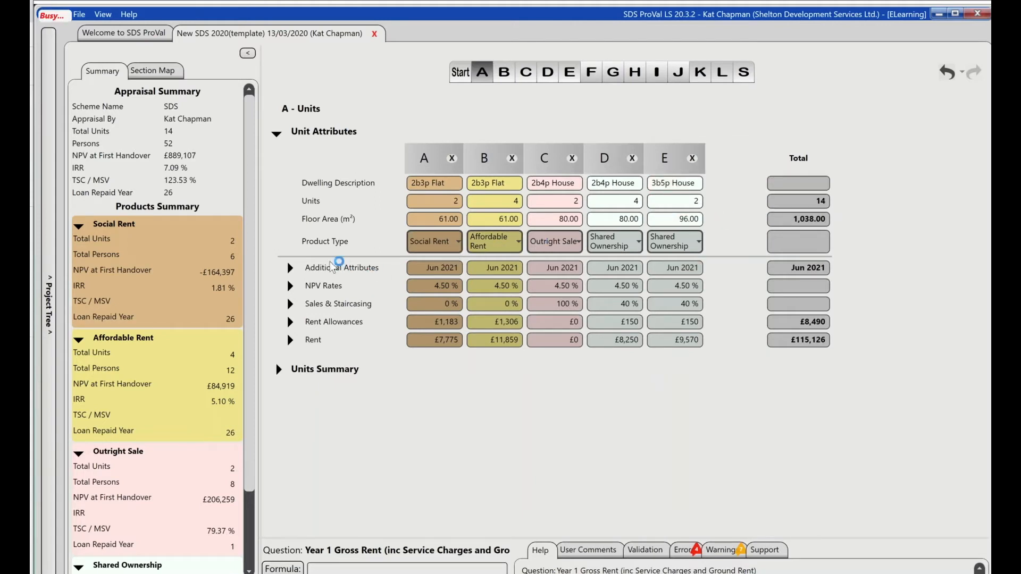
- Set the current market value of both 2b3p flat columns to £320,000 and review the remaining additional attributes
{"action": "left_click", "coordinate": [290, 267]}
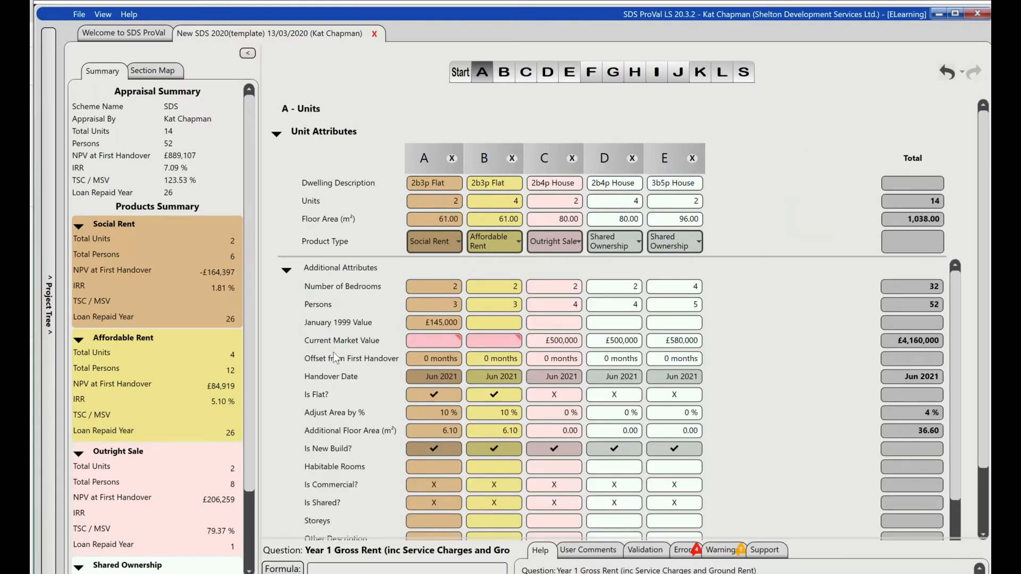
{"action": "mouse_move", "coordinate": [445, 343]}
{"action": "left_click", "coordinate": [485, 343]}
{"action": "type", "text": "320k"}
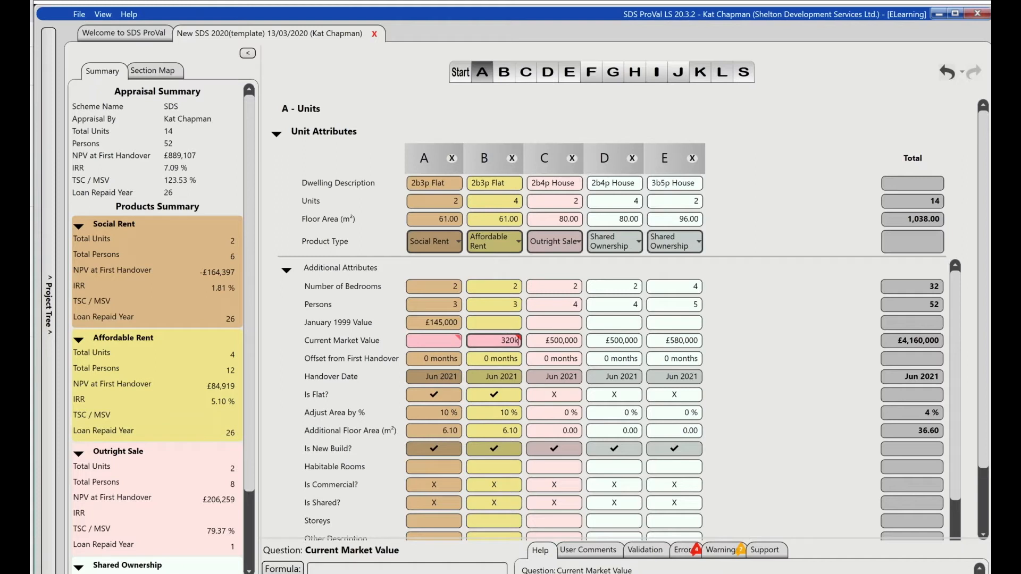
{"action": "key", "text": "Return"}
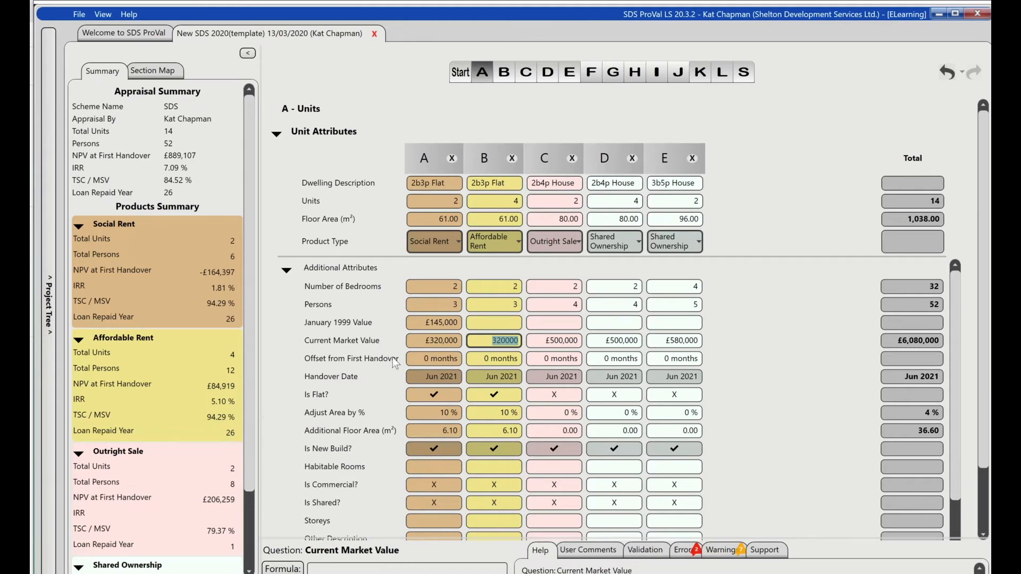
{"action": "scroll", "coordinate": [393, 358], "scroll_direction": "down", "scroll_amount": 3}
{"action": "scroll", "coordinate": [393, 363], "scroll_direction": "down", "scroll_amount": 3}
{"action": "scroll", "coordinate": [392, 363], "scroll_direction": "up", "scroll_amount": 4}
{"action": "scroll", "coordinate": [392, 364], "scroll_direction": "up", "scroll_amount": 2}
{"action": "left_click", "coordinate": [287, 270]}
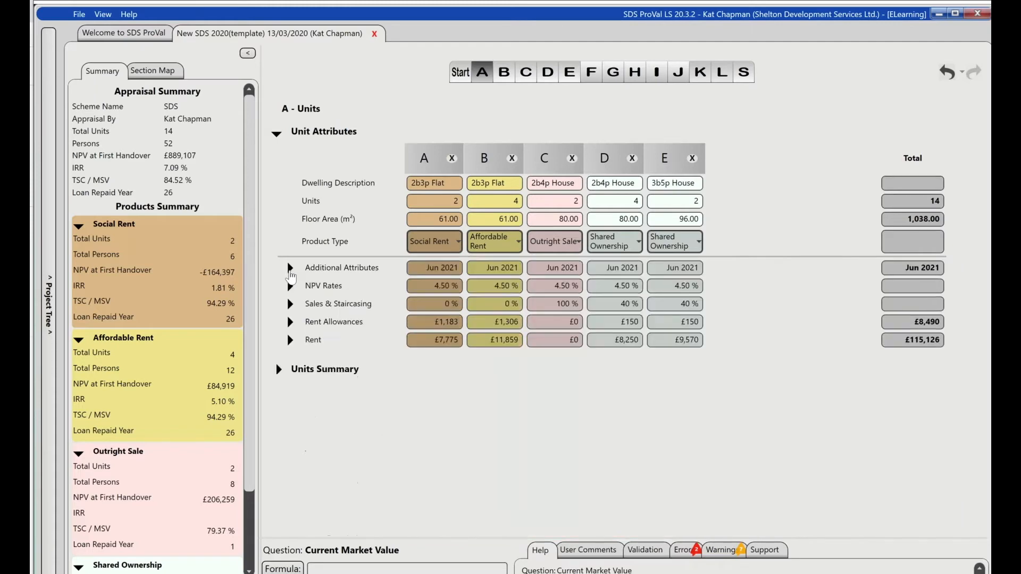
- Examine the sales and staircasing, rent allowances and rent details of the units, collapsing each group again
{"action": "left_click", "coordinate": [290, 305]}
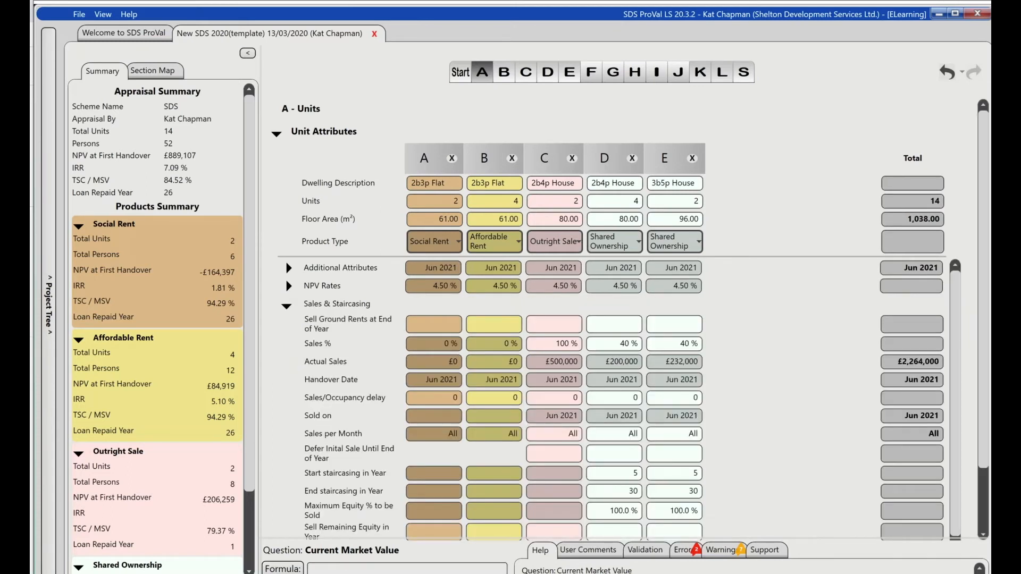
{"action": "left_click", "coordinate": [287, 306]}
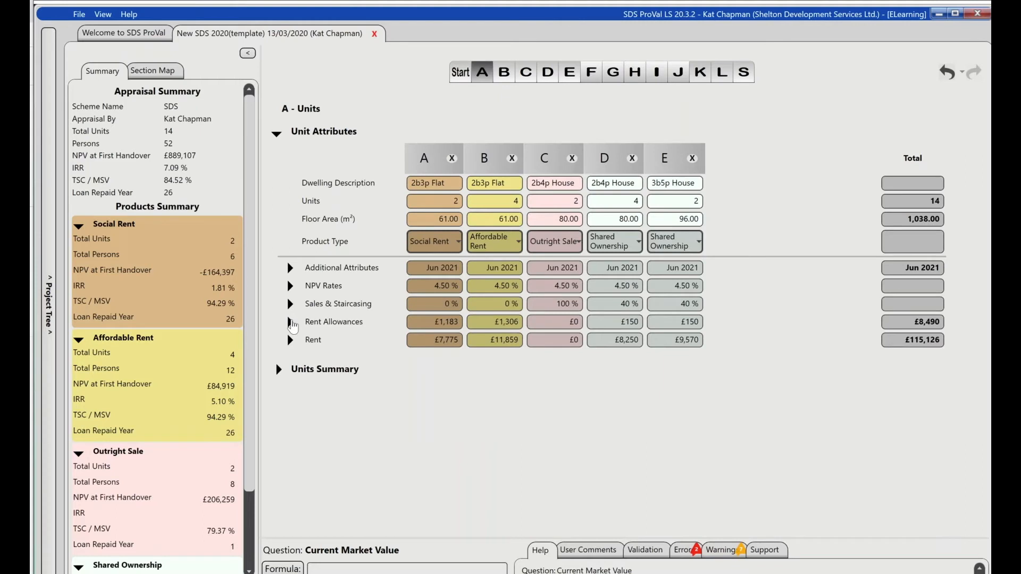
{"action": "left_click", "coordinate": [290, 322]}
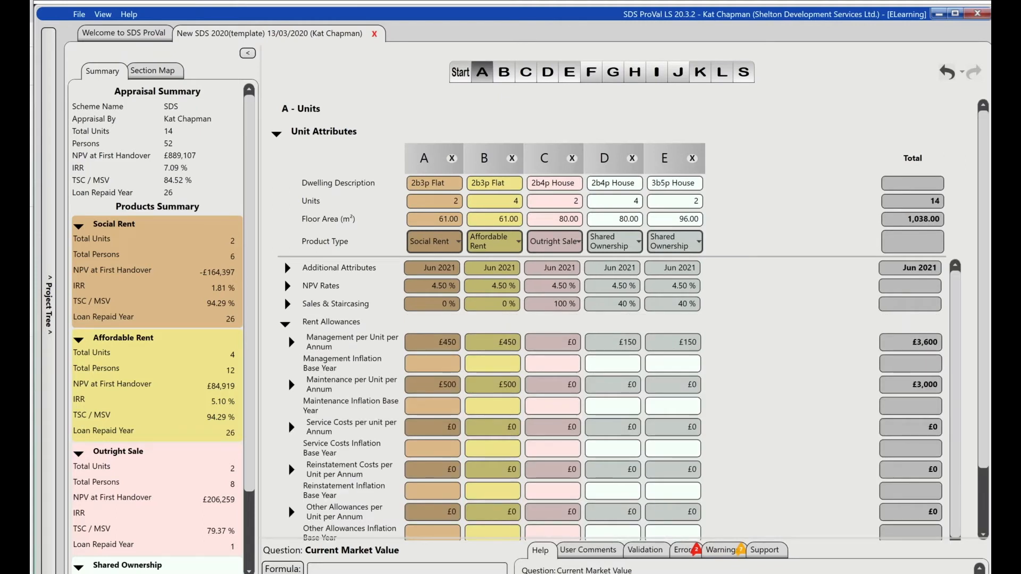
{"action": "left_click", "coordinate": [285, 324]}
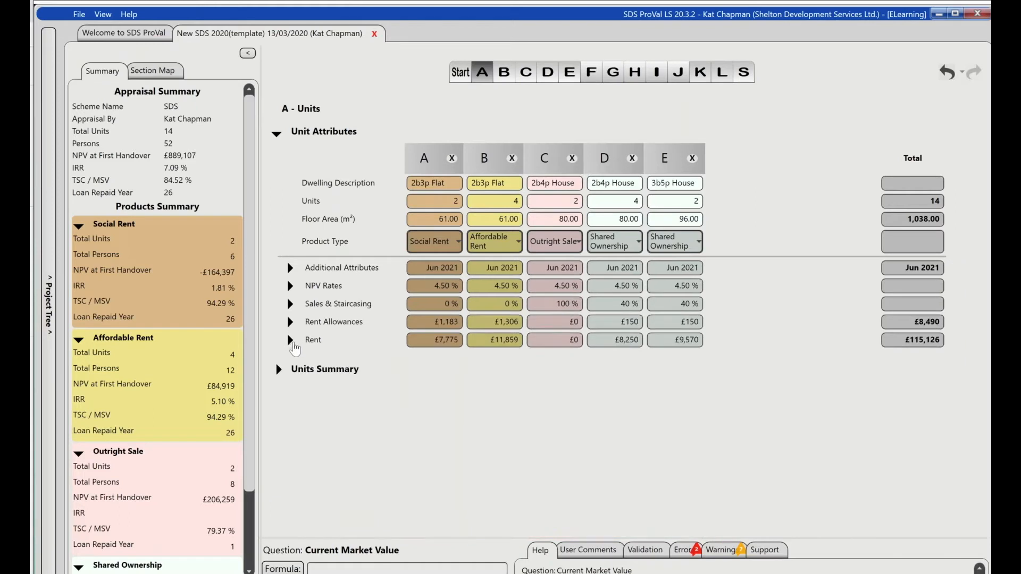
{"action": "left_click", "coordinate": [290, 341]}
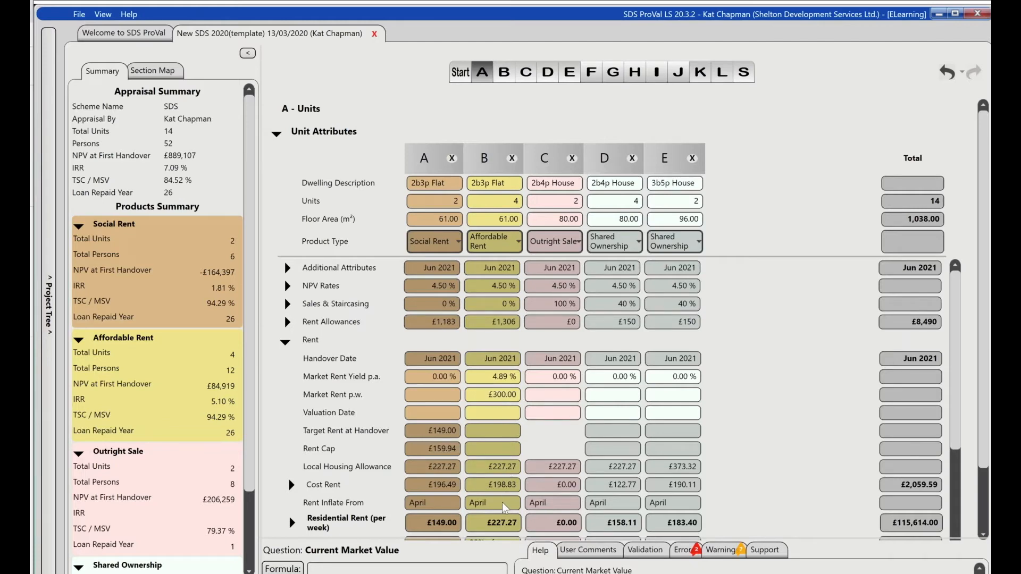
{"action": "scroll", "coordinate": [431, 481], "scroll_direction": "down", "scroll_amount": 2}
{"action": "mouse_move", "coordinate": [685, 478]}
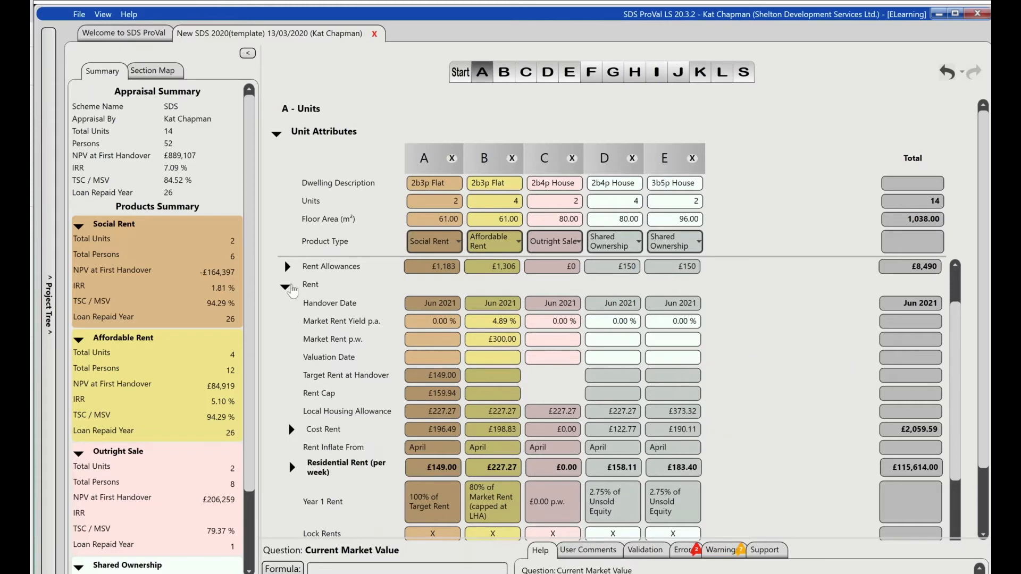
{"action": "left_click", "coordinate": [287, 287]}
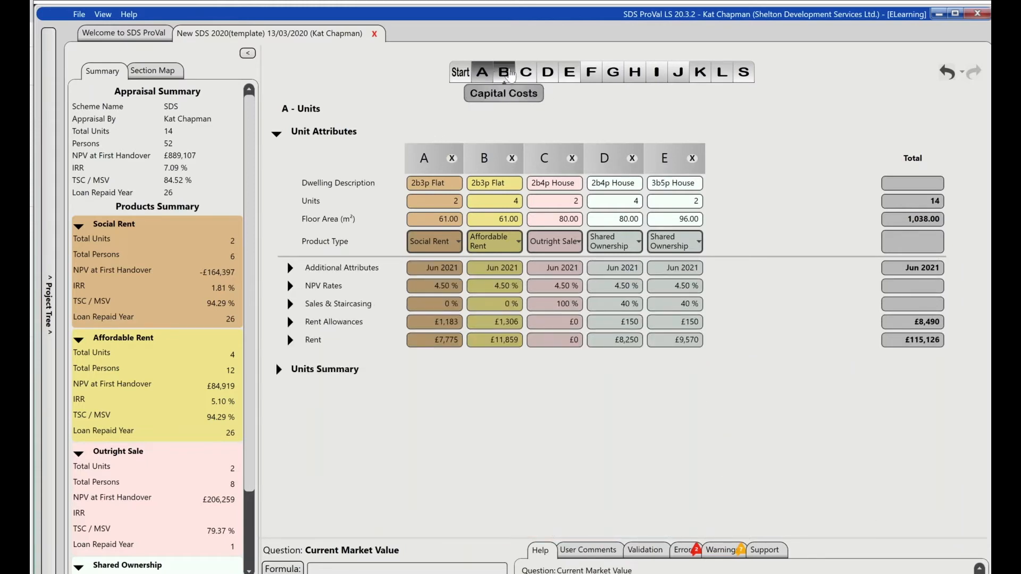
- In section B, look over the acquisition costs and enter a demolition lump sum of 50000 under Works
{"action": "left_click", "coordinate": [504, 72]}
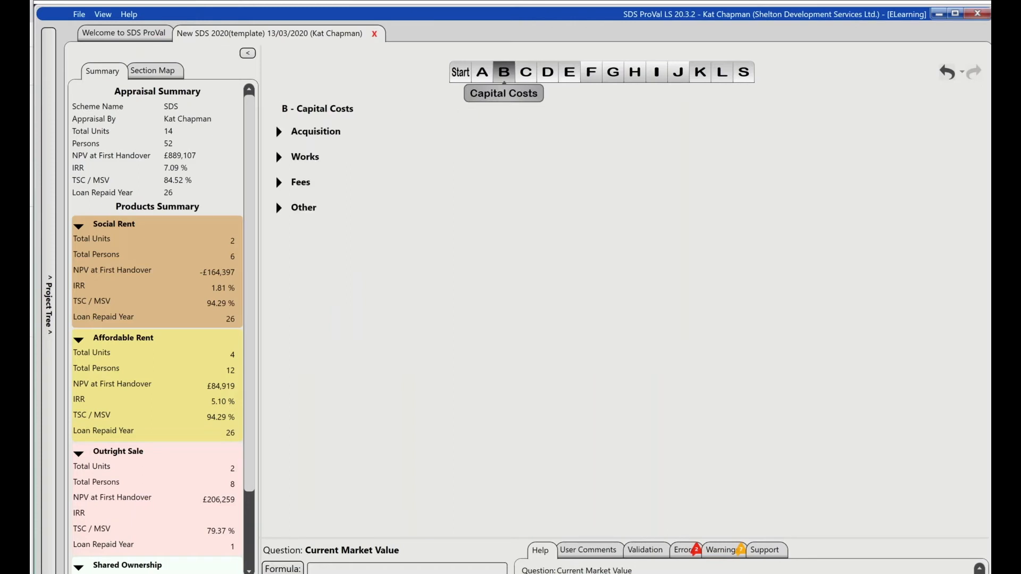
{"action": "left_click", "coordinate": [279, 133]}
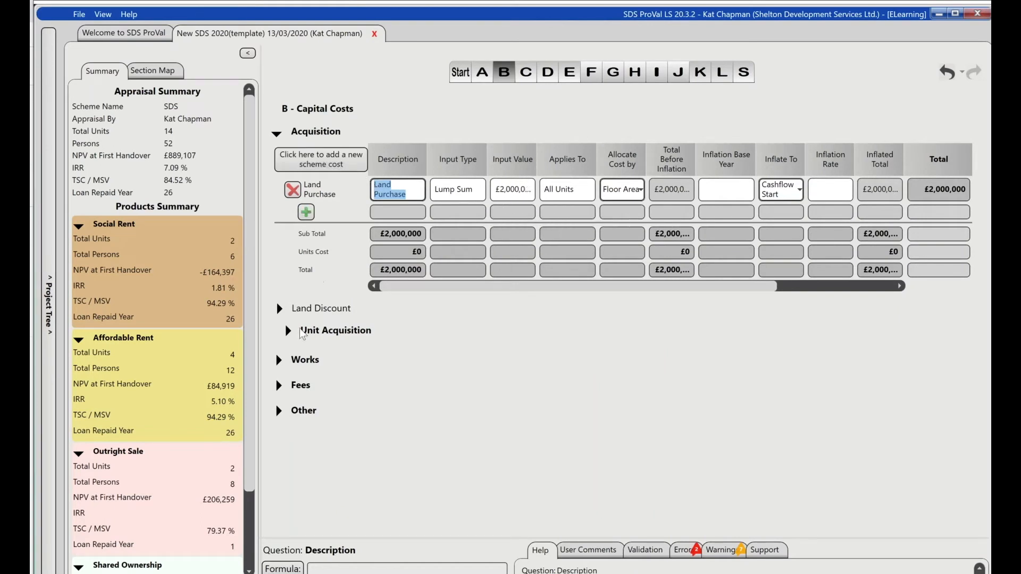
{"action": "left_click", "coordinate": [278, 359]}
{"action": "left_click", "coordinate": [277, 132]}
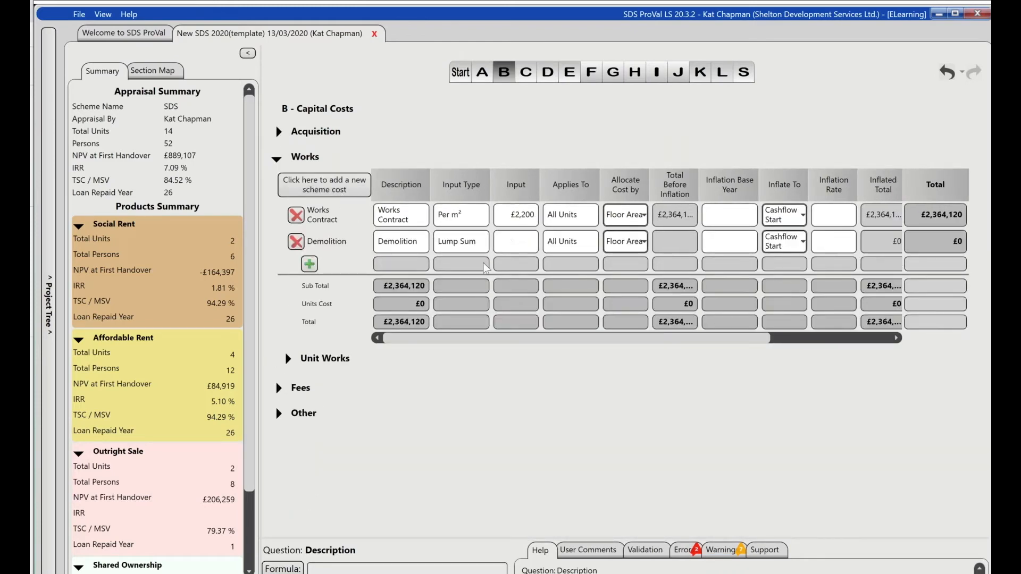
{"action": "left_click", "coordinate": [513, 248]}
{"action": "type", "text": "50000"}
{"action": "key", "text": "ctrl+a"}
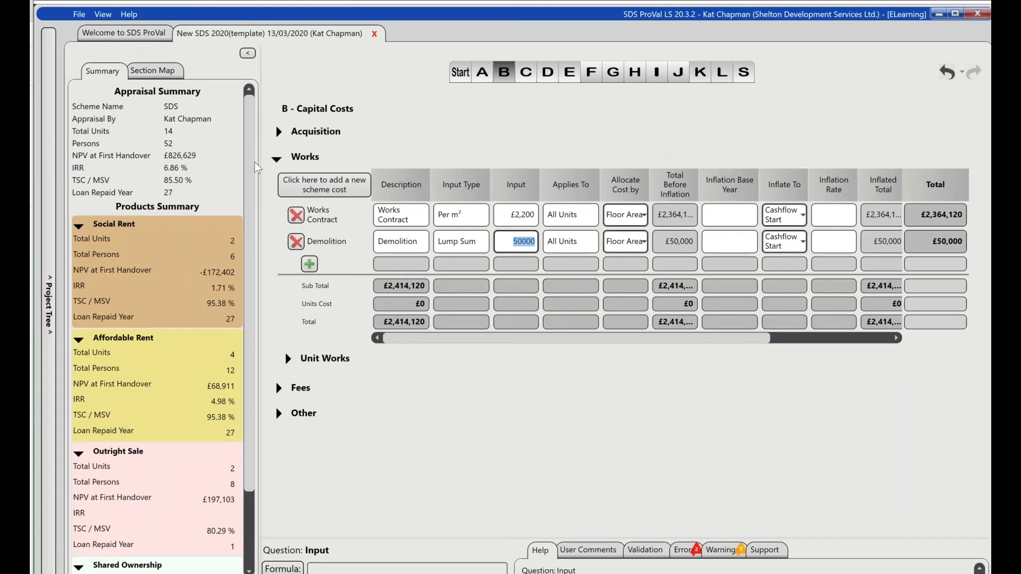
- Examine the scheme-level fee lines of the capital costs and return the fees analysis to Assumption
{"action": "left_click", "coordinate": [276, 158]}
{"action": "left_click", "coordinate": [279, 183]}
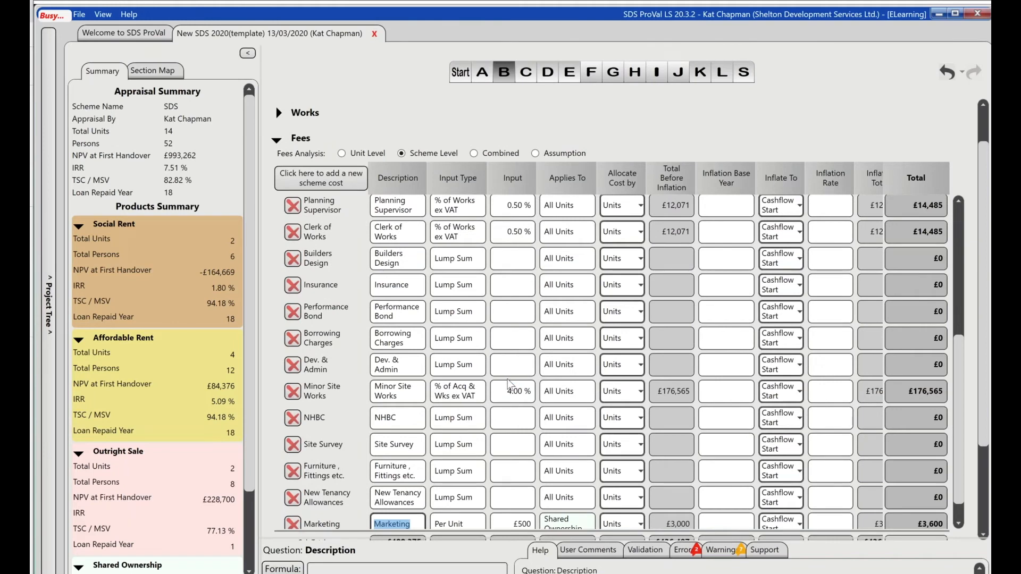
{"action": "scroll", "coordinate": [510, 384], "scroll_direction": "up", "scroll_amount": 2}
{"action": "scroll", "coordinate": [624, 362], "scroll_direction": "up", "scroll_amount": 6}
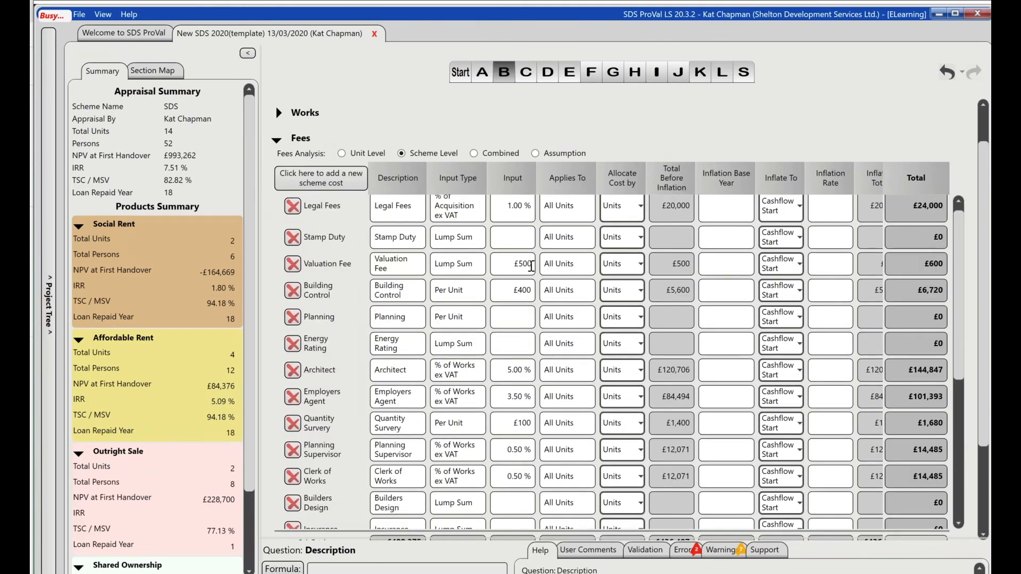
{"action": "scroll", "coordinate": [531, 266], "scroll_direction": "up", "scroll_amount": 1}
{"action": "scroll", "coordinate": [525, 268], "scroll_direction": "up", "scroll_amount": 1}
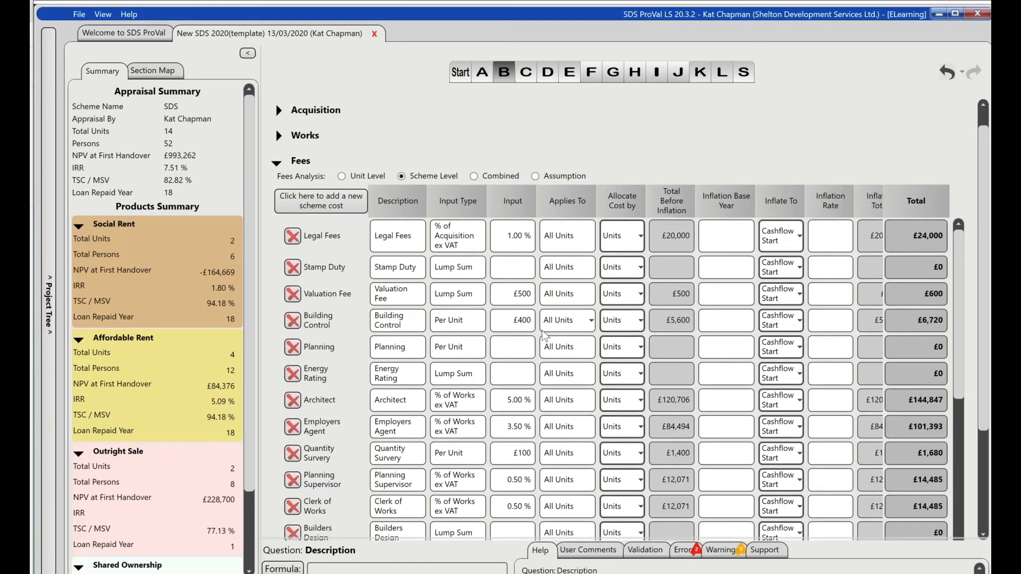
{"action": "scroll", "coordinate": [537, 356], "scroll_direction": "down", "scroll_amount": 6}
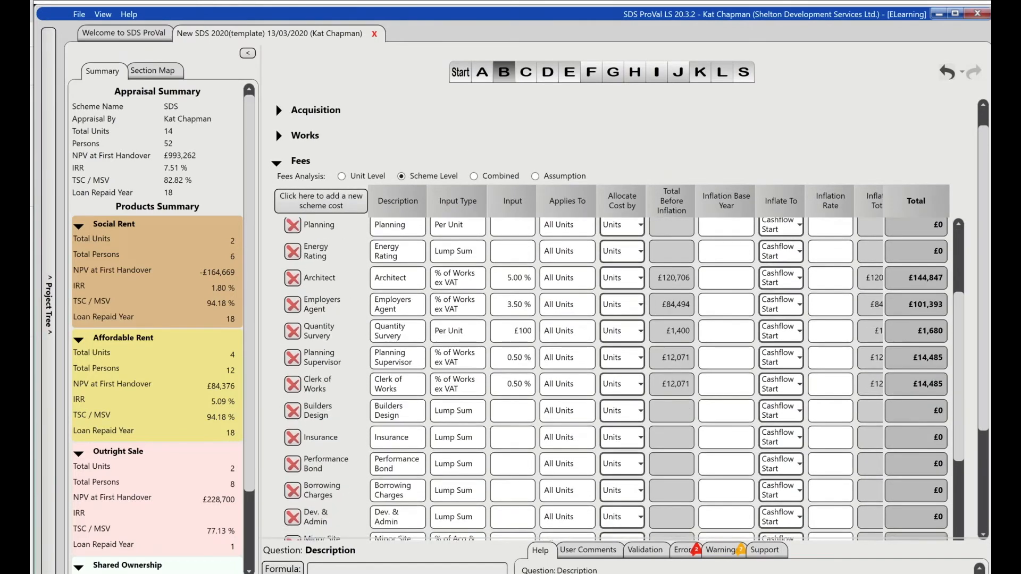
{"action": "scroll", "coordinate": [527, 376], "scroll_direction": "down", "scroll_amount": 5}
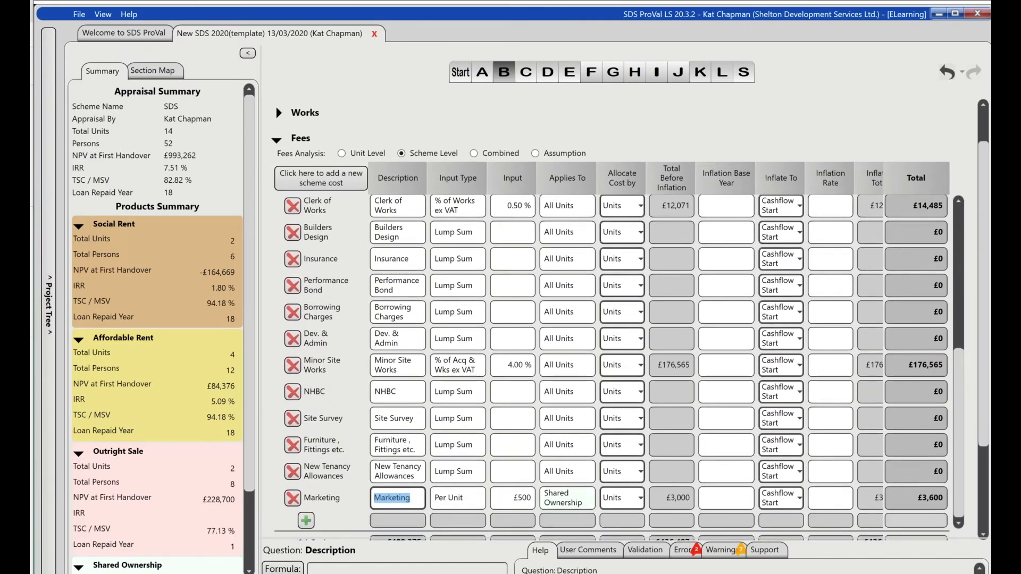
{"action": "scroll", "coordinate": [537, 345], "scroll_direction": "down", "scroll_amount": 3}
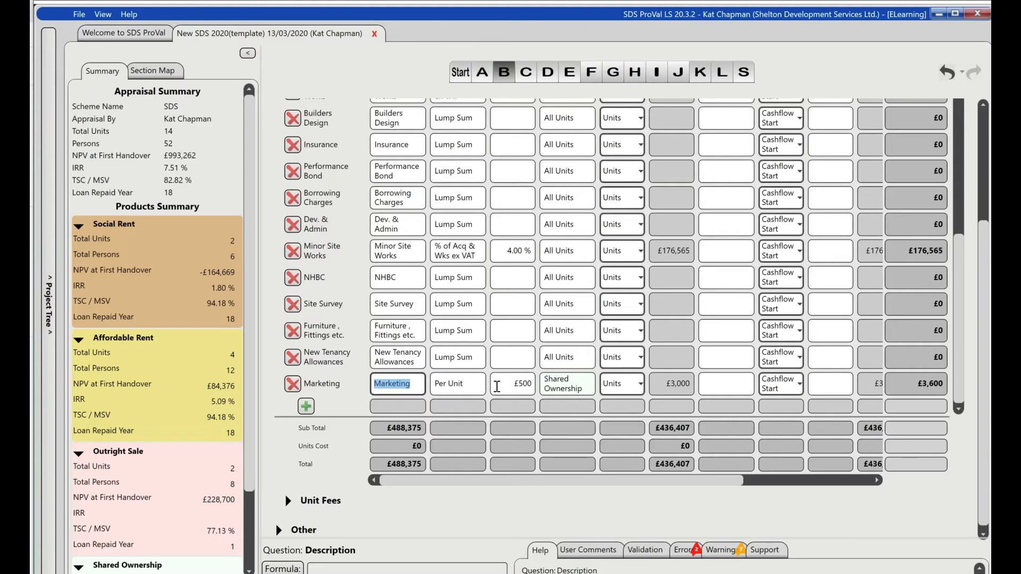
{"action": "scroll", "coordinate": [497, 387], "scroll_direction": "up", "scroll_amount": 5}
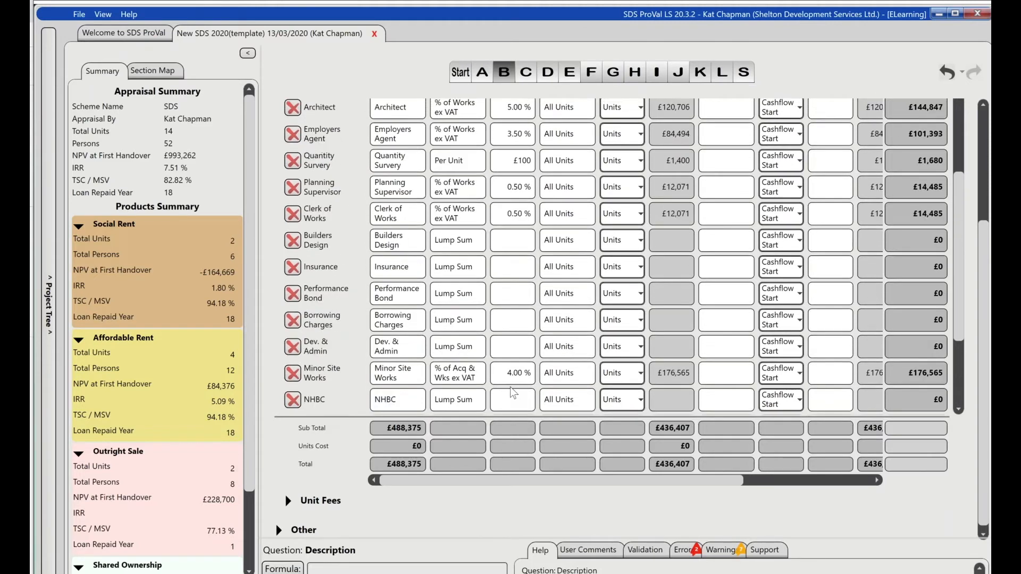
{"action": "scroll", "coordinate": [513, 394], "scroll_direction": "up", "scroll_amount": 5}
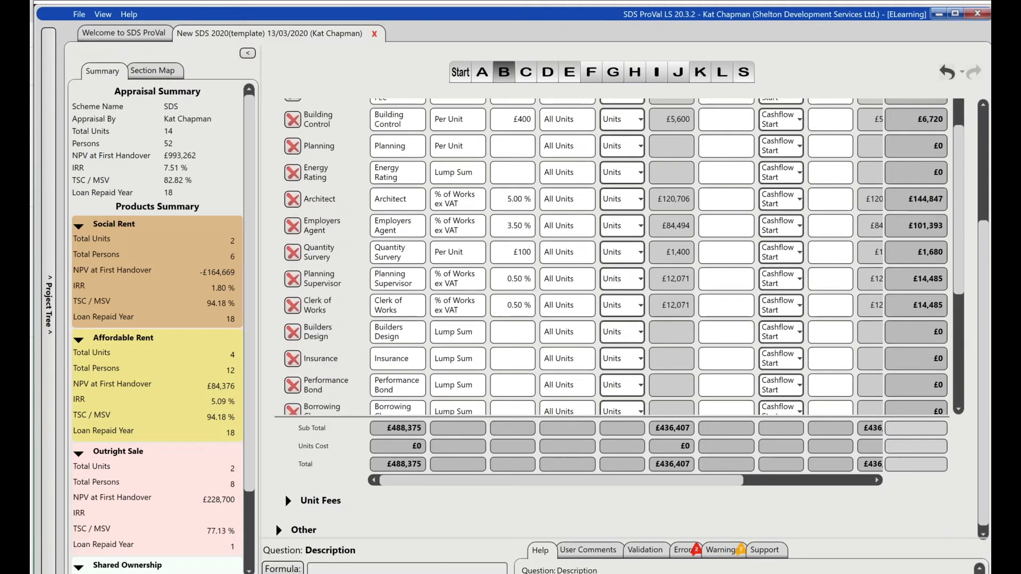
{"action": "scroll", "coordinate": [537, 152], "scroll_direction": "up", "scroll_amount": 8}
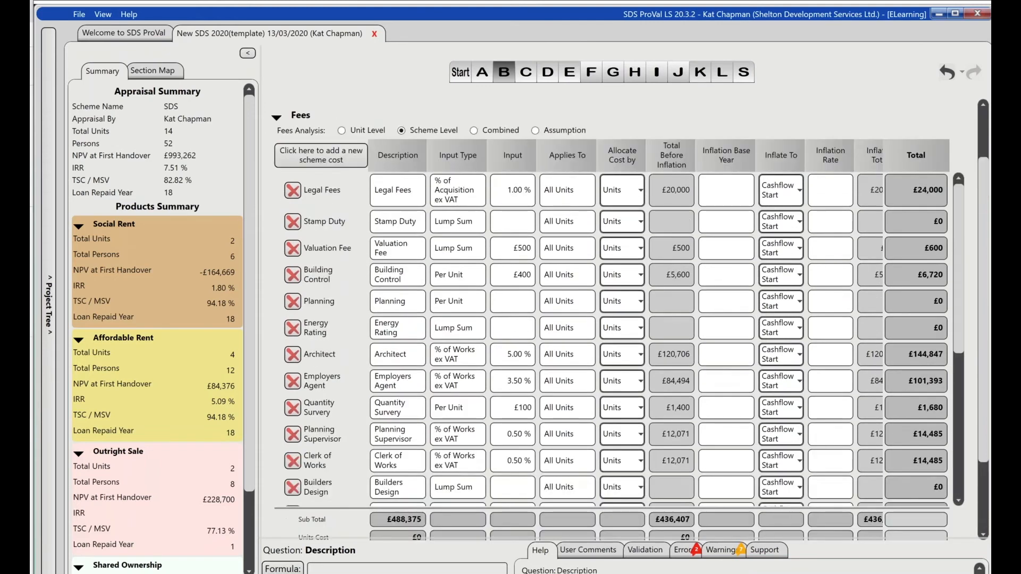
{"action": "left_click", "coordinate": [536, 153]}
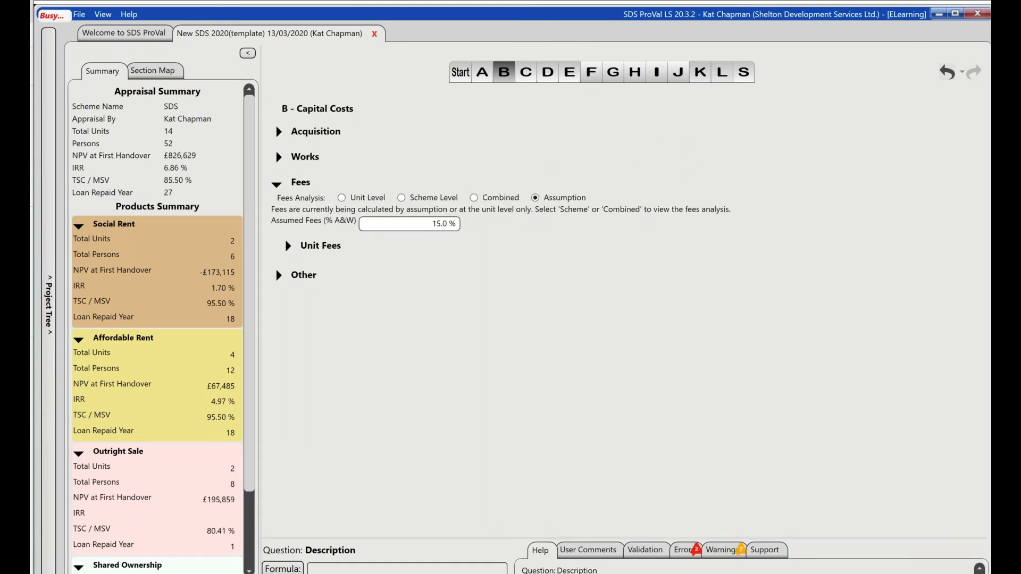
- Review the contingency among the other capital costs and the per-unit subsidy in section C
{"action": "left_click", "coordinate": [301, 275]}
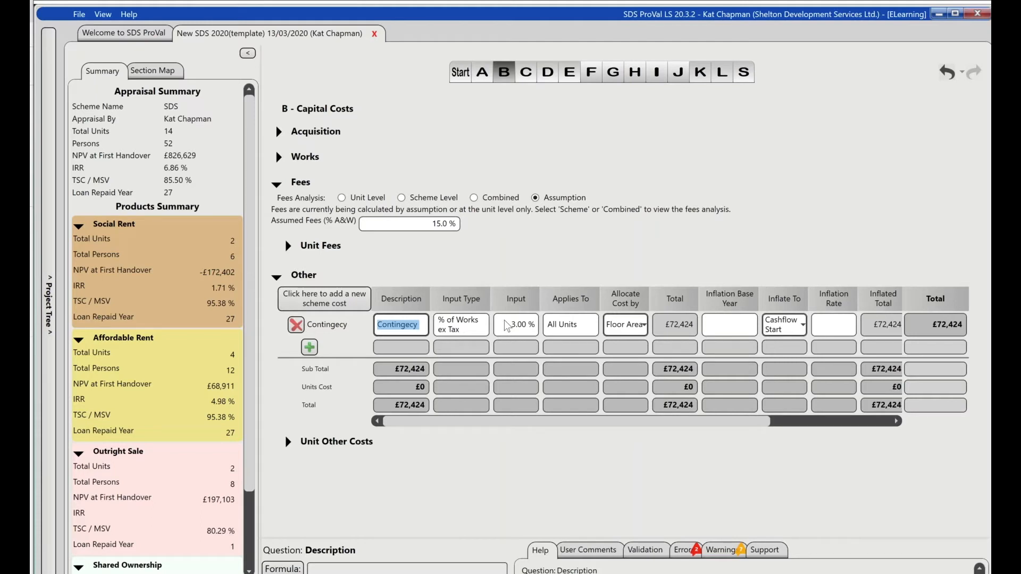
{"action": "left_click", "coordinate": [528, 82]}
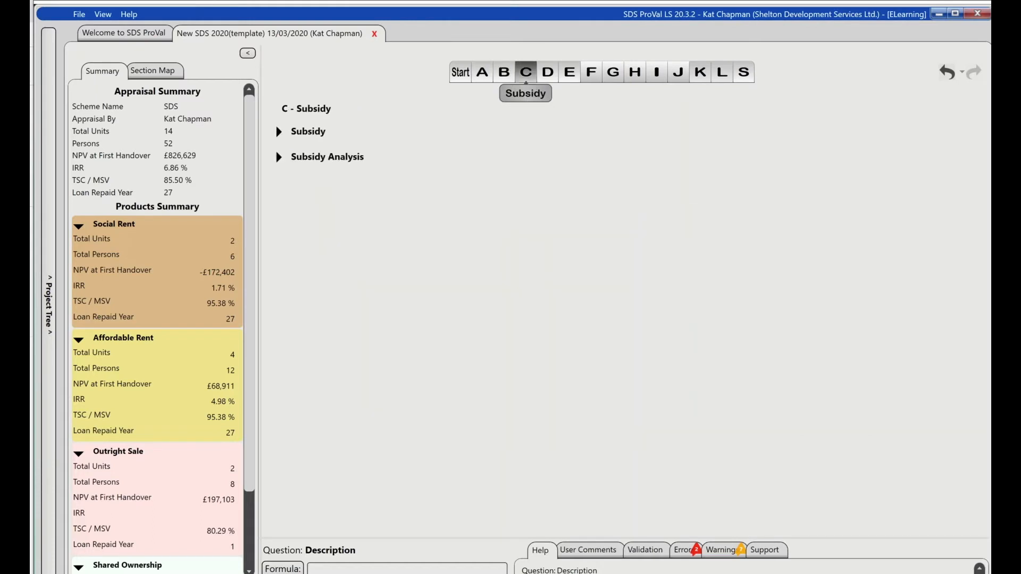
{"action": "left_click", "coordinate": [277, 133]}
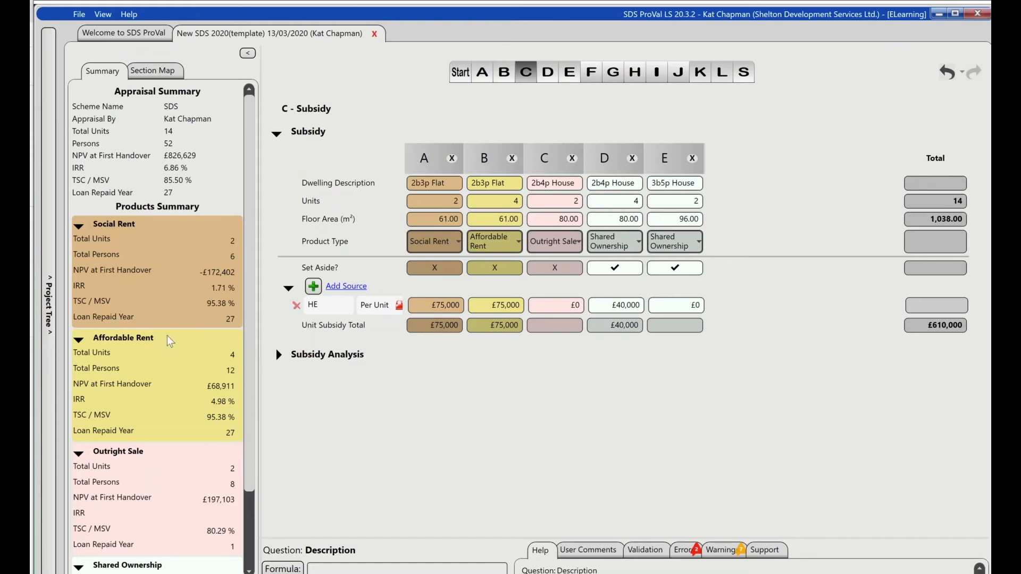
- Check the unfiled new appraisal in the project tree, then save its changes while keeping the appraisal open
{"action": "left_click", "coordinate": [51, 321]}
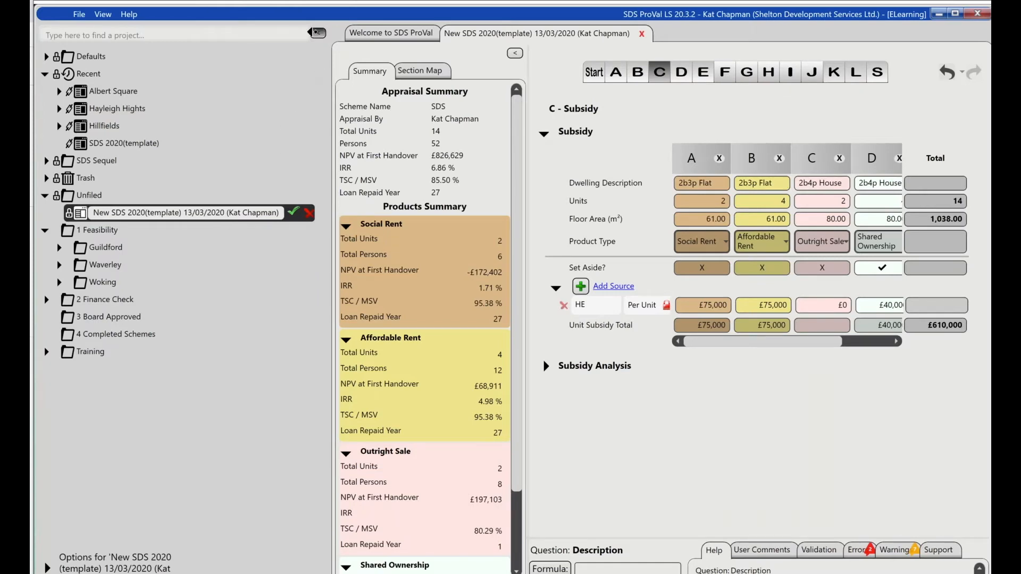
{"action": "left_click", "coordinate": [317, 33]}
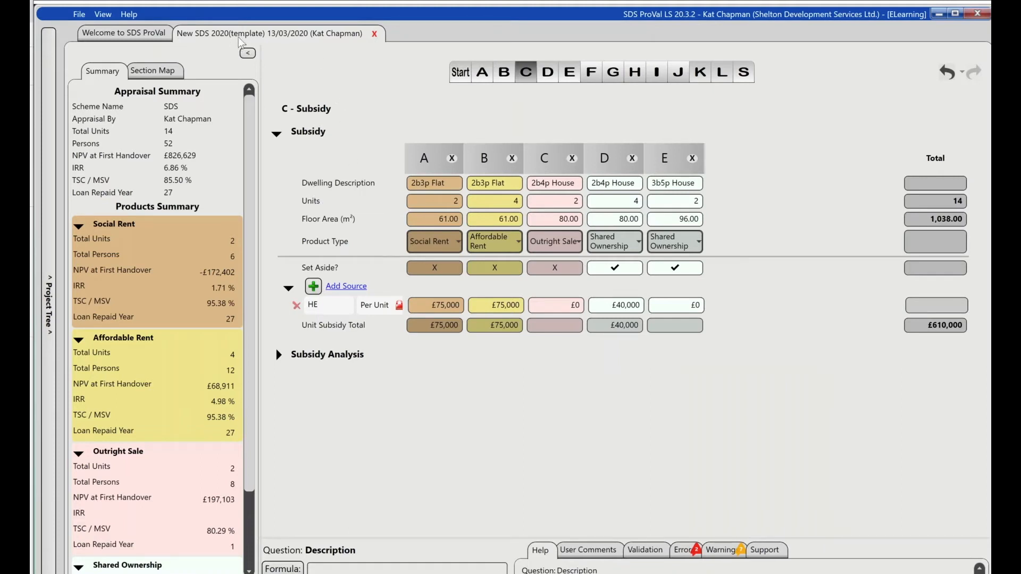
{"action": "left_click", "coordinate": [375, 33]}
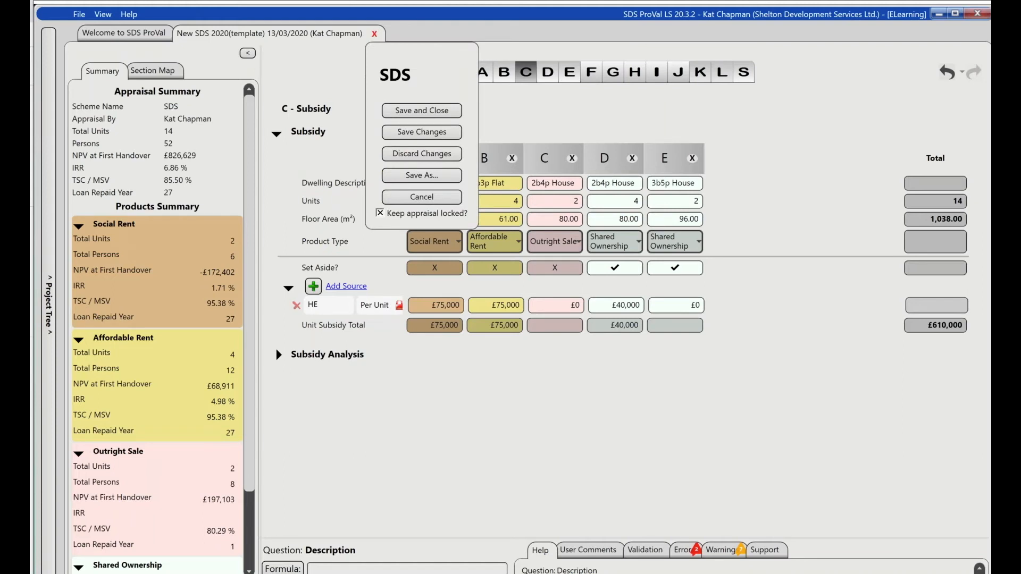
{"action": "left_click", "coordinate": [432, 138]}
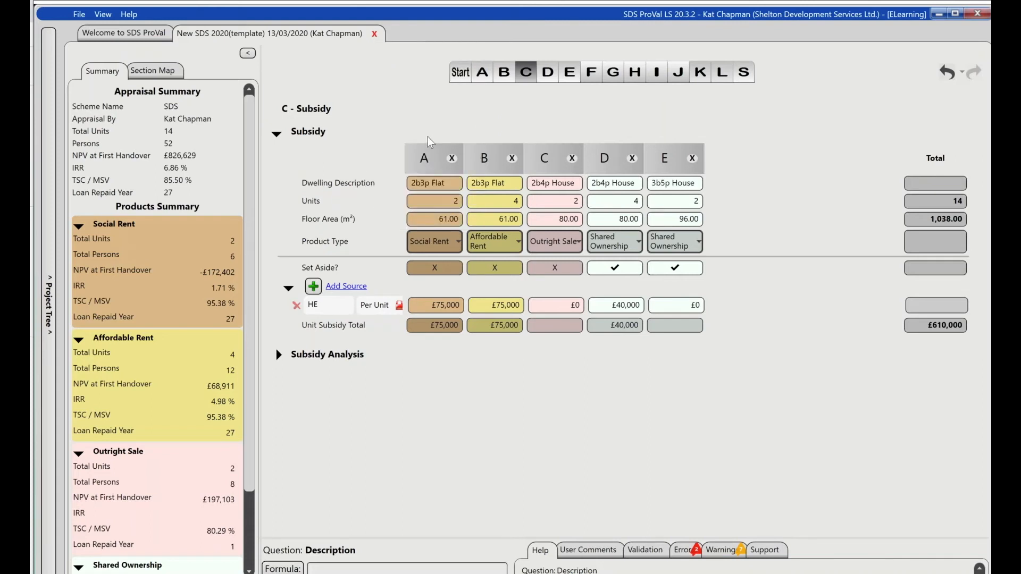
- Save and close the open appraisal, with the option to keep it locked left on
{"action": "left_click", "coordinate": [374, 34]}
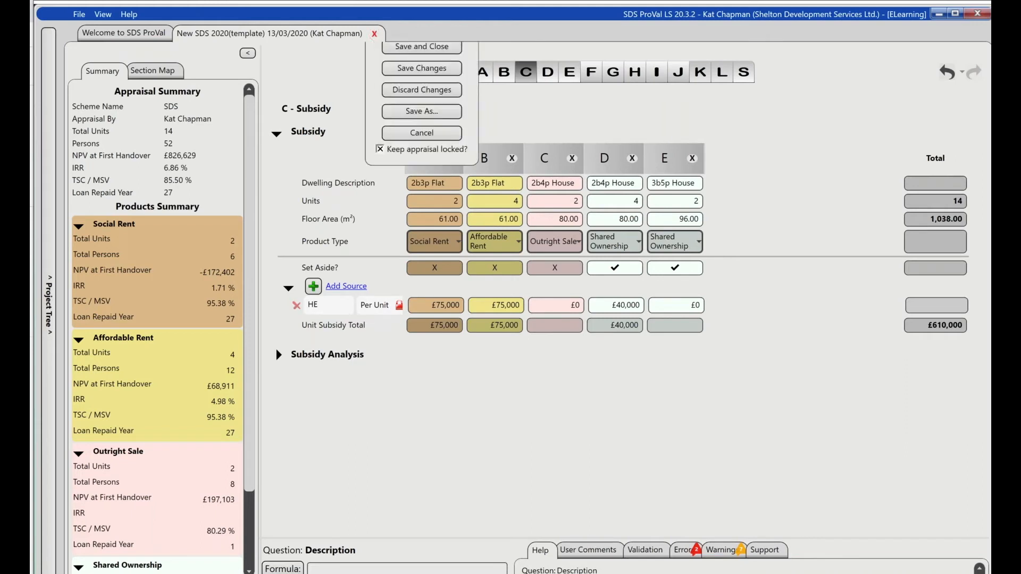
{"action": "left_click", "coordinate": [416, 160]}
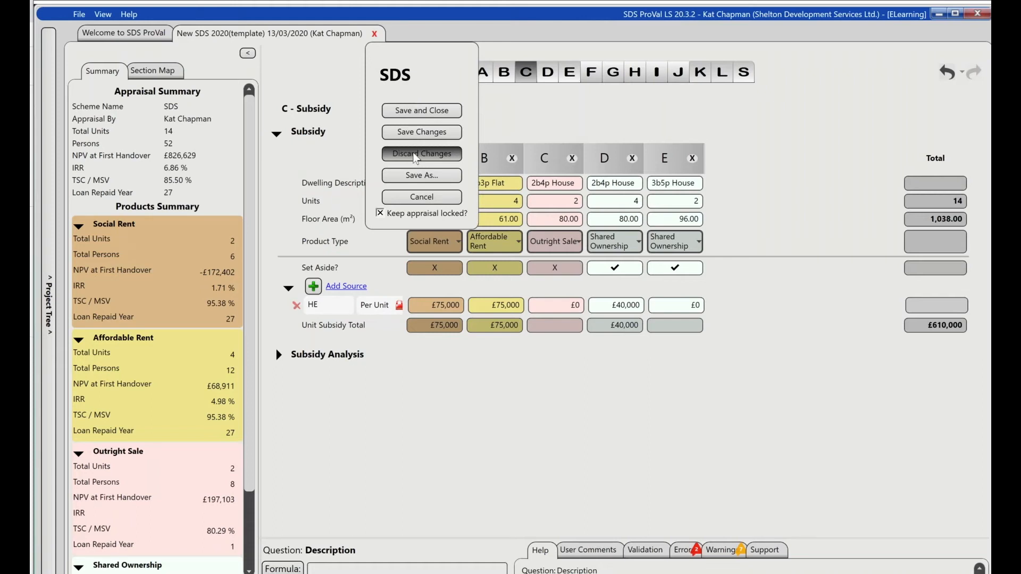
{"action": "left_click", "coordinate": [413, 113]}
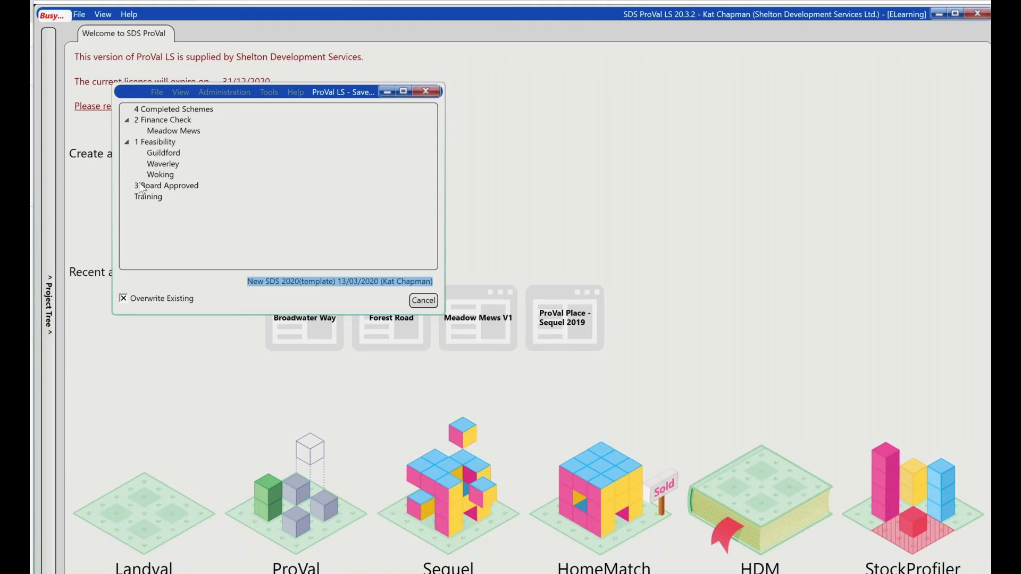
- File the appraisal in the Waverley folder under 1 Feasibility and save it with the name Cranleigh Mews
{"action": "left_click", "coordinate": [170, 166]}
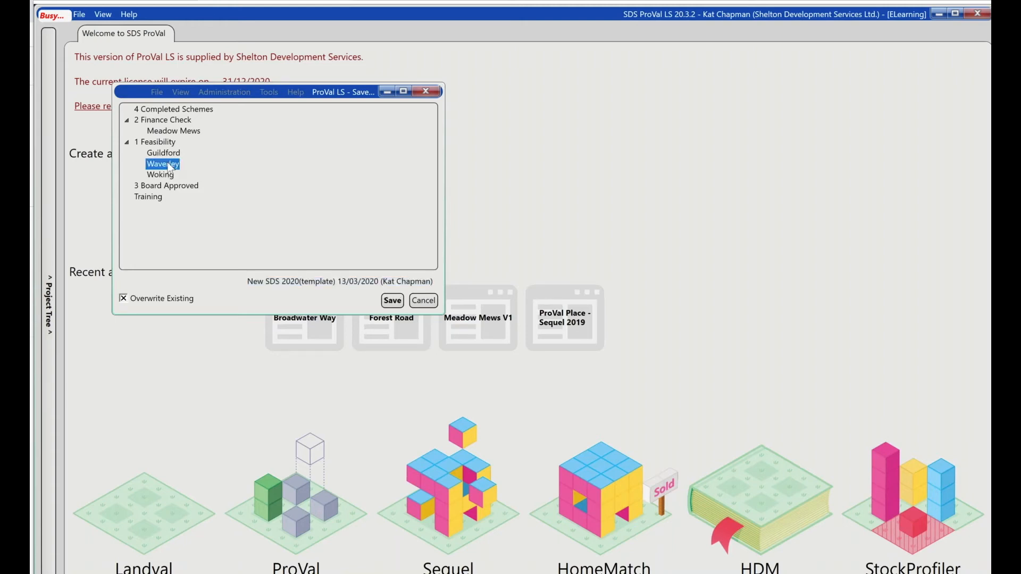
{"action": "left_click", "coordinate": [247, 281]}
{"action": "left_click", "coordinate": [247, 281]}
{"action": "left_click_drag", "start_coordinate": [248, 280], "coordinate": [460, 286]}
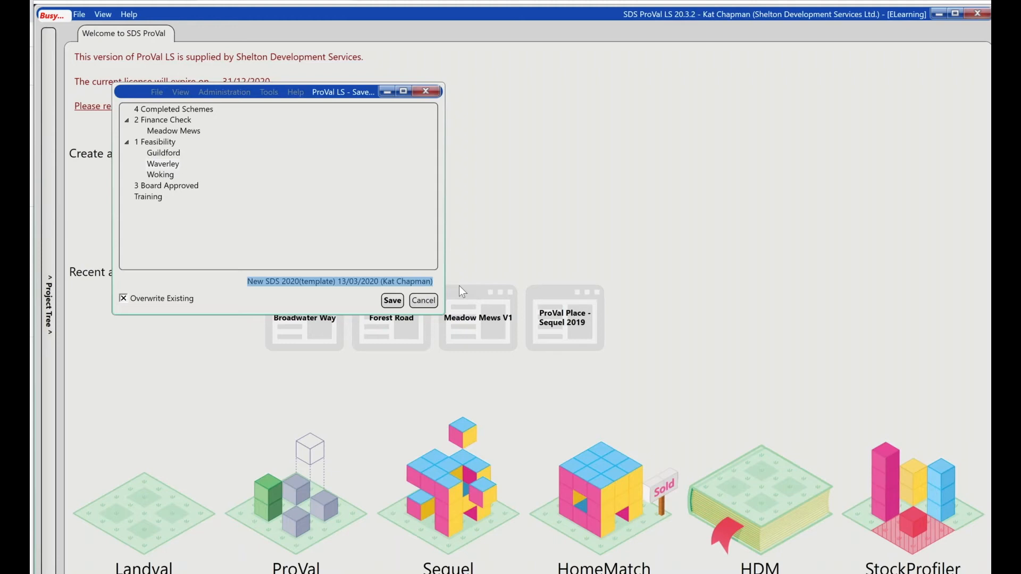
{"action": "type", "text": "Cranleigh Mews"}
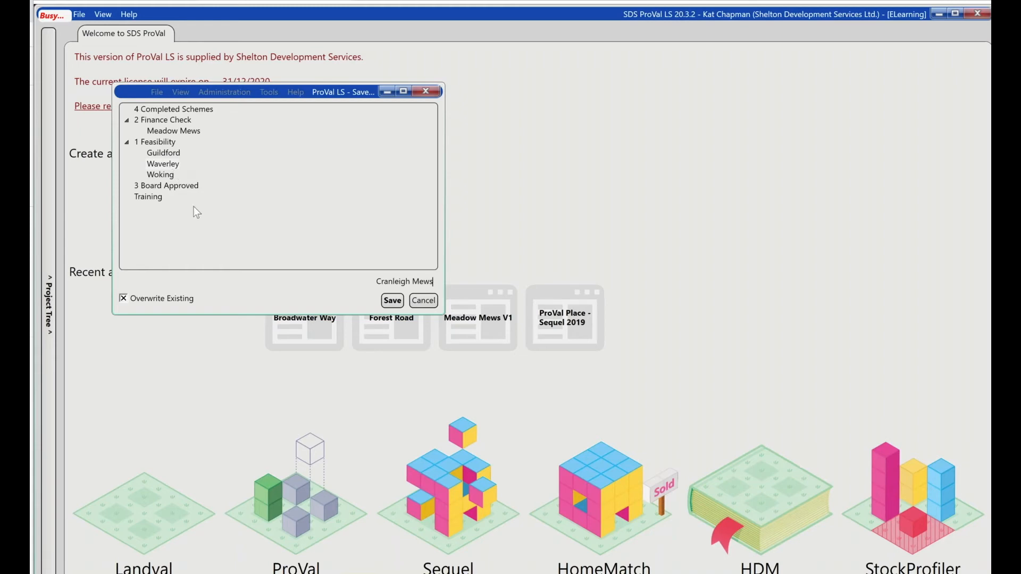
{"action": "left_click", "coordinate": [391, 301]}
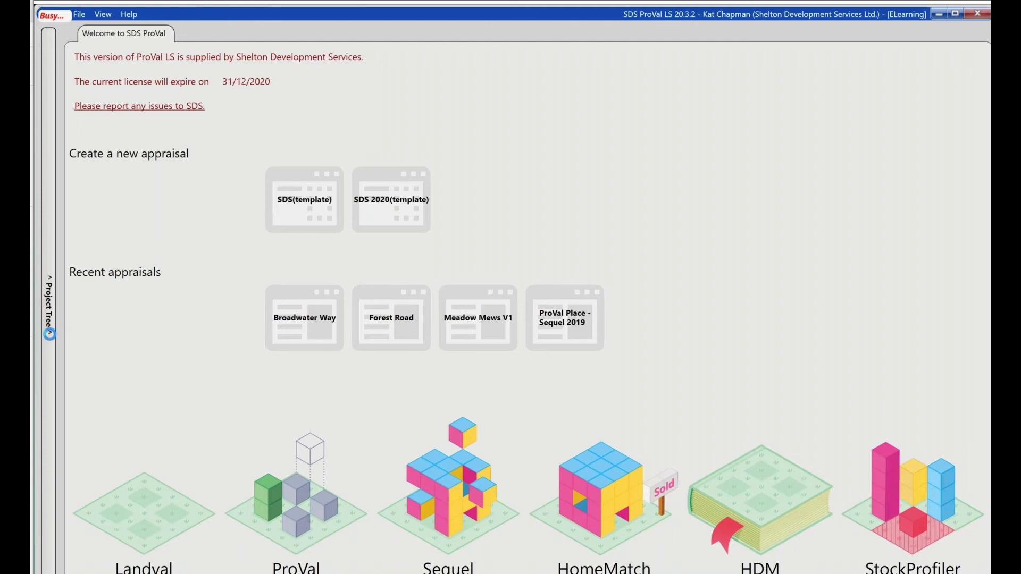
- Locate Cranleigh Mews in the Waverley folder of the project tree and look over the actions available for it
{"action": "left_click", "coordinate": [49, 330]}
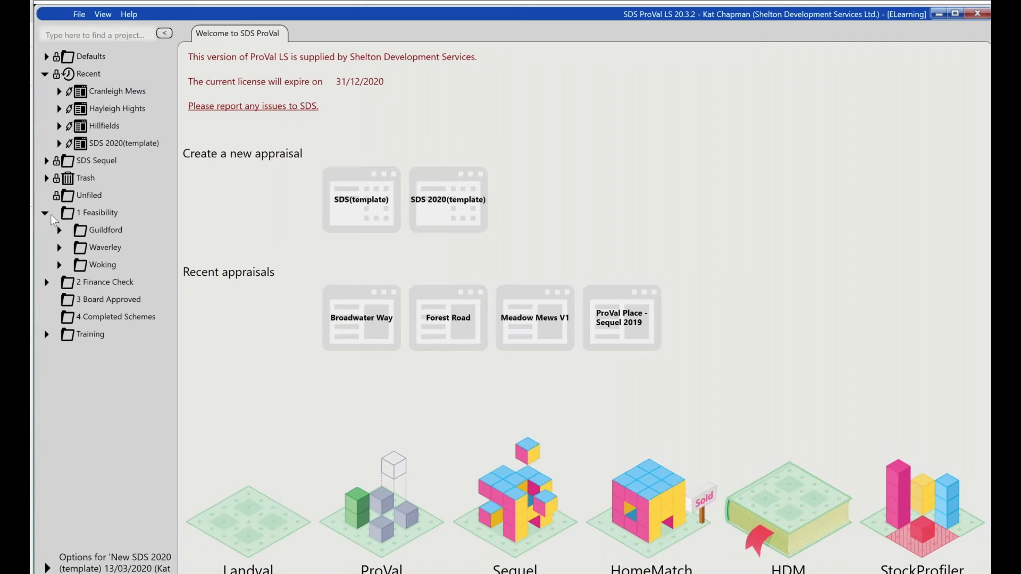
{"action": "left_click", "coordinate": [59, 247]}
{"action": "left_click", "coordinate": [132, 299]}
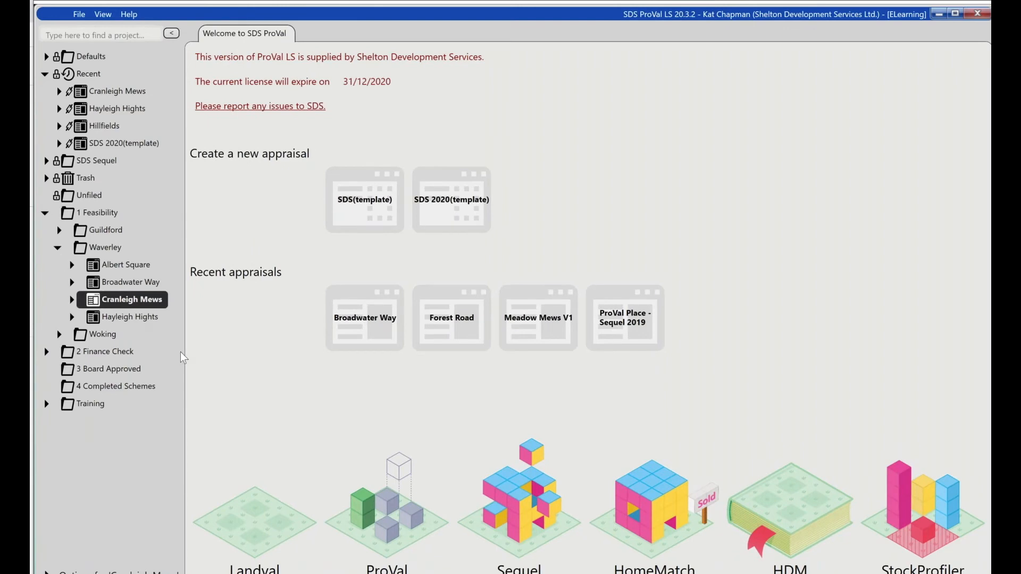
{"action": "right_click", "coordinate": [137, 308]}
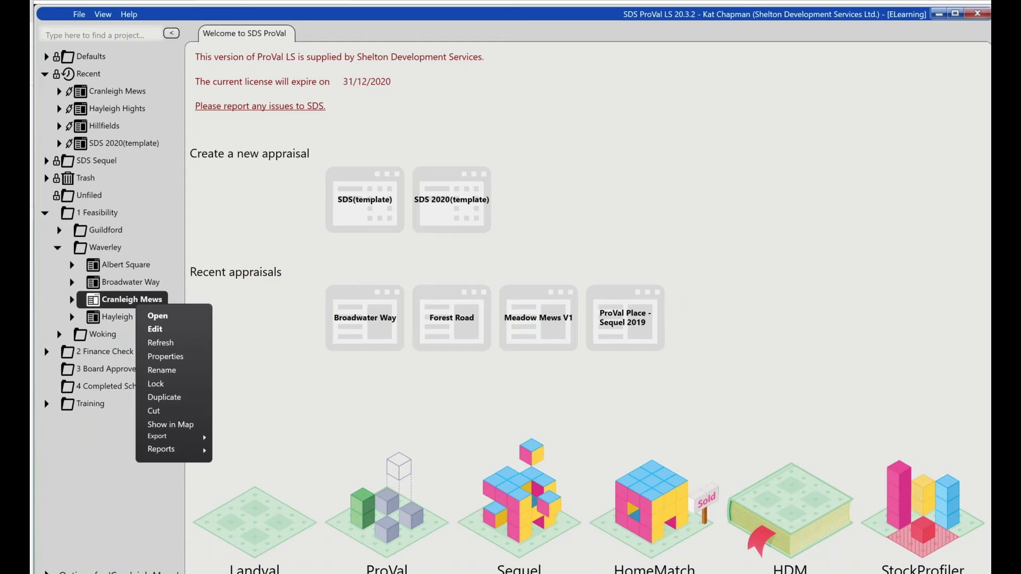
{"action": "left_click", "coordinate": [985, 44]}
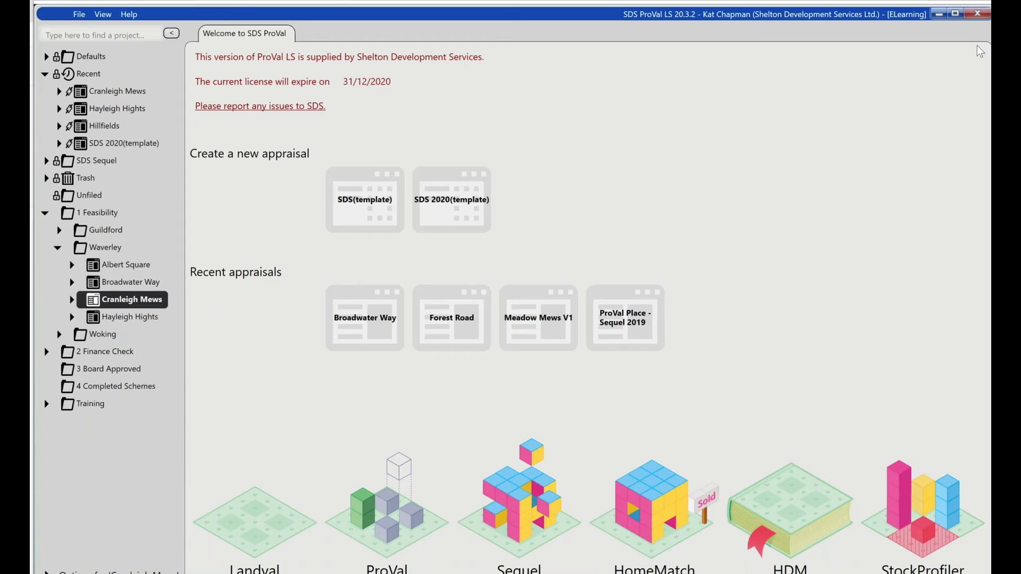
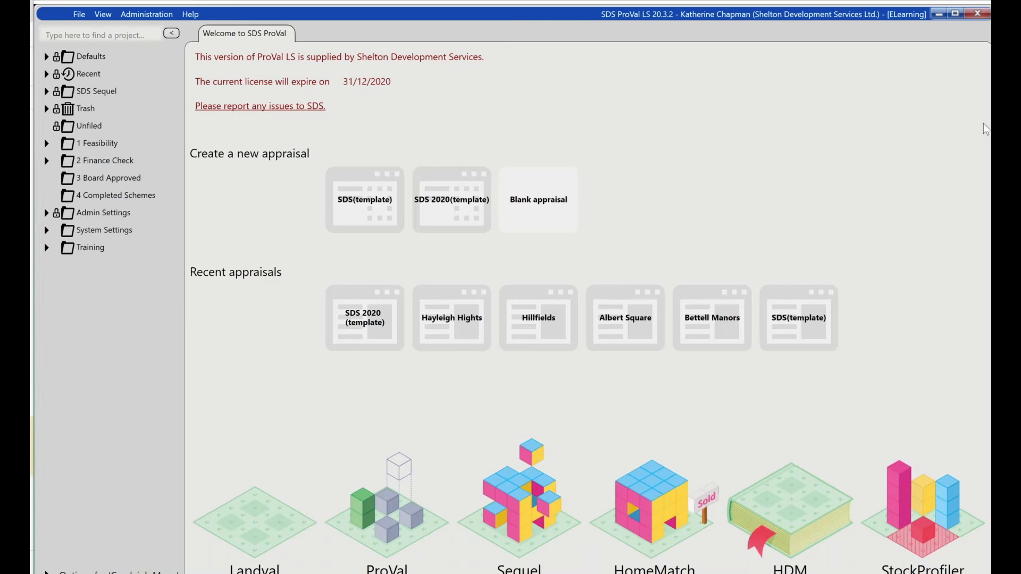
- Expand the appraisal templates and unit types under Defaults, and open SDS(template) for editing
{"action": "left_click", "coordinate": [46, 57]}
{"action": "left_click", "coordinate": [59, 74]}
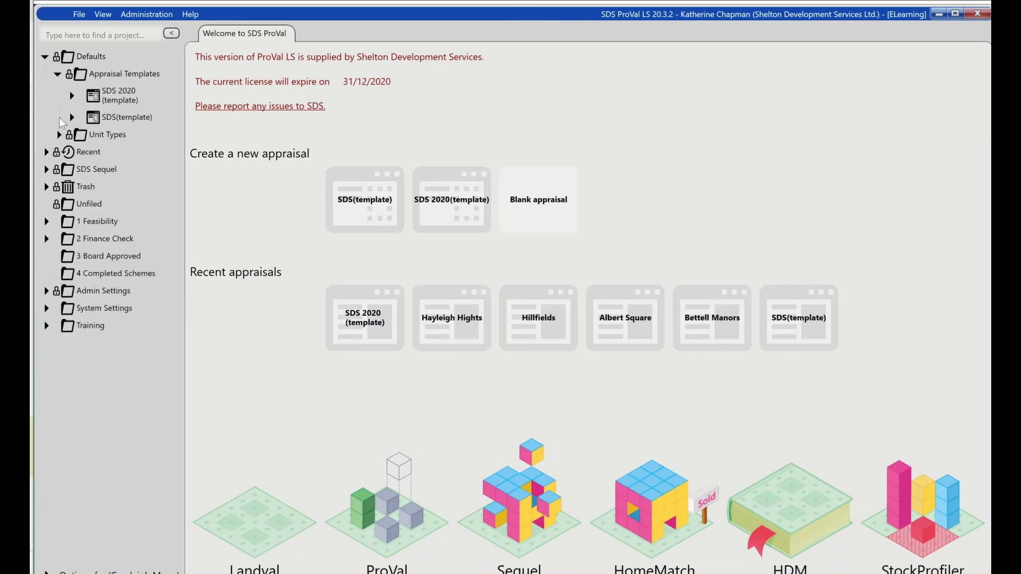
{"action": "left_click", "coordinate": [59, 134]}
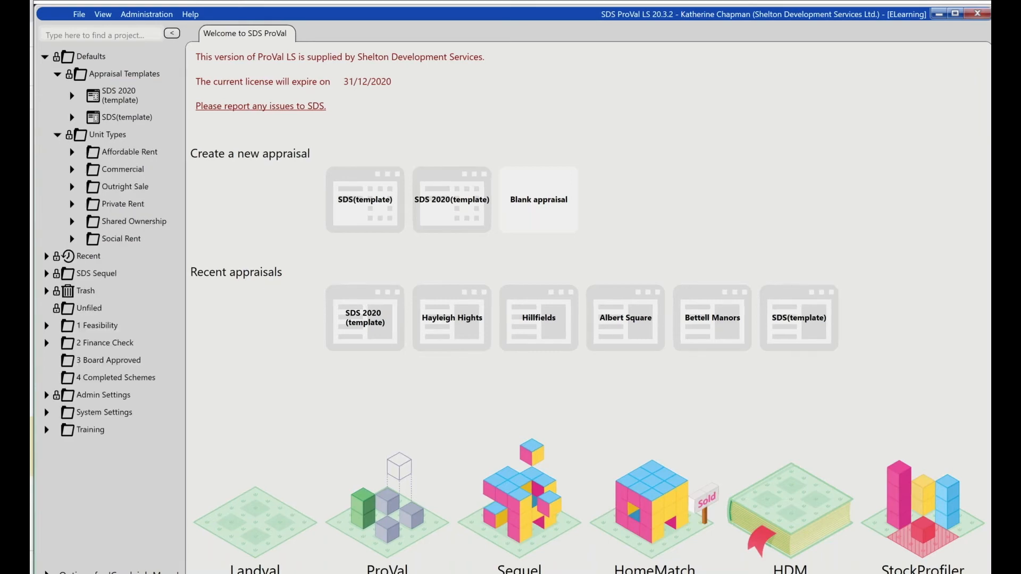
{"action": "left_click", "coordinate": [98, 119]}
{"action": "right_click", "coordinate": [98, 119]}
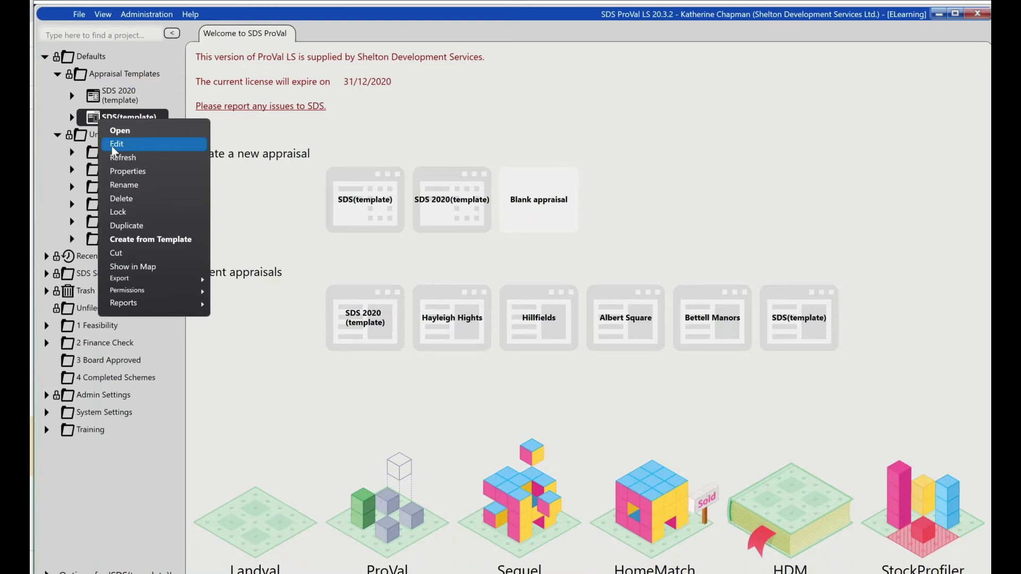
{"action": "left_click", "coordinate": [113, 148]}
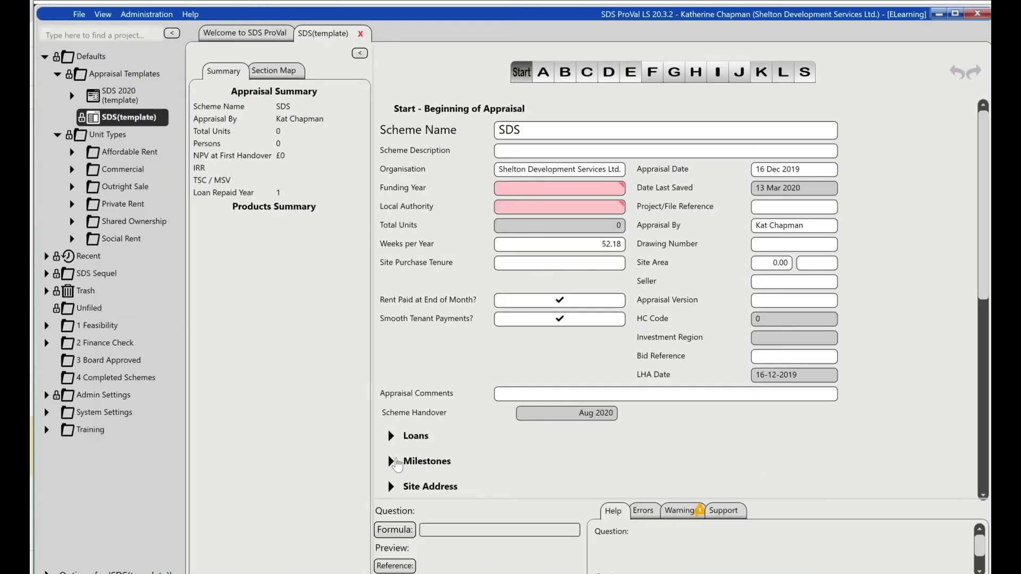
- Examine the Milestones timings at the start of the template, including the First Handover offset
{"action": "left_click", "coordinate": [392, 461]}
{"action": "scroll", "coordinate": [393, 464], "scroll_direction": "down", "scroll_amount": 5}
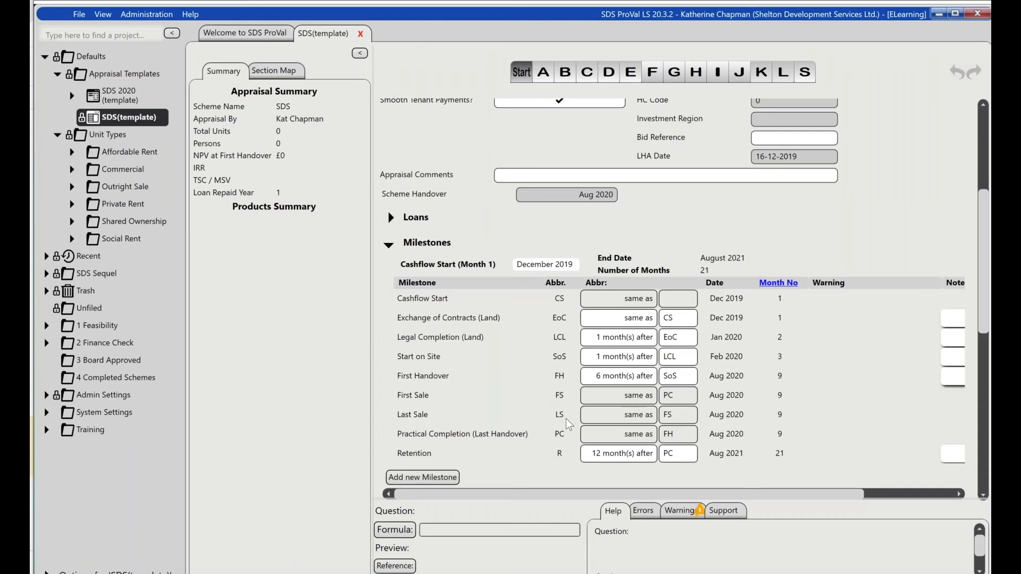
{"action": "left_click", "coordinate": [608, 378]}
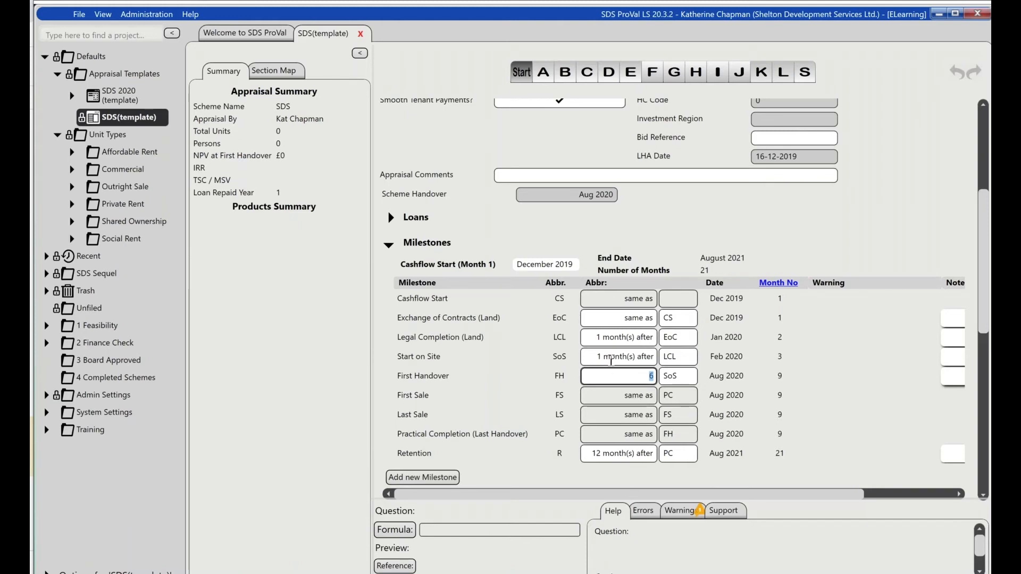
- Look over the default fees, their input types and amounts in the template's Capital Costs section
{"action": "left_click", "coordinate": [565, 74]}
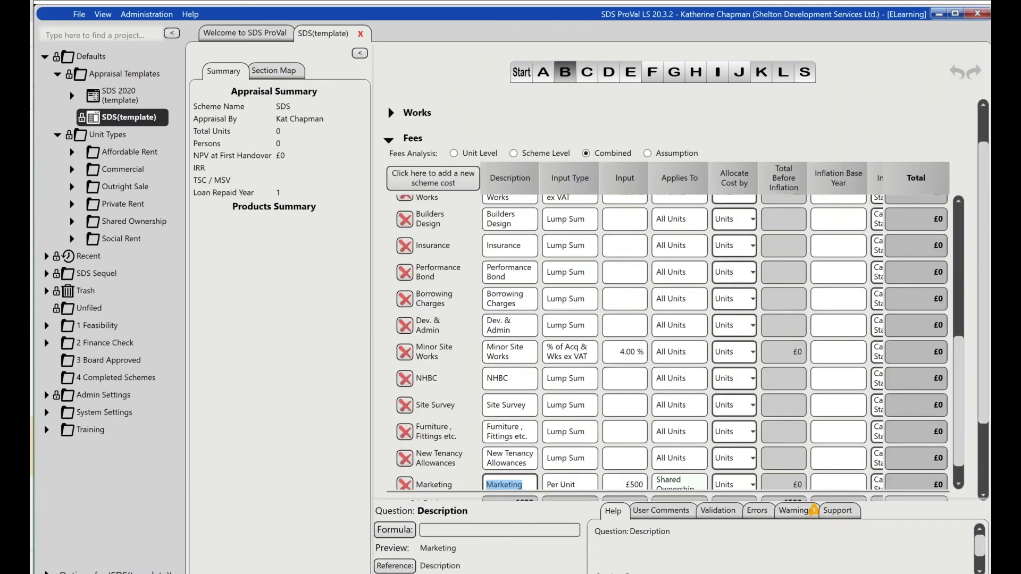
{"action": "scroll", "coordinate": [675, 343], "scroll_direction": "up", "scroll_amount": 5}
{"action": "scroll", "coordinate": [675, 343], "scroll_direction": "up", "scroll_amount": 5}
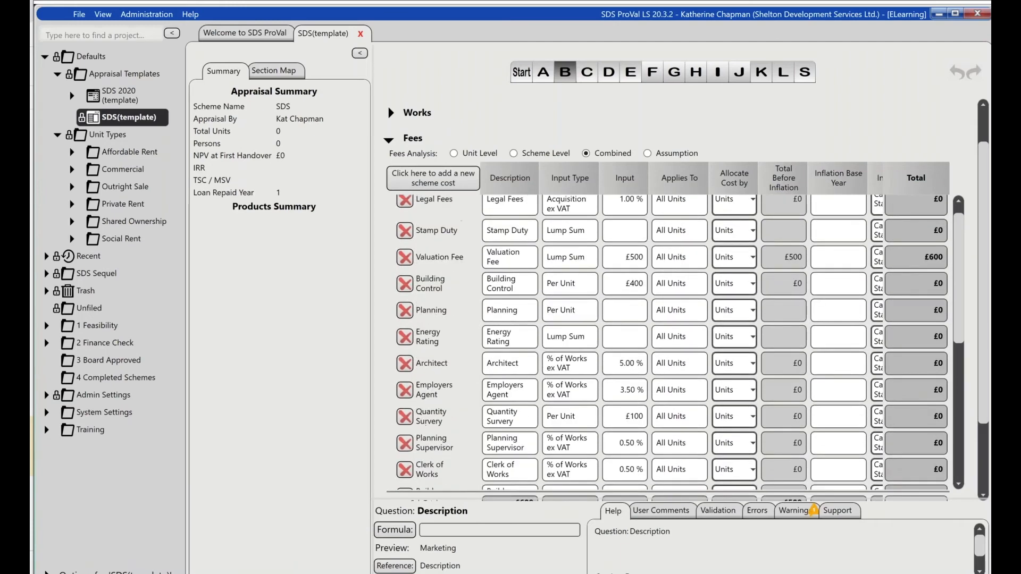
{"action": "scroll", "coordinate": [675, 343], "scroll_direction": "up", "scroll_amount": 2}
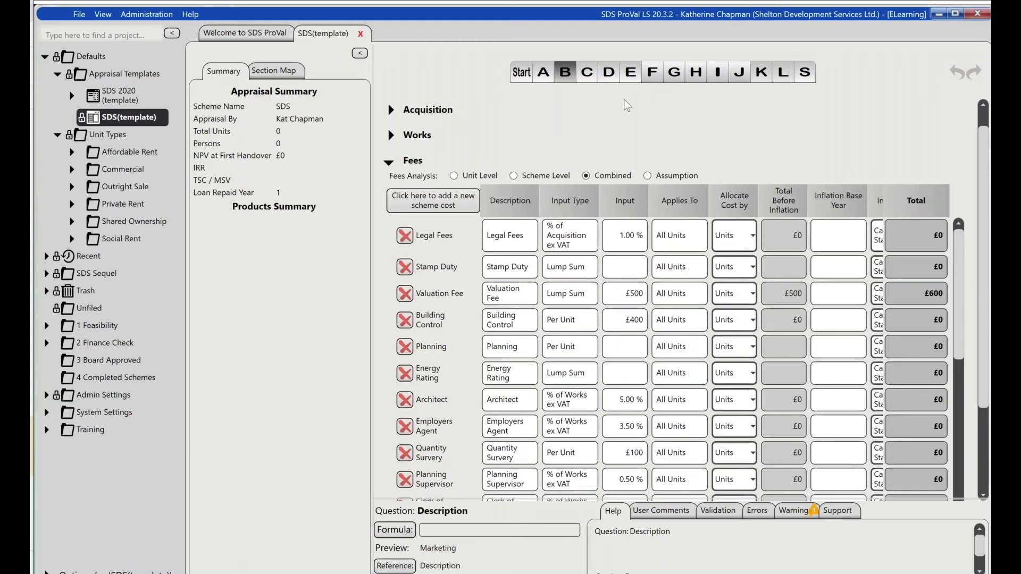
- Check the template's Development Cashflow interest rates and forecast, and save and close the template
{"action": "left_click", "coordinate": [609, 74]}
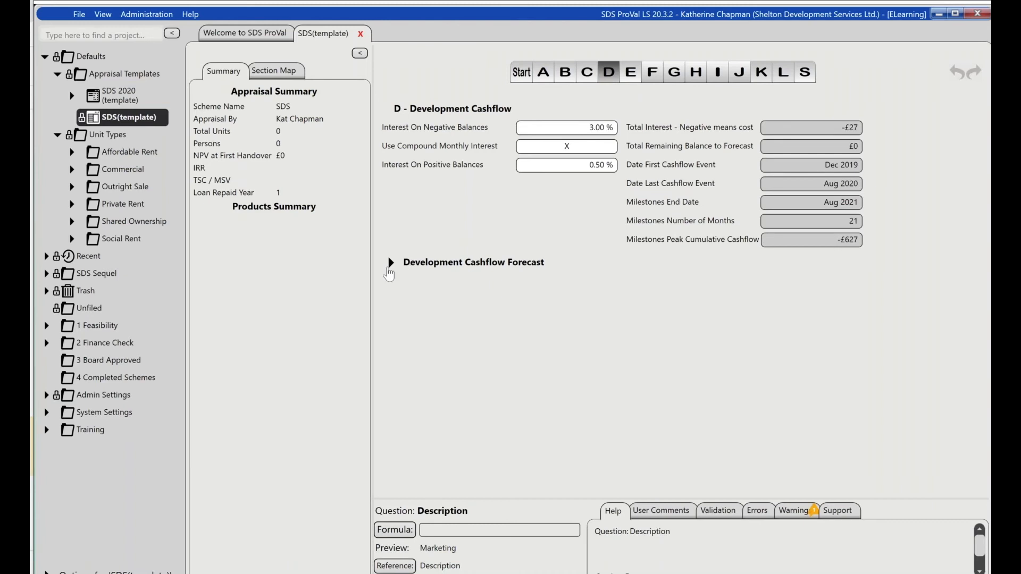
{"action": "left_click", "coordinate": [388, 269]}
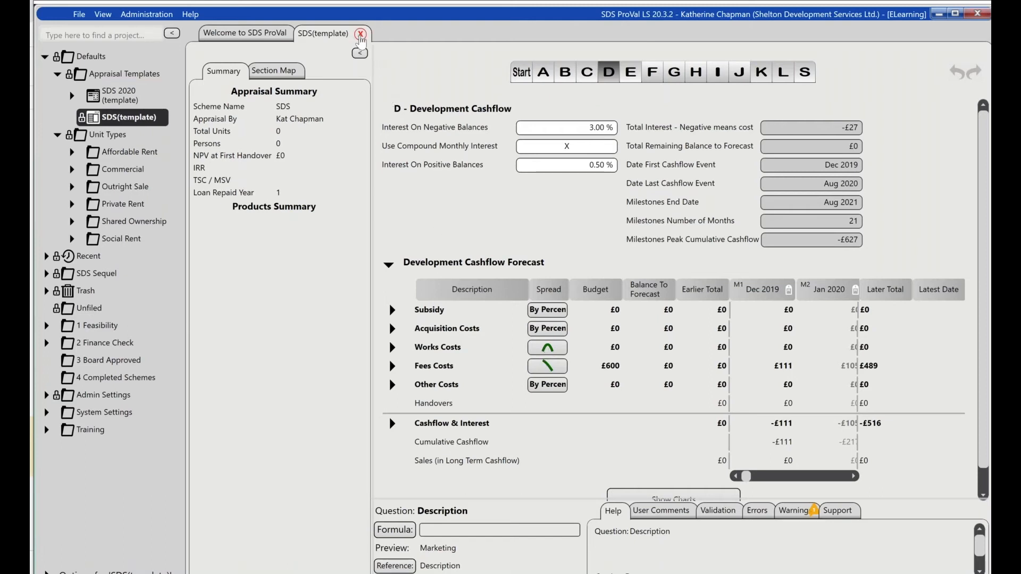
{"action": "left_click", "coordinate": [359, 34]}
{"action": "left_click", "coordinate": [393, 110]}
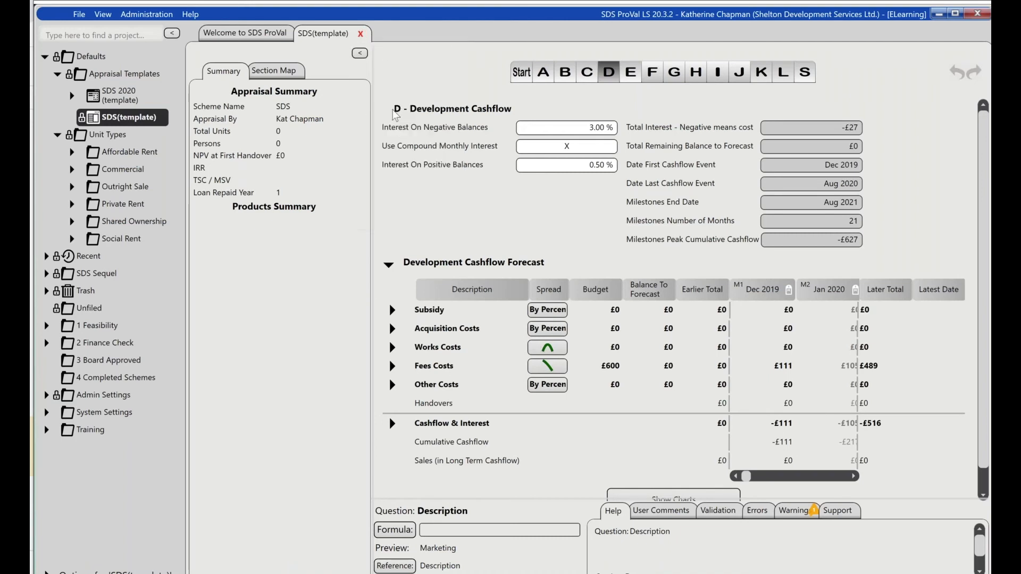
- Open Unit Generator AR from System Settings for editing and show its Units section with the appraisal summary hidden
{"action": "left_click", "coordinate": [46, 412]}
{"action": "scroll", "coordinate": [115, 499], "scroll_direction": "down", "scroll_amount": 3}
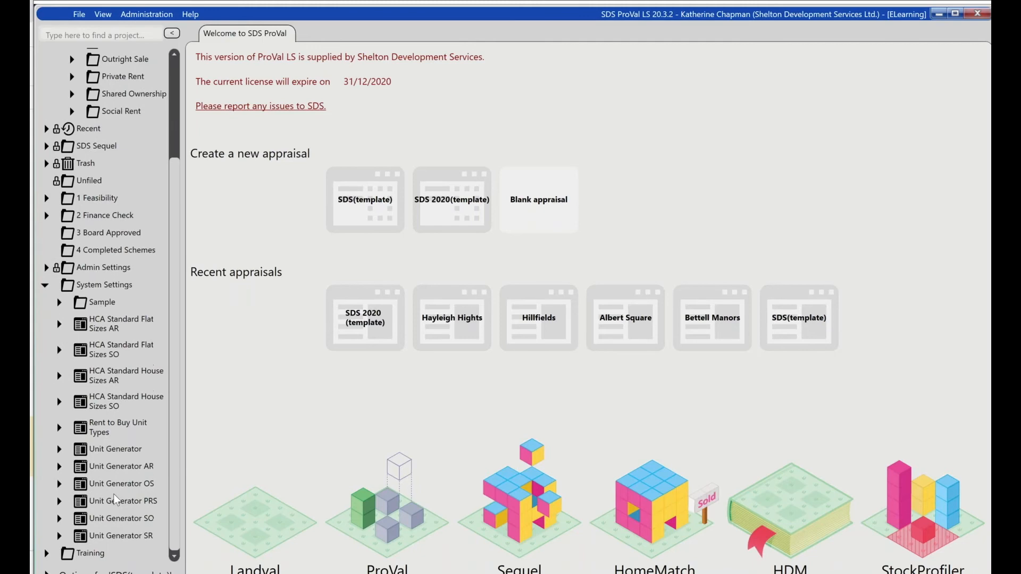
{"action": "right_click", "coordinate": [139, 467]}
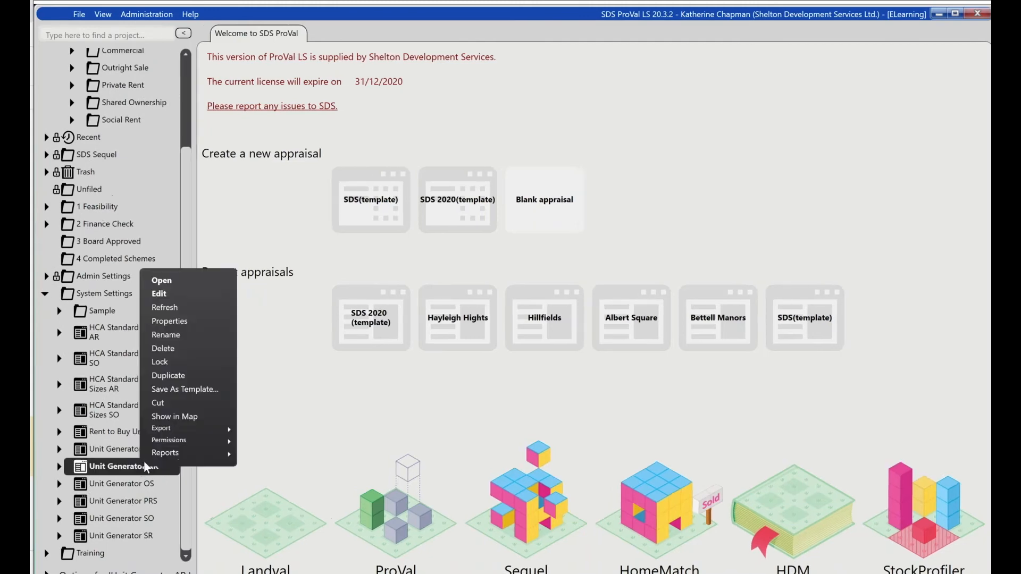
{"action": "left_click", "coordinate": [175, 295]}
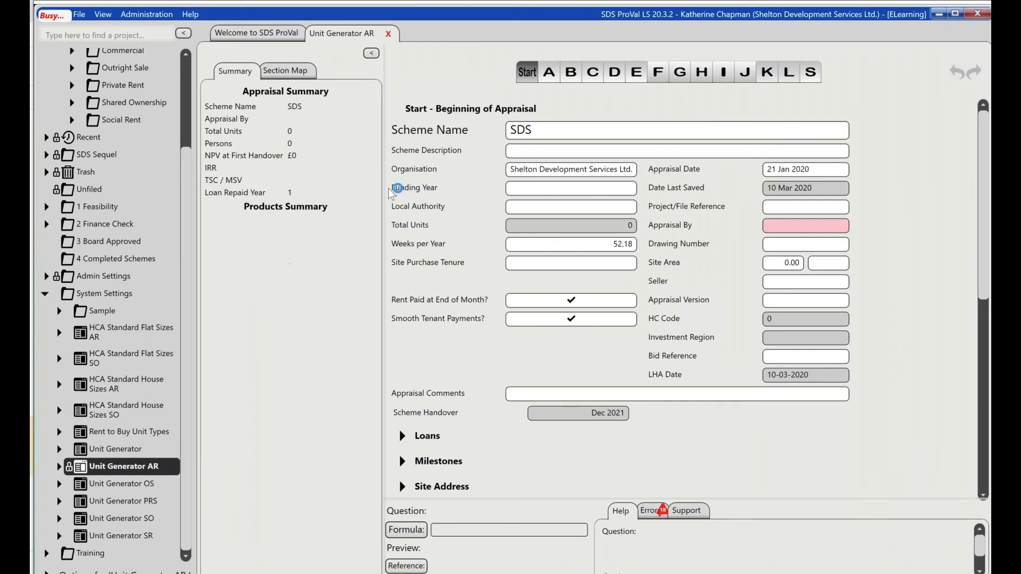
{"action": "left_click", "coordinate": [554, 82]}
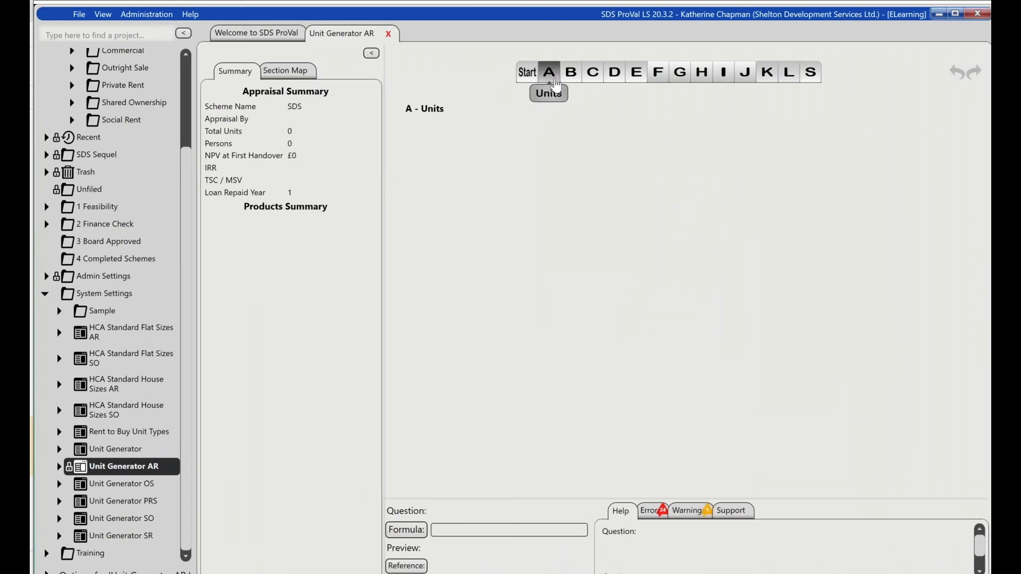
{"action": "left_click", "coordinate": [371, 53]}
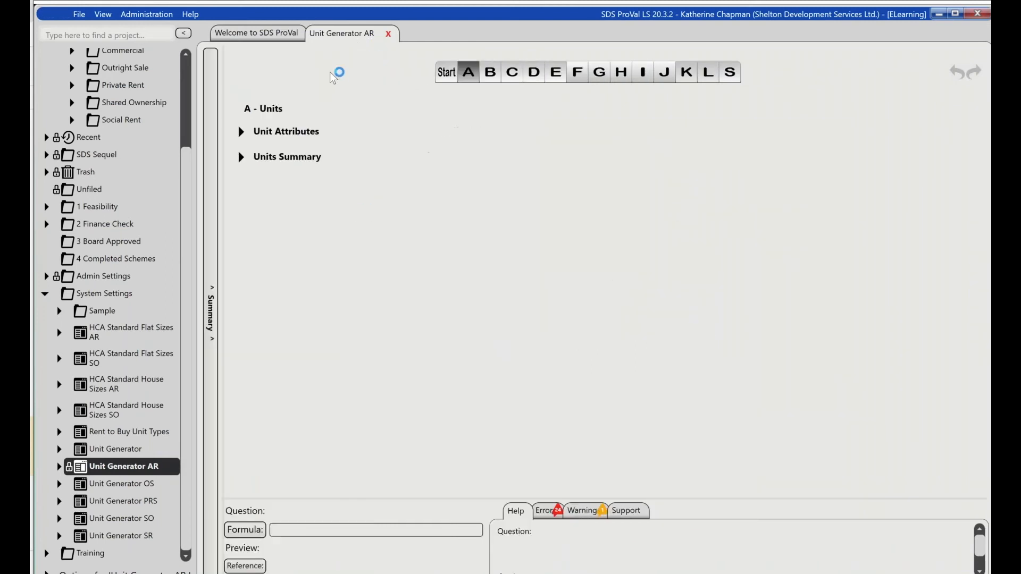
- Look over the Affordable Rent unit types under Defaults, including the details of the 2b3p Flat
{"action": "scroll", "coordinate": [183, 130], "scroll_direction": "up", "scroll_amount": 1}
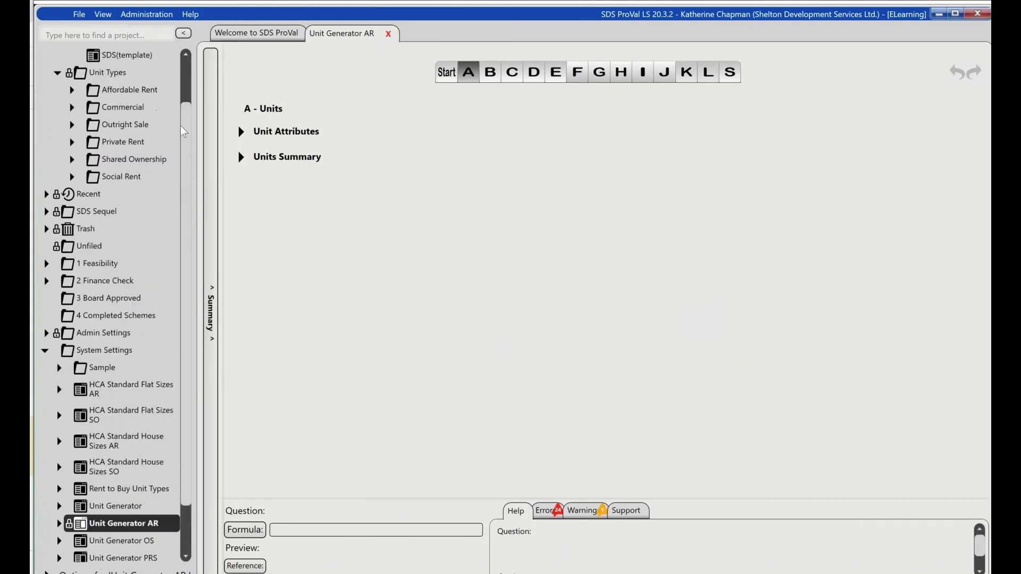
{"action": "scroll", "coordinate": [183, 131], "scroll_direction": "up", "scroll_amount": 1}
{"action": "left_click", "coordinate": [70, 143]}
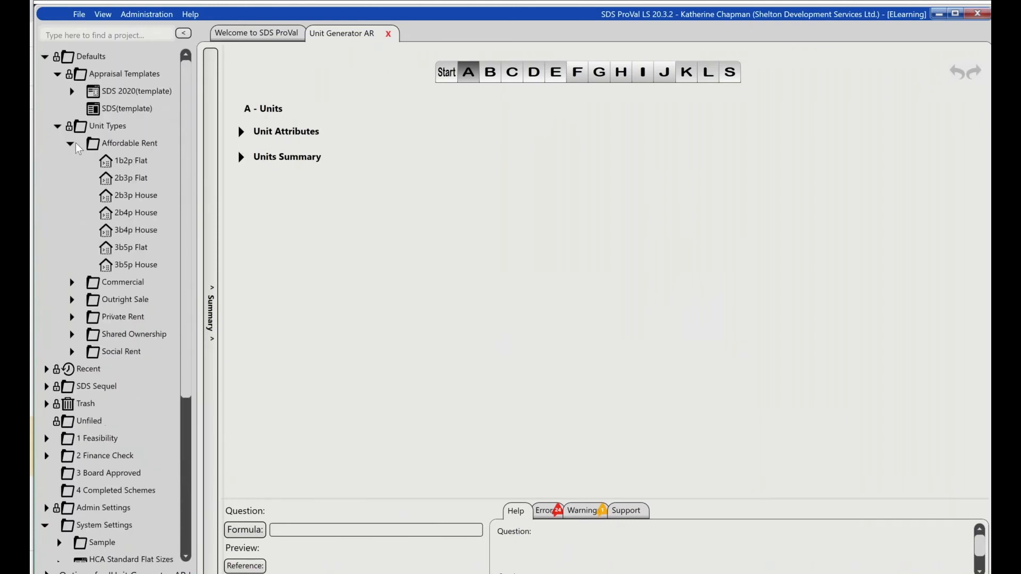
{"action": "mouse_move", "coordinate": [113, 176]}
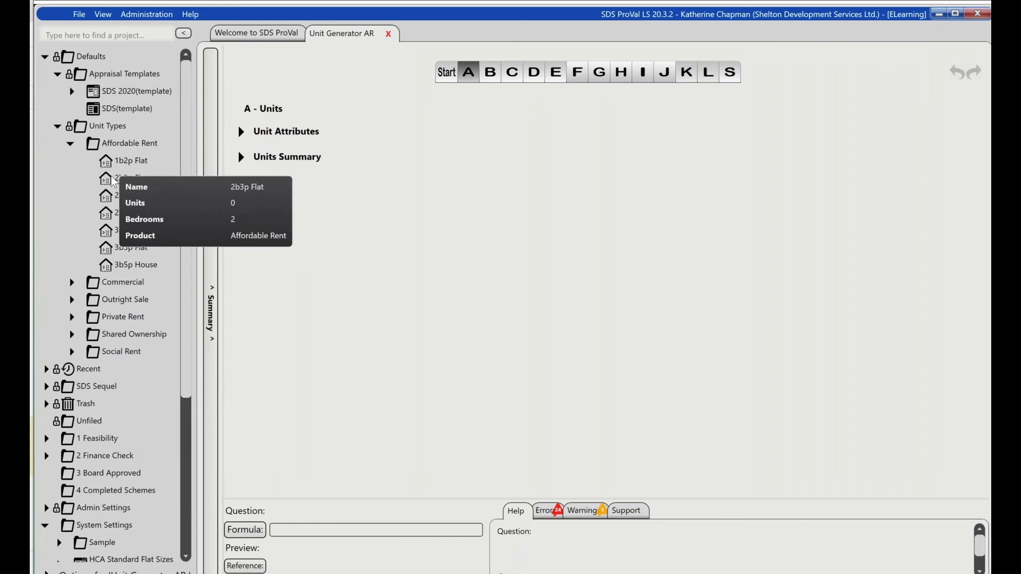
{"action": "mouse_move", "coordinate": [137, 193]}
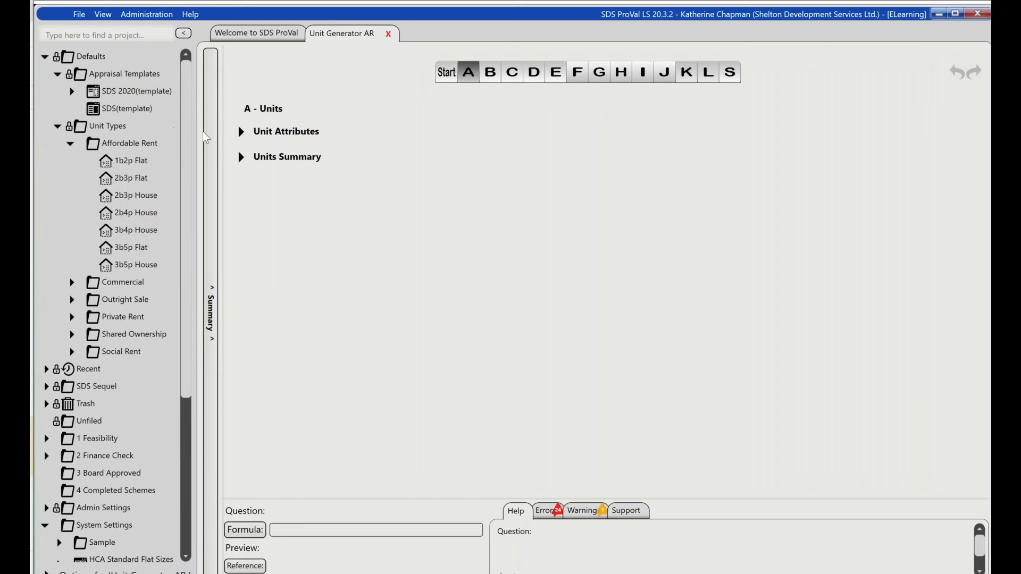
- Examine the Unit Attributes in Unit Generator AR, including the floor areas of the 1b2p Flat and 2b3p House
{"action": "left_click", "coordinate": [240, 133]}
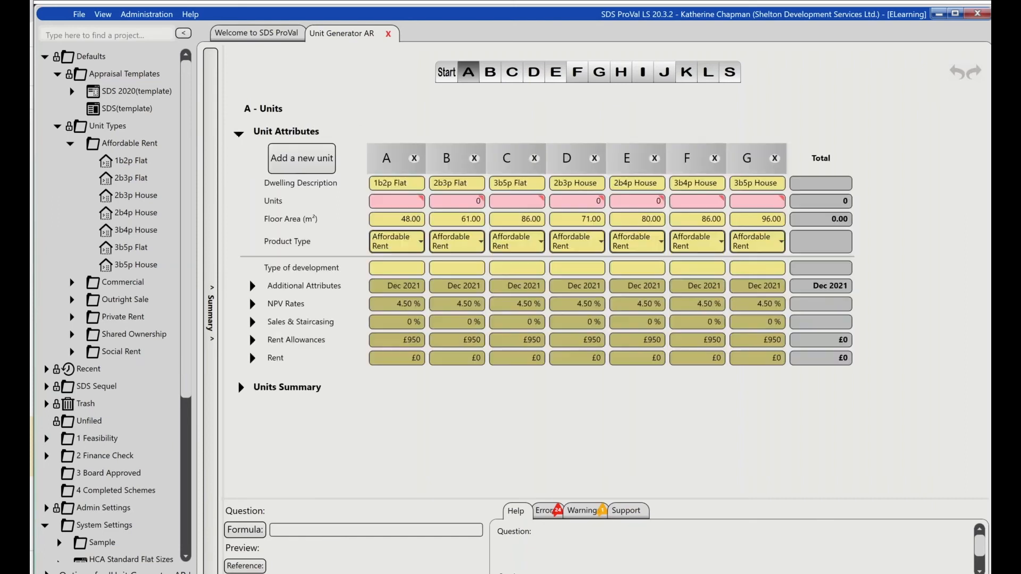
{"action": "left_click", "coordinate": [391, 220]}
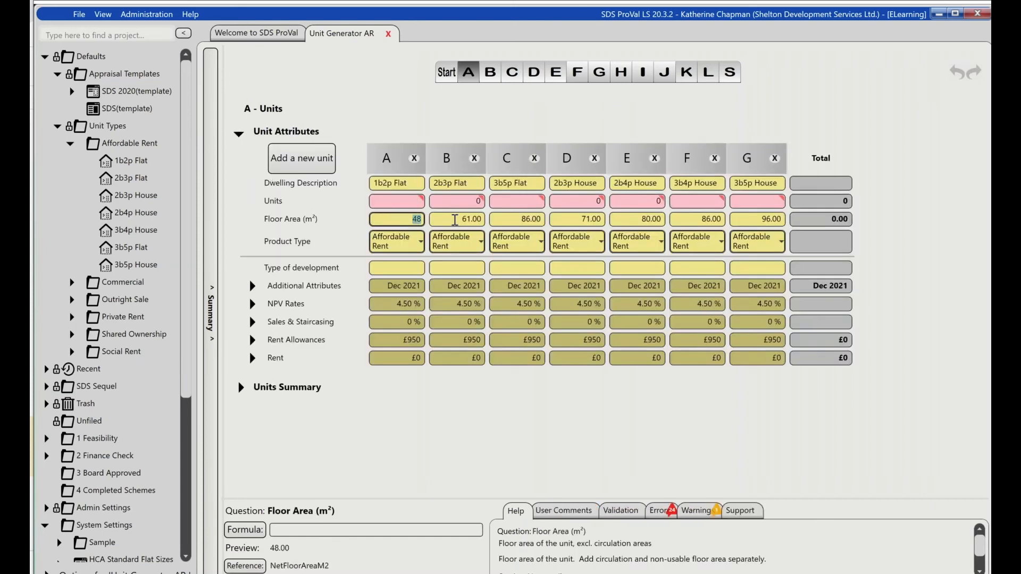
{"action": "left_click", "coordinate": [590, 223]}
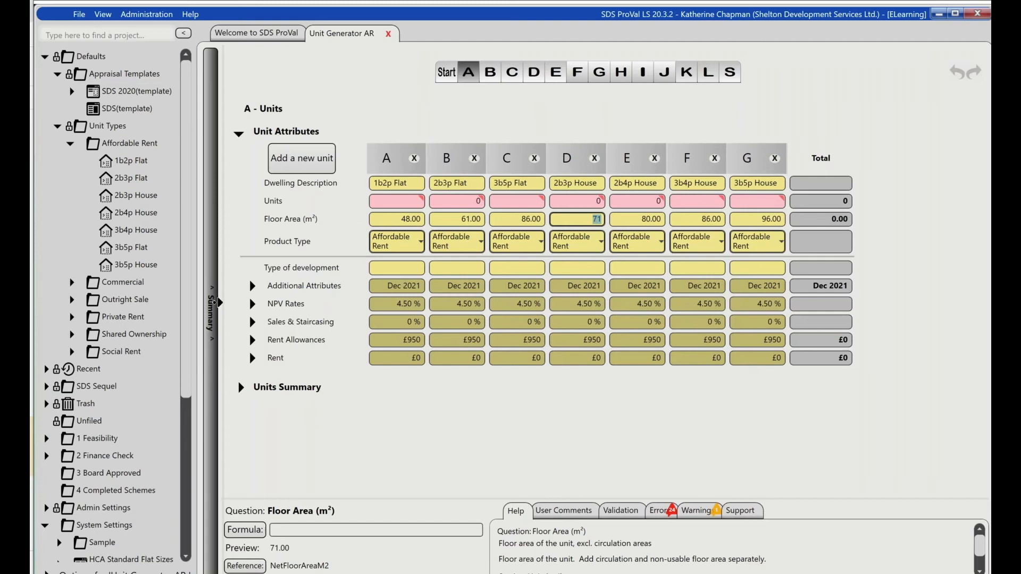
{"action": "left_click", "coordinate": [213, 306]}
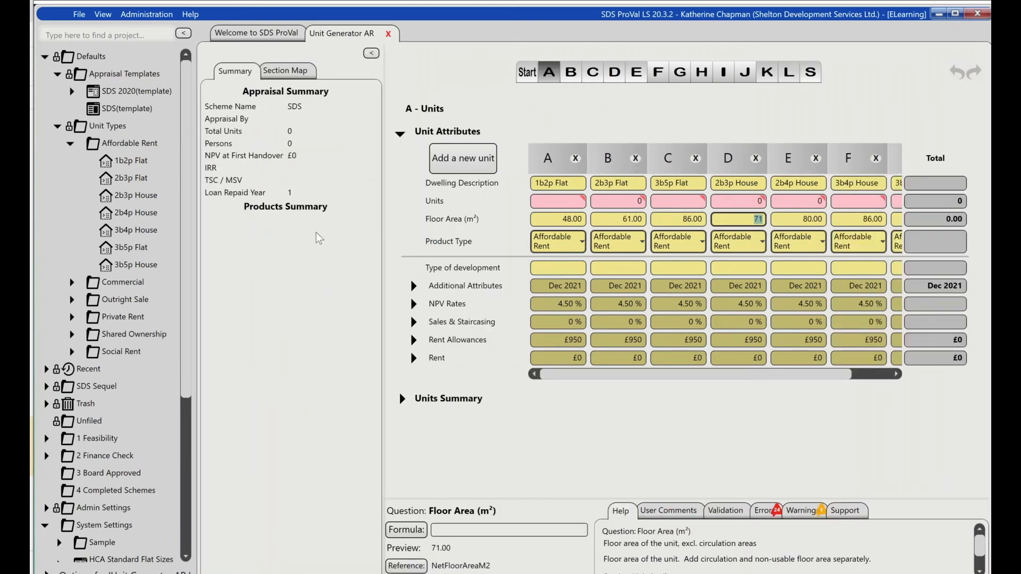
{"action": "left_click", "coordinate": [370, 52]}
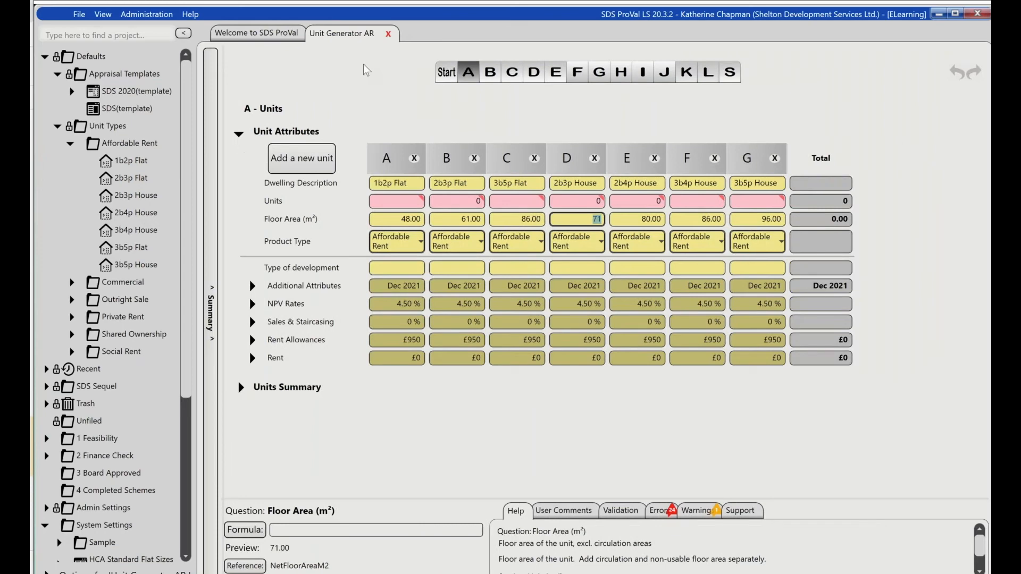
- Examine the 1b2p Flat's additional attributes, comparing bedrooms, persons and the area adjustment percentage with its floor area
{"action": "left_click", "coordinate": [253, 286]}
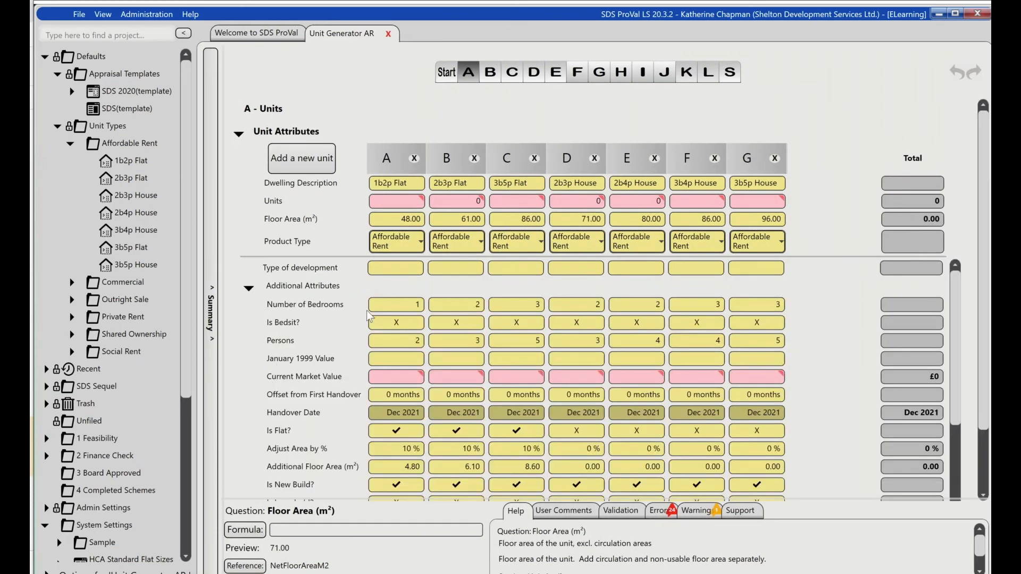
{"action": "left_click", "coordinate": [406, 307]}
{"action": "left_click", "coordinate": [416, 341]}
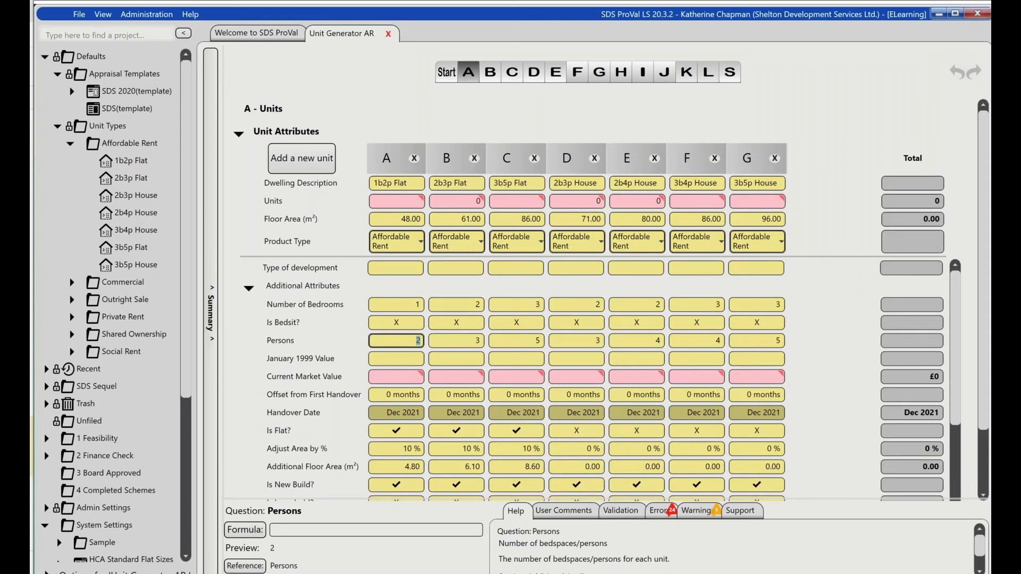
{"action": "left_click", "coordinate": [407, 449]}
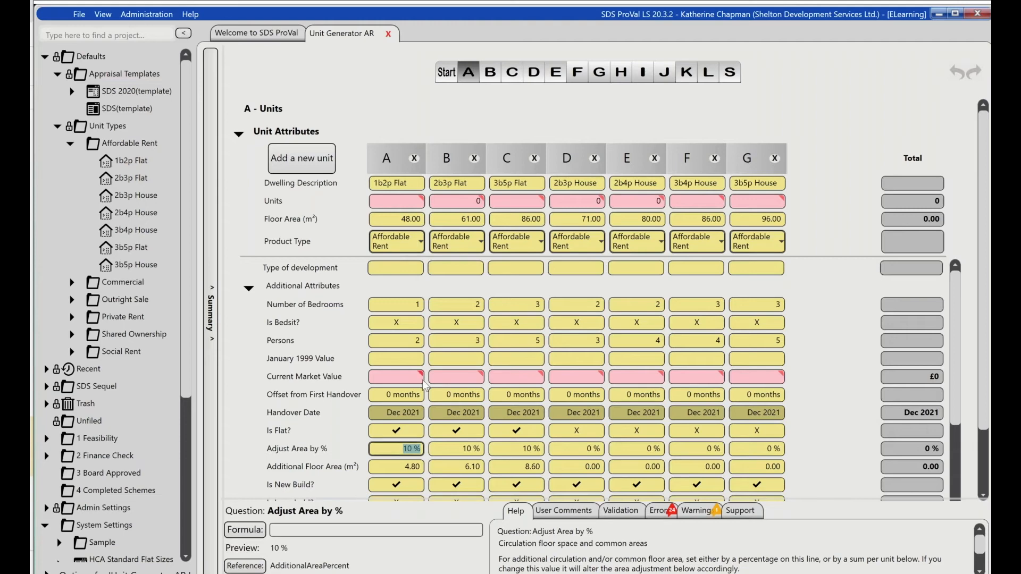
{"action": "left_click", "coordinate": [412, 218]}
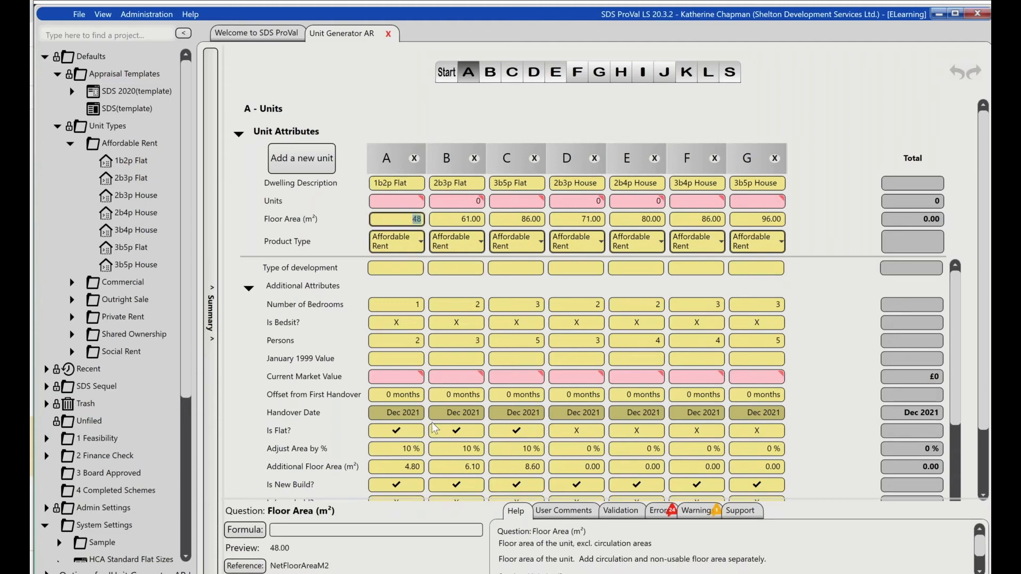
{"action": "left_click", "coordinate": [412, 450]}
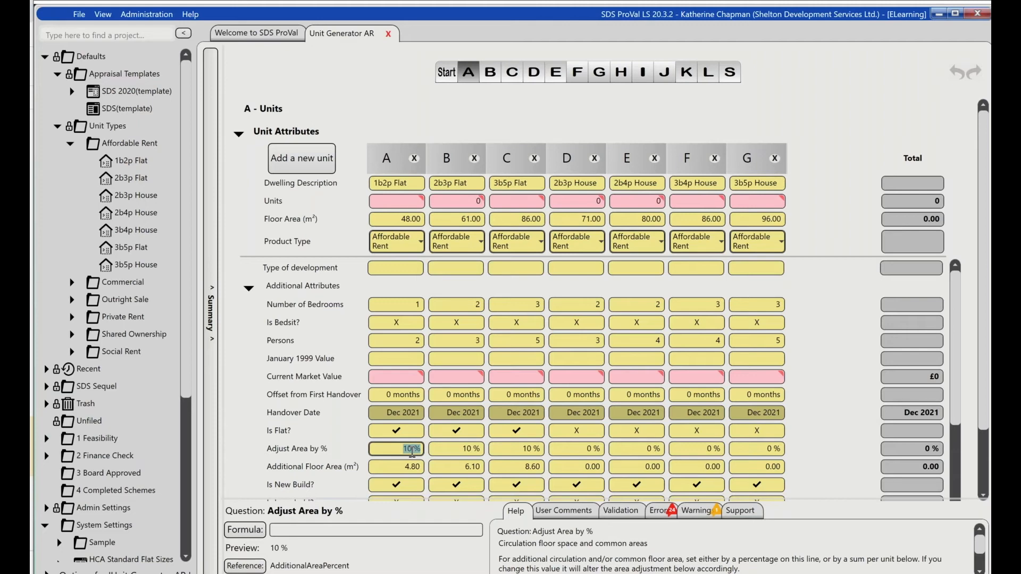
- Collapse the Additional Attributes, and save and close Unit Generator AR
{"action": "left_click", "coordinate": [249, 292]}
{"action": "left_click", "coordinate": [249, 291]}
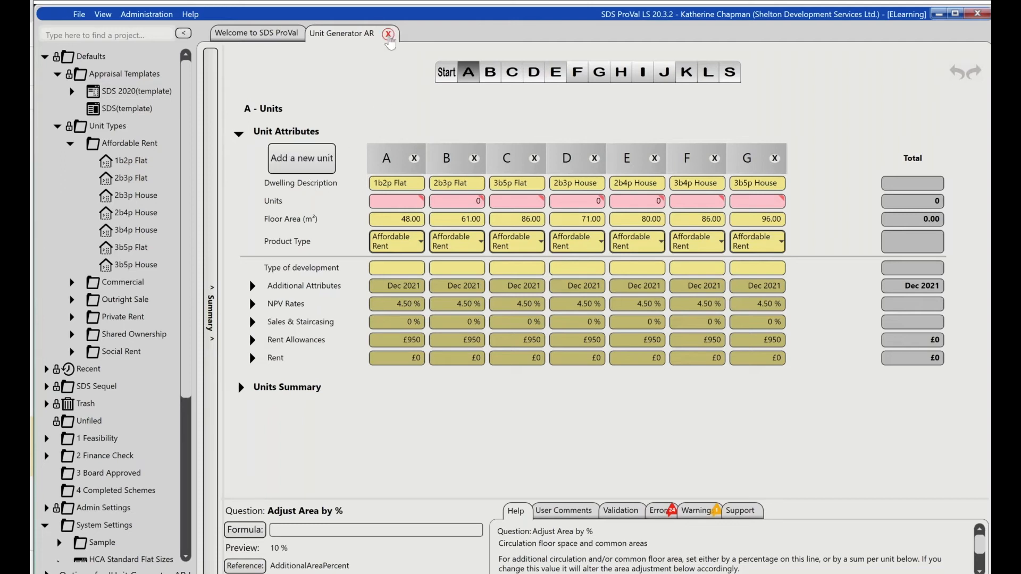
{"action": "left_click", "coordinate": [388, 34]}
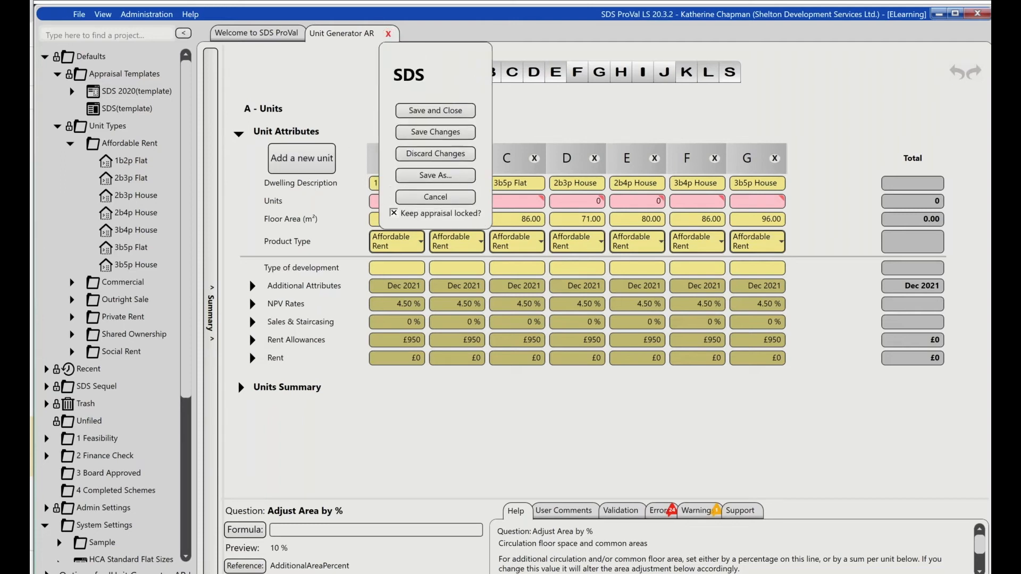
{"action": "left_click", "coordinate": [414, 122]}
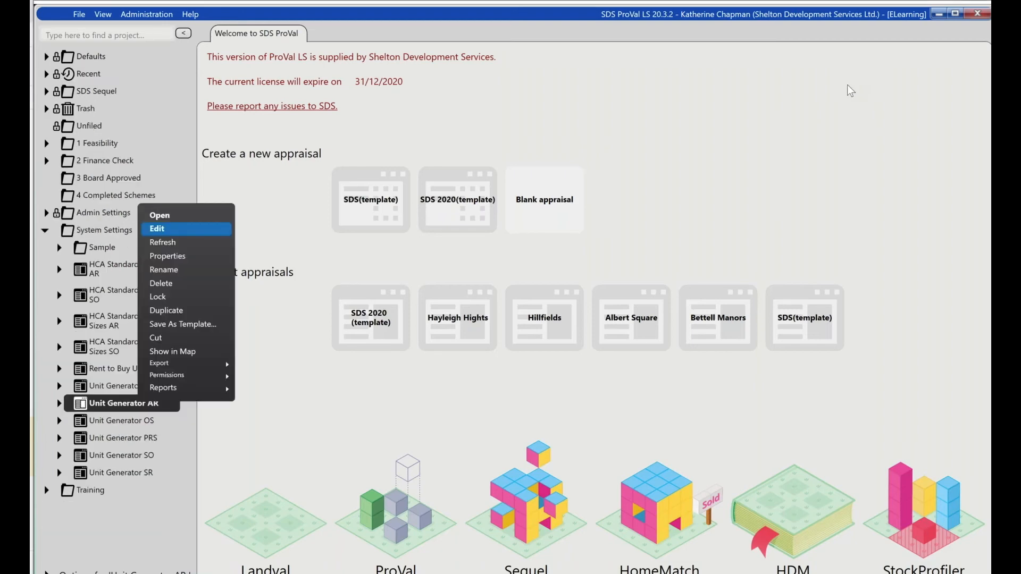
- Open Unit Generator AR and expand the Unit Attributes in its Units section
{"action": "left_click", "coordinate": [221, 228]}
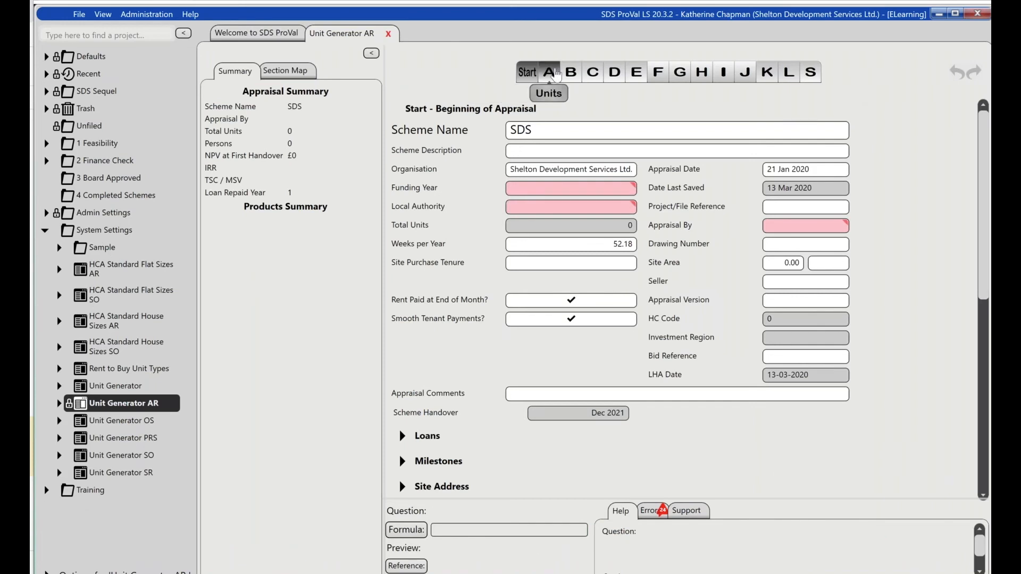
{"action": "left_click", "coordinate": [550, 72]}
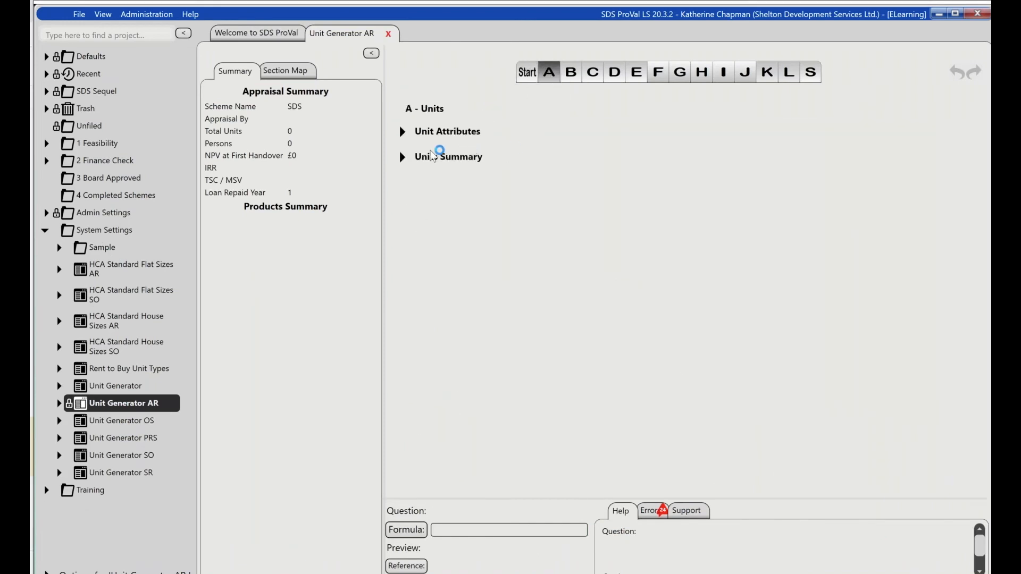
{"action": "left_click", "coordinate": [403, 132]}
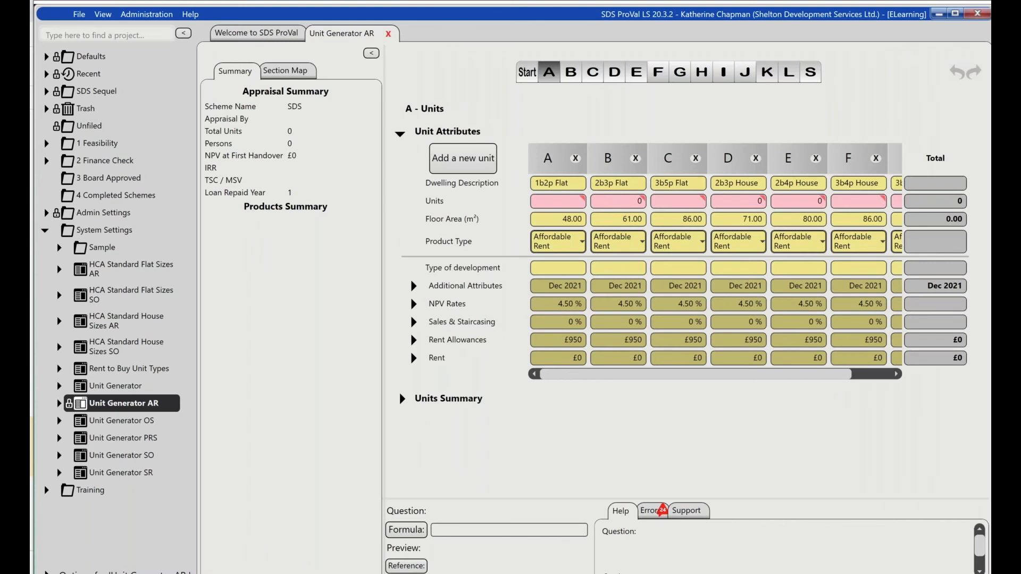
- Try to save the 1b2p Flat as a default unit type under Affordable Rent with Overwrite Existing enabled
{"action": "right_click", "coordinate": [551, 161]}
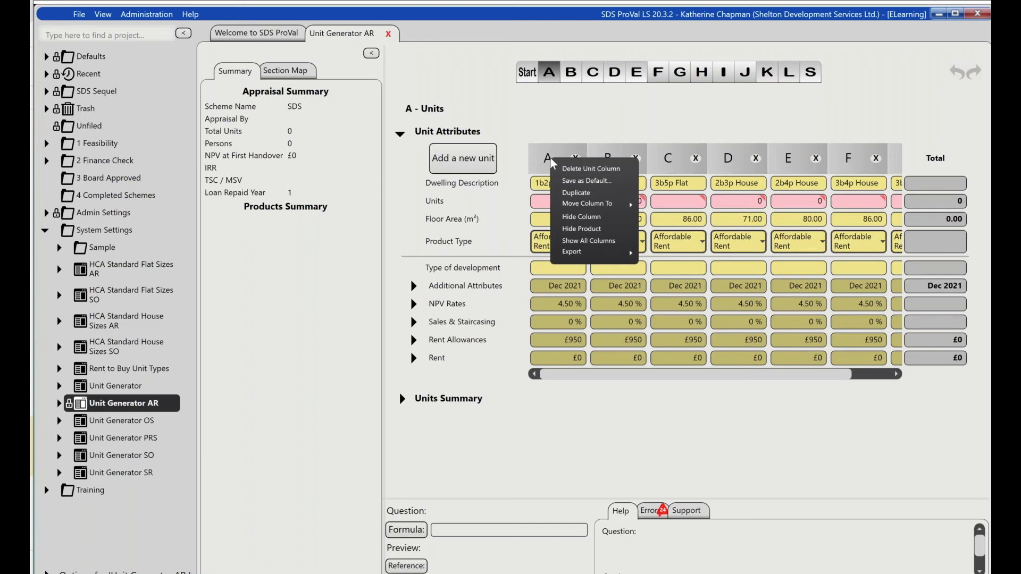
{"action": "left_click", "coordinate": [578, 182]}
{"action": "left_click", "coordinate": [224, 192]}
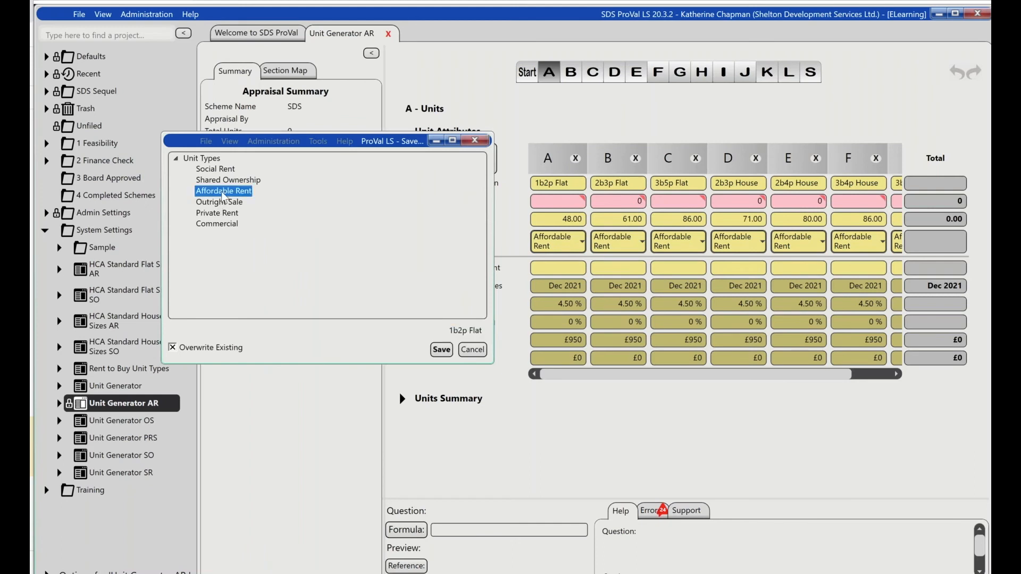
{"action": "left_click", "coordinate": [171, 348]}
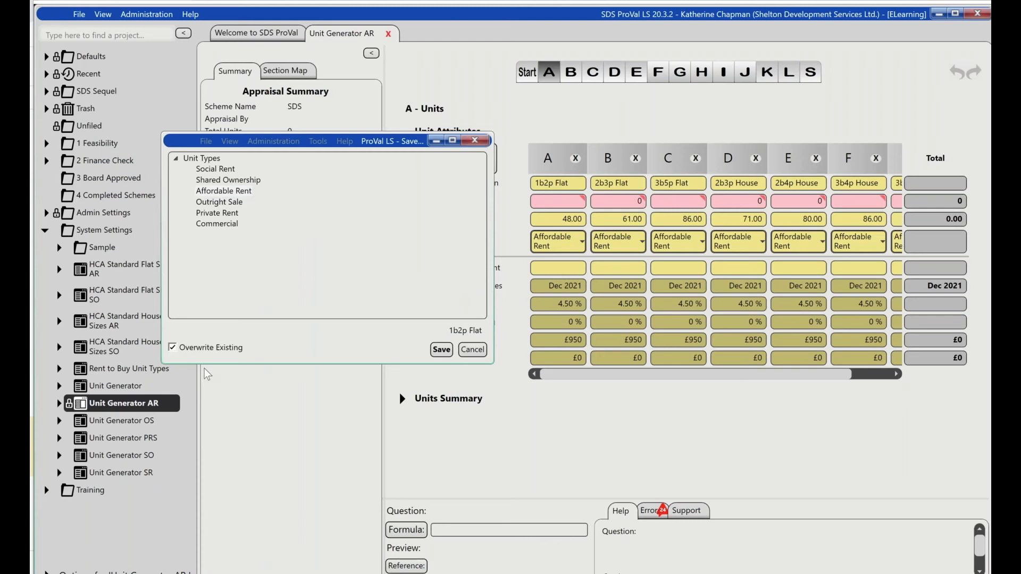
{"action": "left_click", "coordinate": [473, 141]}
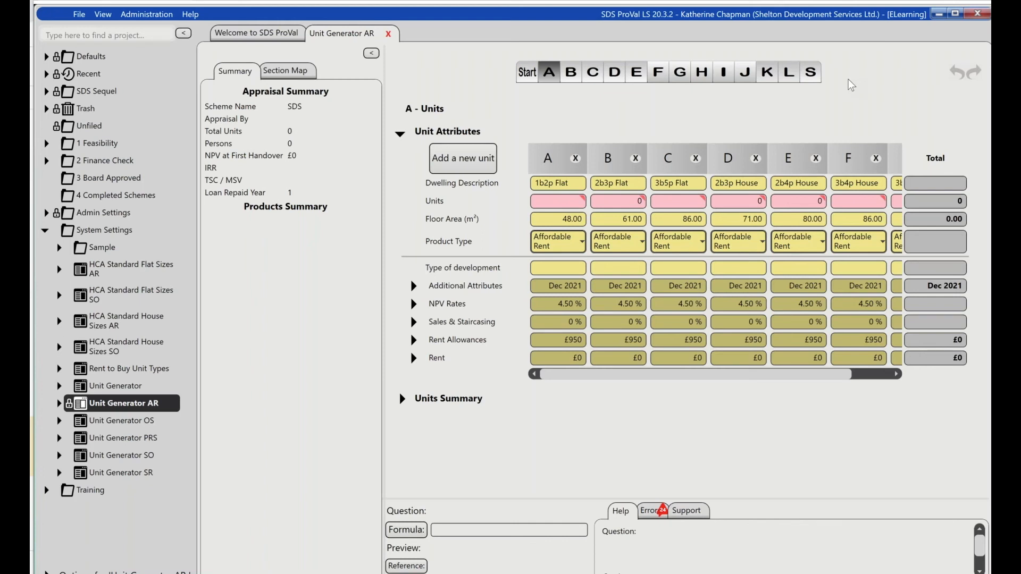
- Close Unit Generator AR, collapse the System Settings folder and expand the 1 Feasibility folder
{"action": "key", "text": "ctrl+w"}
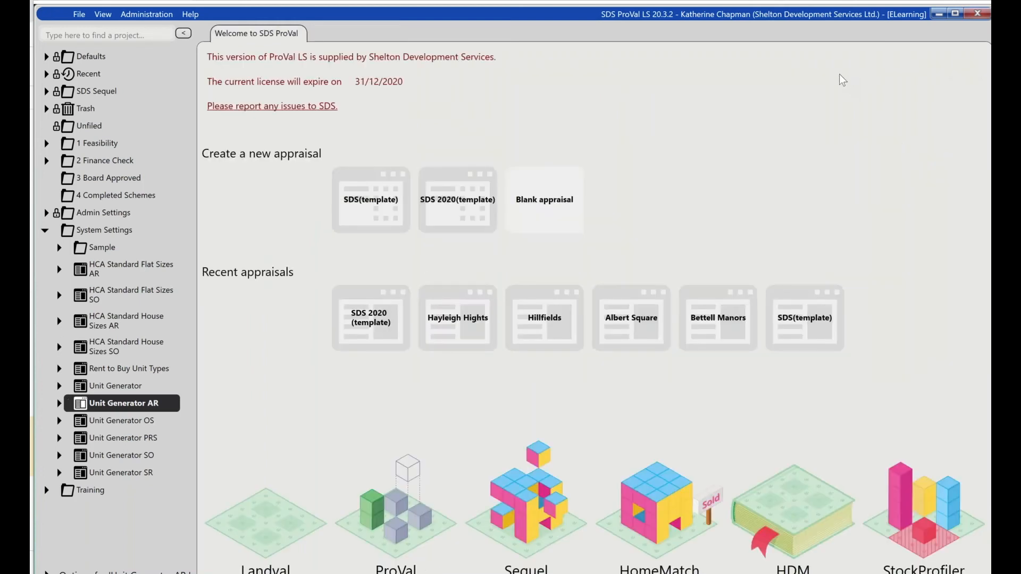
{"action": "left_click", "coordinate": [45, 231]}
{"action": "left_click", "coordinate": [47, 145]}
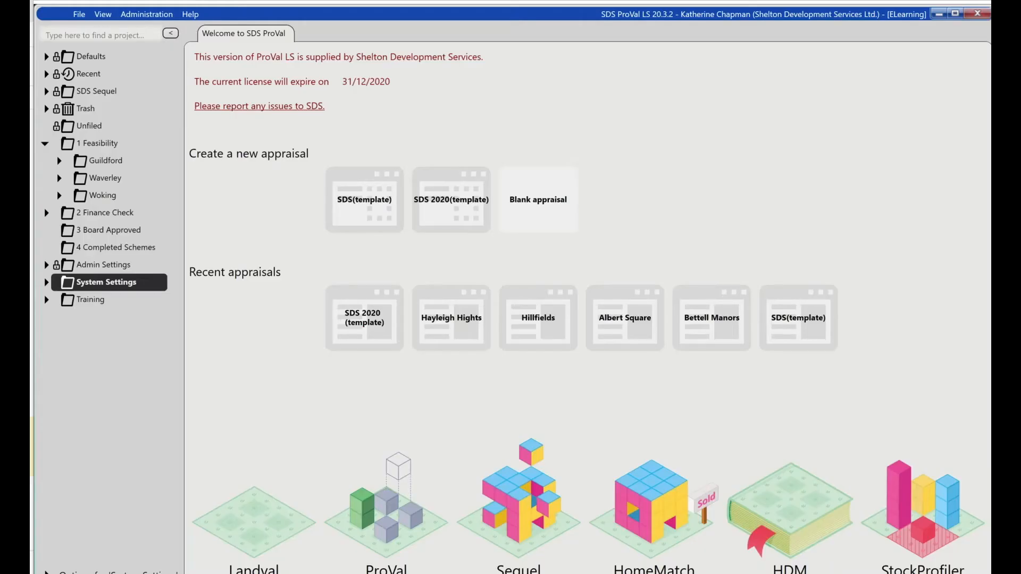
- Look over the workflow folders 1 Feasibility, 2 Finance Check, 3 Board Approved and 4 Completed Schemes
{"action": "left_click", "coordinate": [80, 146]}
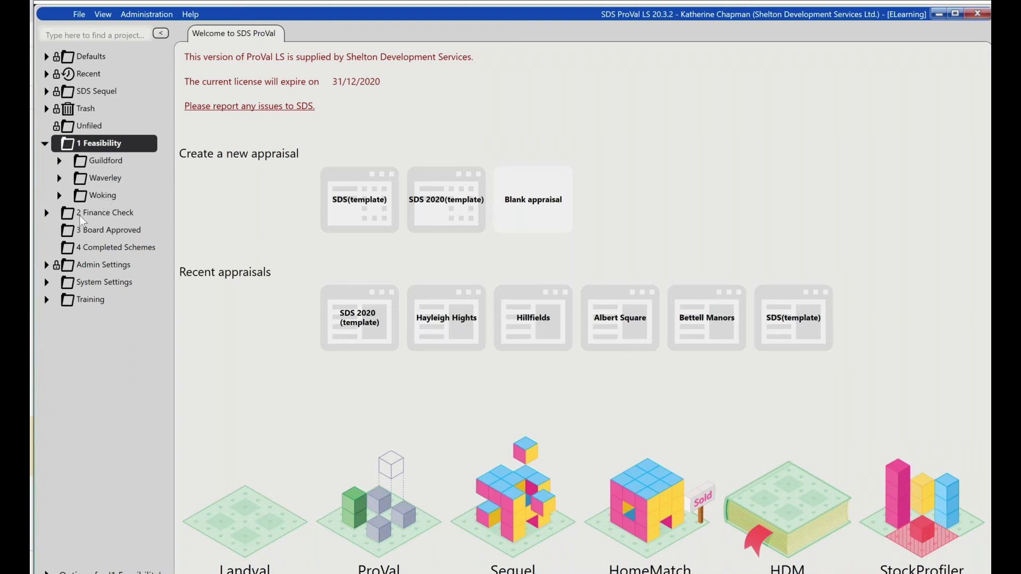
{"action": "left_click", "coordinate": [46, 213]}
{"action": "left_click", "coordinate": [46, 213]}
{"action": "left_click", "coordinate": [74, 234]}
{"action": "left_click", "coordinate": [75, 246]}
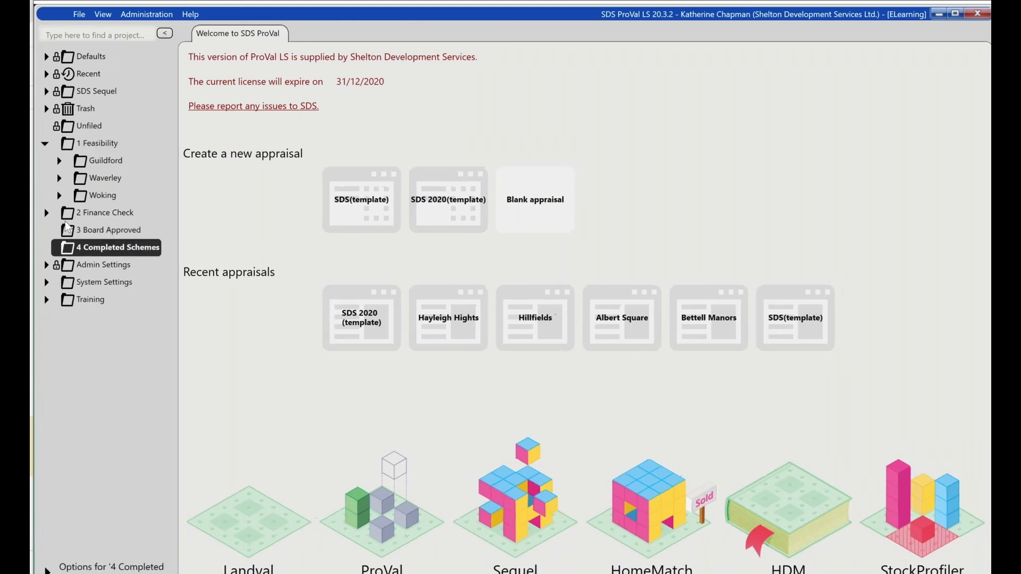
- Copy the folder structure of the 1 Feasibility folder
{"action": "left_click", "coordinate": [69, 148]}
{"action": "right_click", "coordinate": [69, 148]}
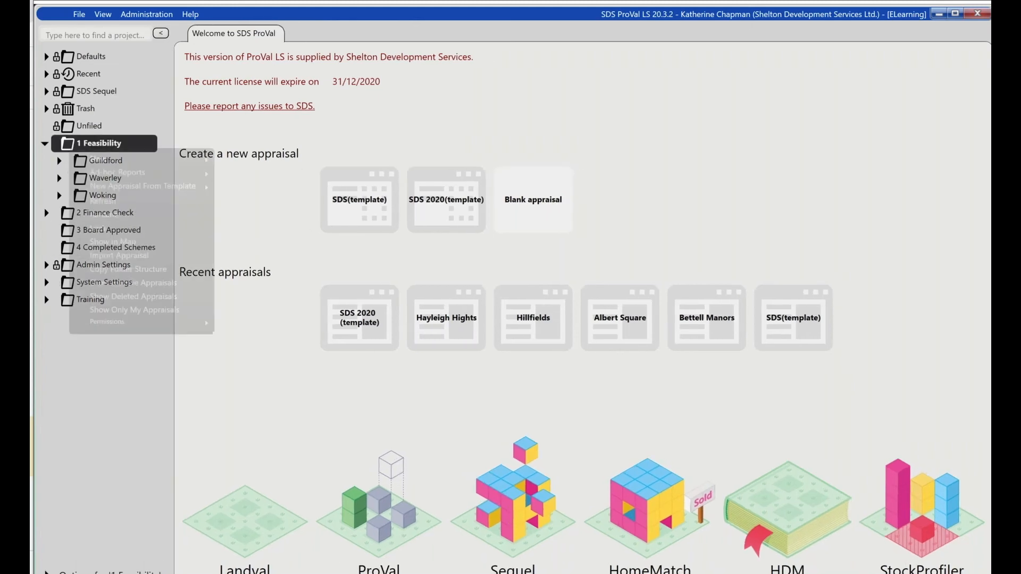
{"action": "left_click", "coordinate": [166, 270]}
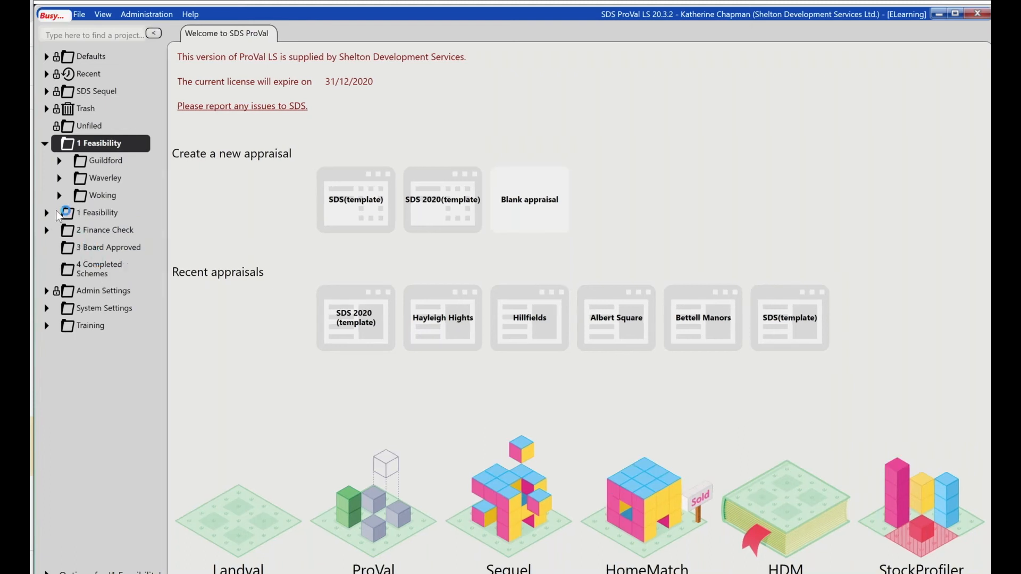
- Rename the copied 1 Feasibility folder as 2 Finance Check
{"action": "right_click", "coordinate": [71, 215]}
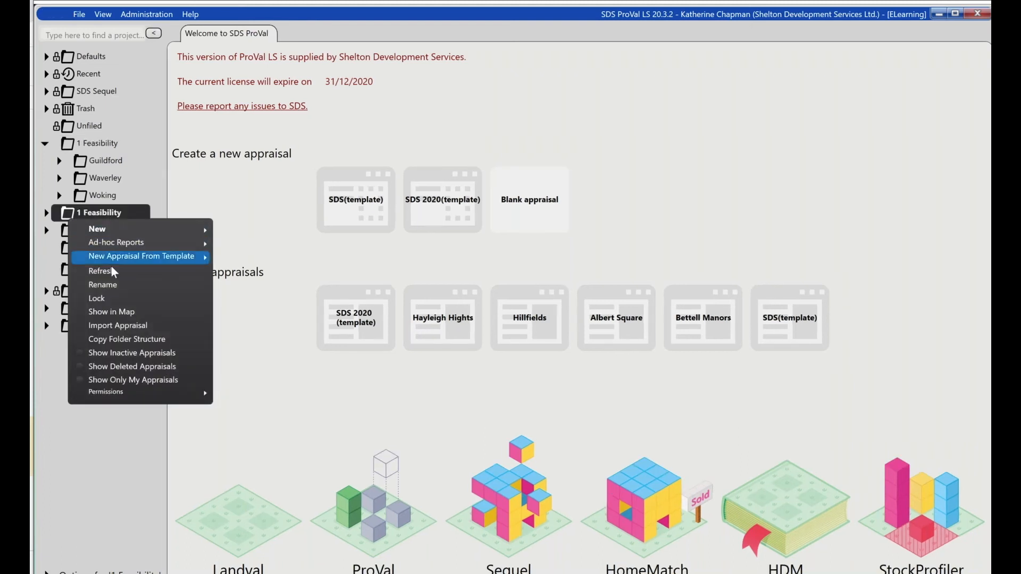
{"action": "left_click", "coordinate": [113, 285]}
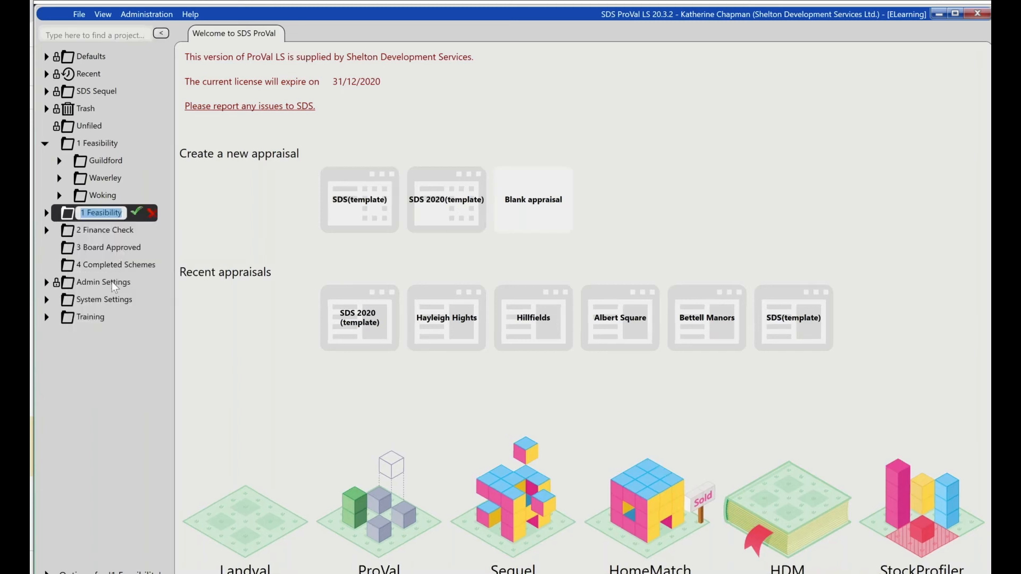
{"action": "type", "text": "2"}
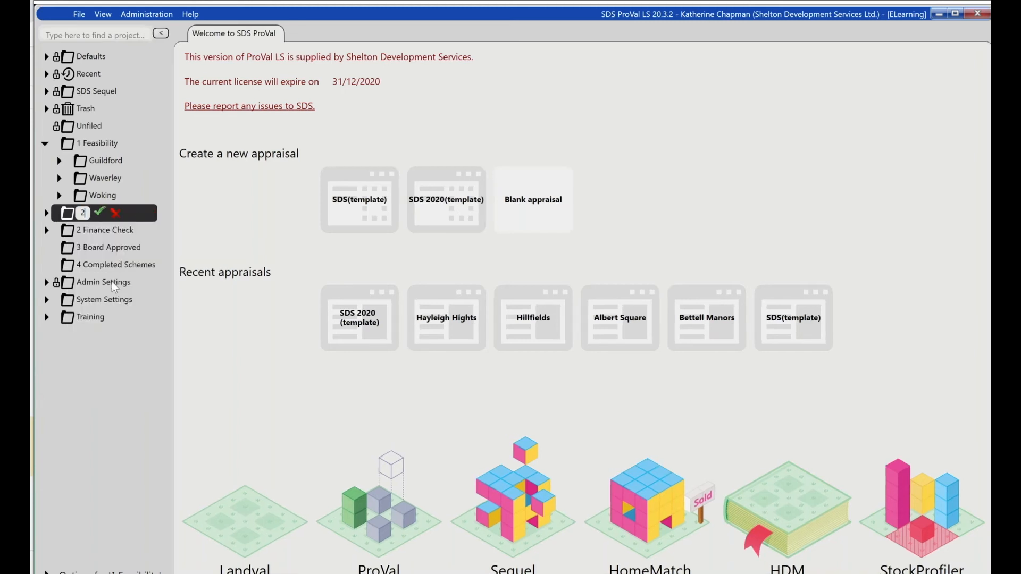
{"action": "type", "text": " FinNCE cH"}
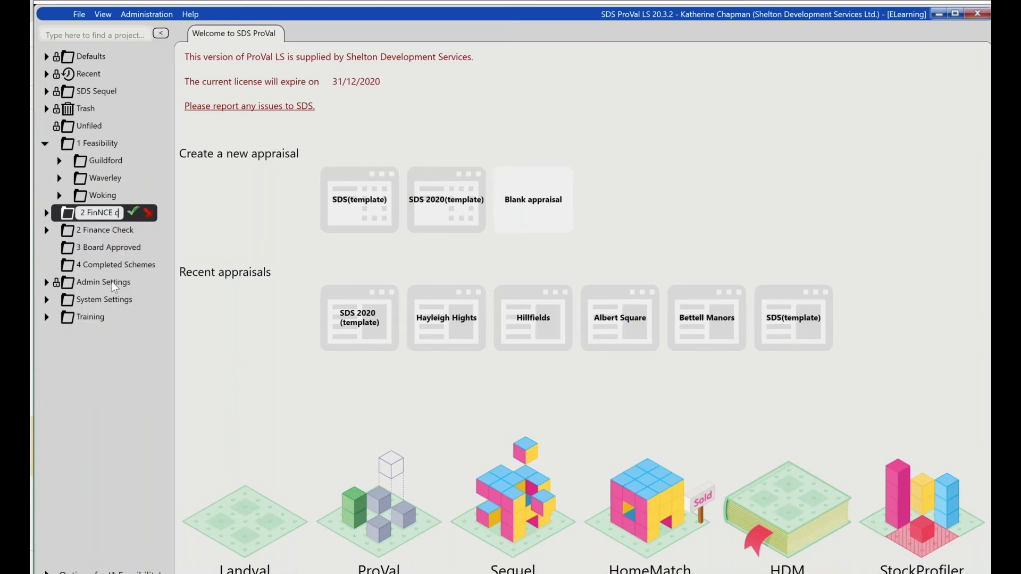
{"action": "key", "text": "BackSpace"}
{"action": "key", "text": "BackSpace"}
{"action": "key", "text": "BackSpace"}
{"action": "key", "text": "BackSpace"}
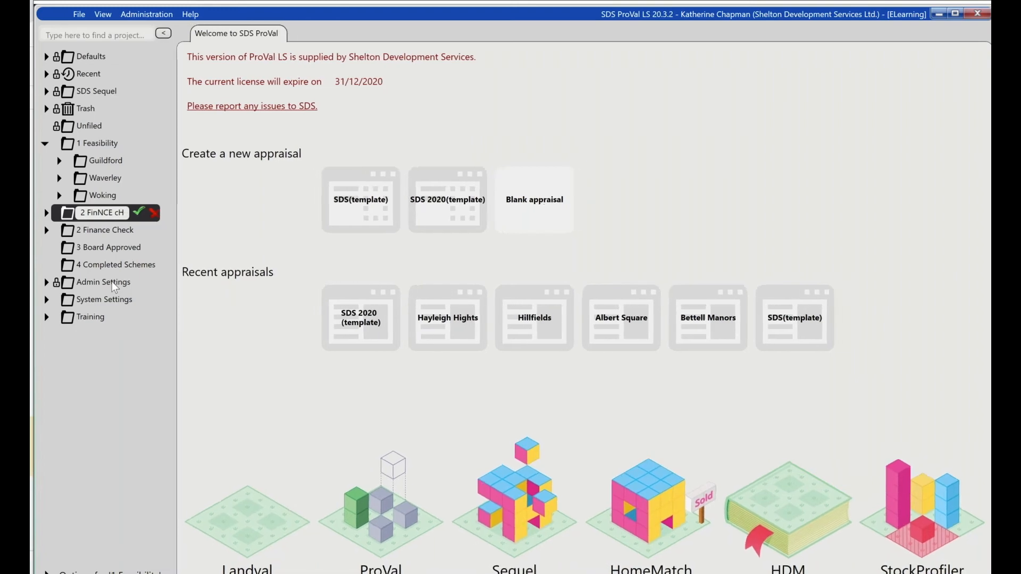
{"action": "key", "text": "BackSpace"}
{"action": "key", "text": "BackSpace"}
{"action": "type", "text": "nce Ch"}
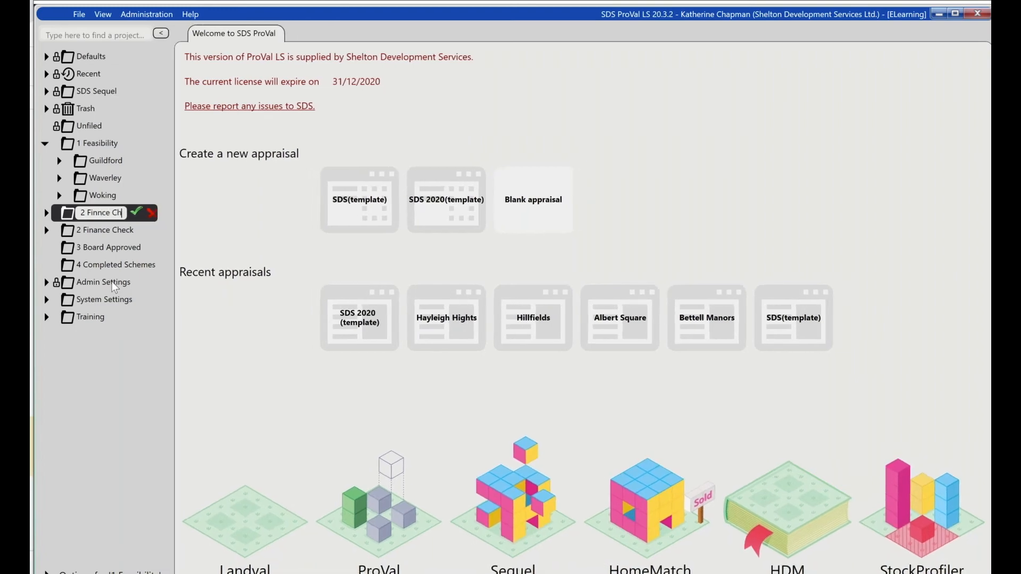
{"action": "type", "text": "eck"}
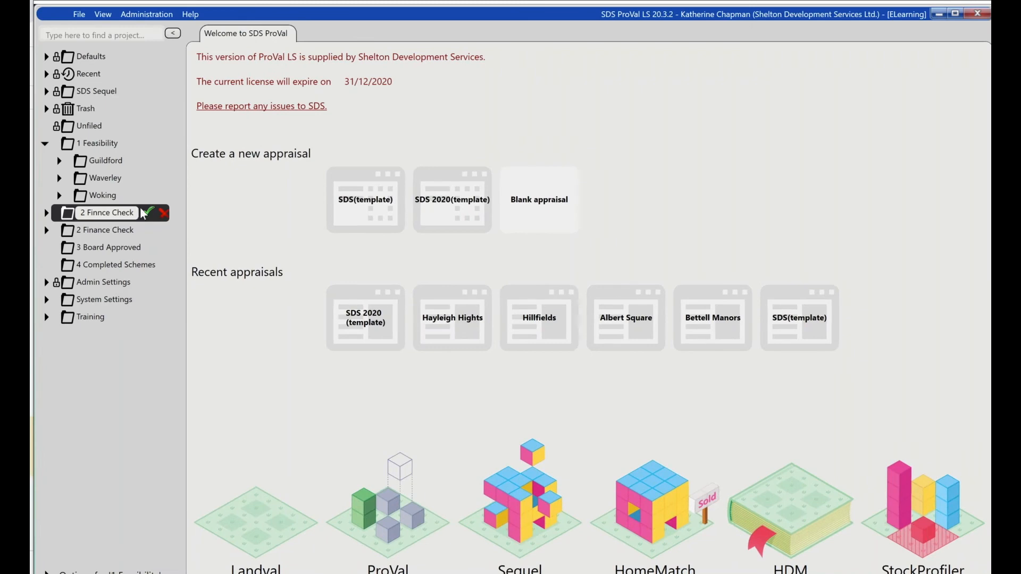
{"action": "left_click", "coordinate": [97, 213]}
{"action": "type", "text": "a"}
{"action": "left_click", "coordinate": [148, 212]}
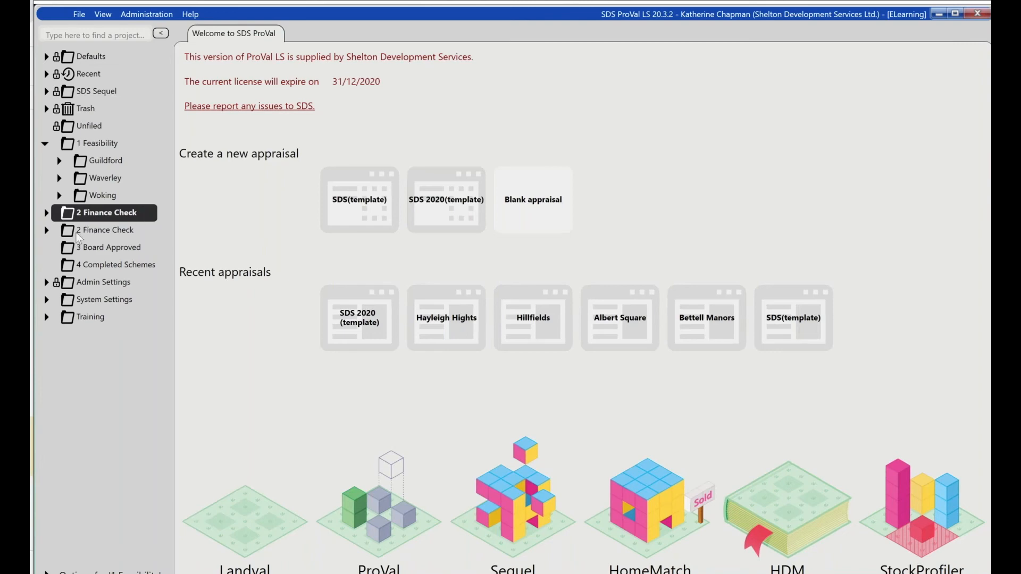
- Move the Meadow Mews project from the original 2 Finance Check folder into the newly renamed 2 Finance Check folder
{"action": "left_click", "coordinate": [49, 232]}
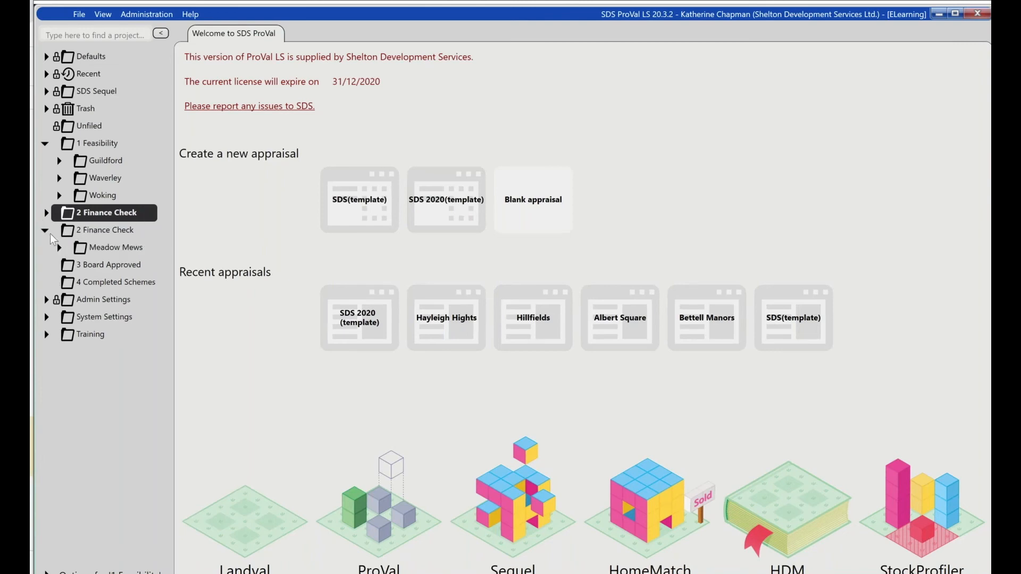
{"action": "left_click_drag", "start_coordinate": [83, 252], "coordinate": [85, 214]}
{"action": "left_click", "coordinate": [524, 336]}
- Move the emptied original 2 Finance Check folder to the Trash and confirm the move
{"action": "right_click", "coordinate": [72, 300]}
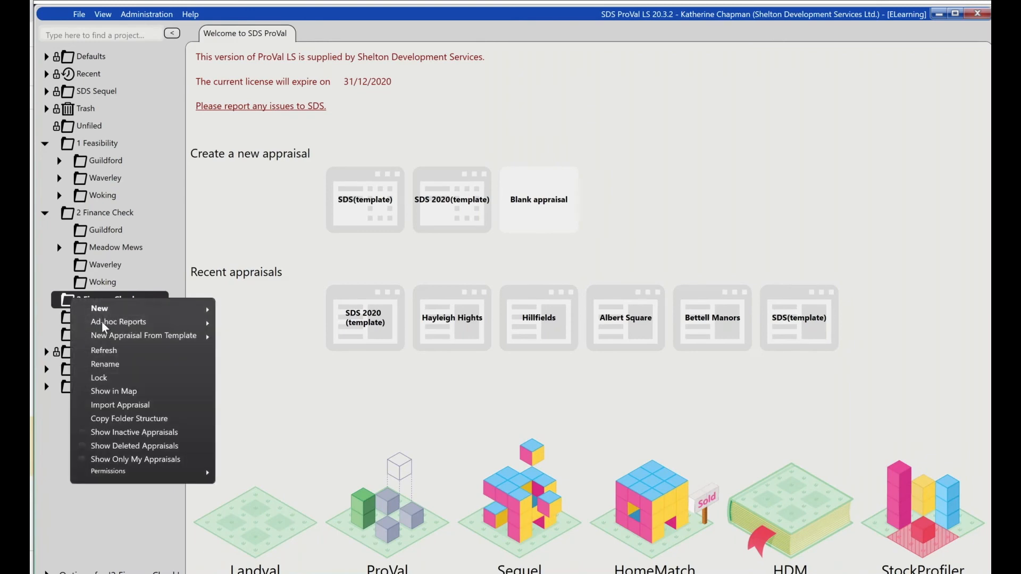
{"action": "left_click", "coordinate": [67, 311]}
{"action": "left_click_drag", "start_coordinate": [67, 111], "coordinate": [68, 109]}
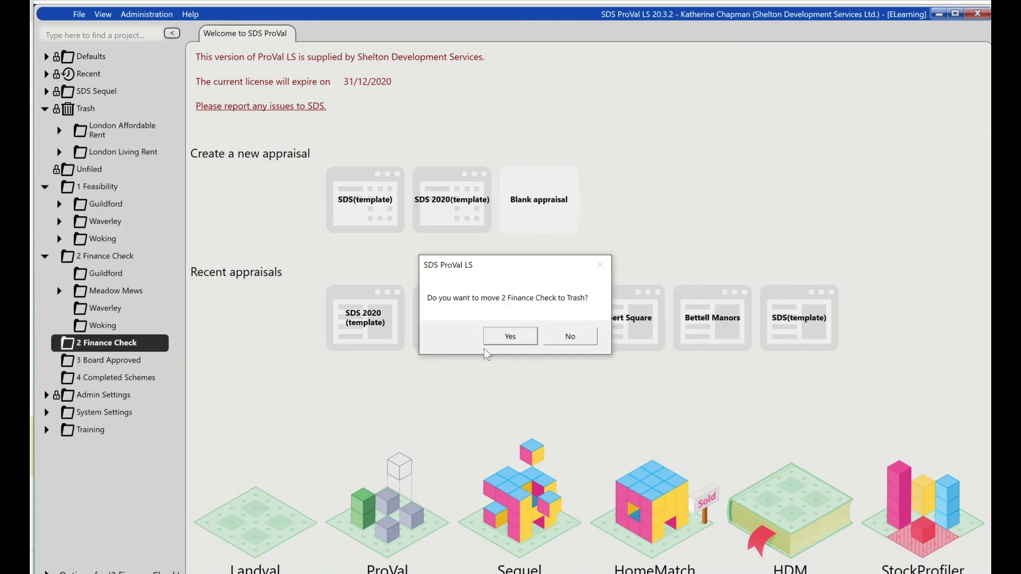
{"action": "left_click", "coordinate": [511, 335]}
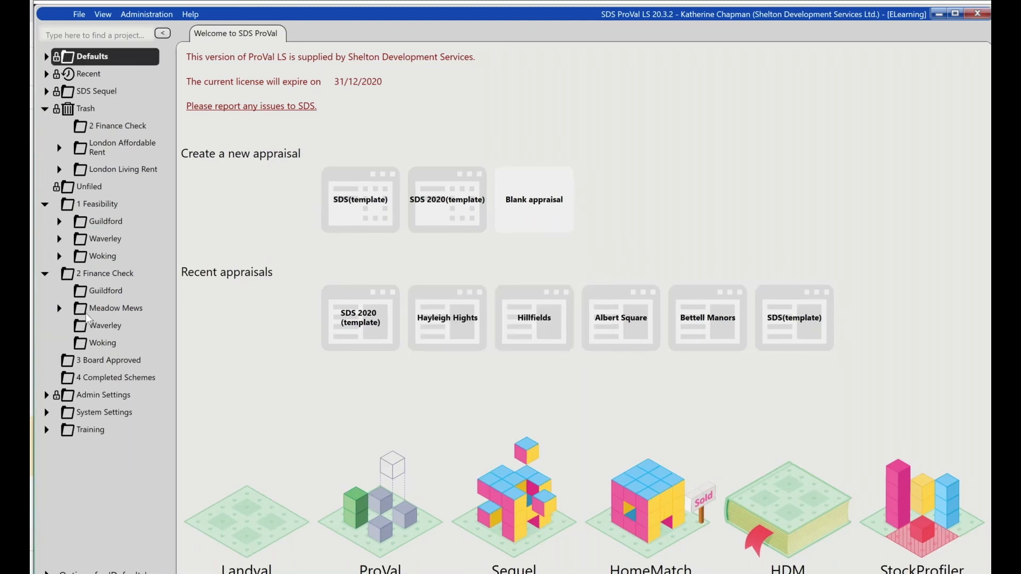
- Move Meadow Mews into the Guildford folder under 2 Finance Check
{"action": "left_click", "coordinate": [83, 308]}
{"action": "left_click_drag", "start_coordinate": [82, 298], "coordinate": [85, 291]}
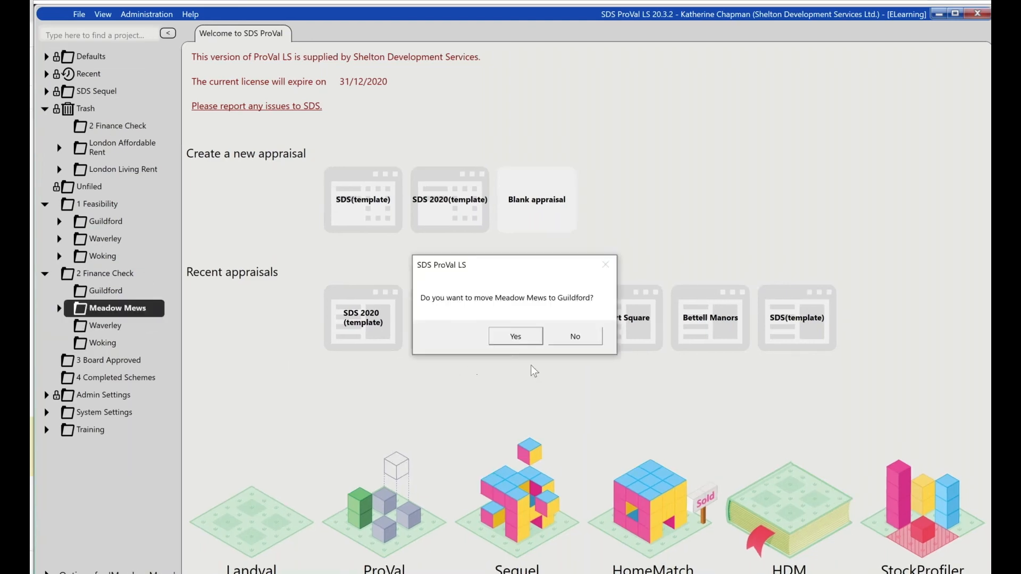
{"action": "left_click", "coordinate": [515, 335]}
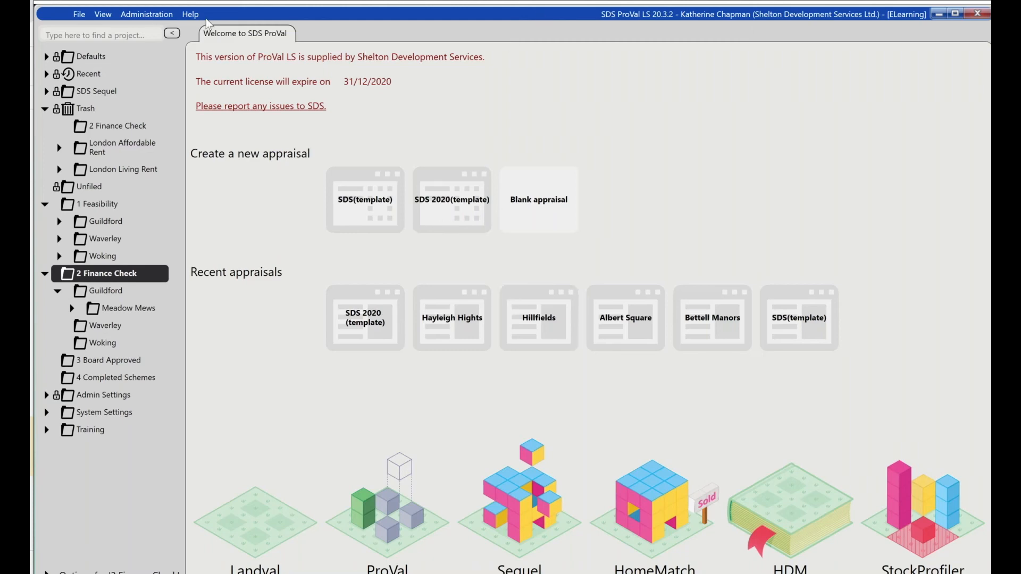
- Open the Sensitivity Scenarios administration page, followed by the Permissions page
{"action": "left_click", "coordinate": [157, 16]}
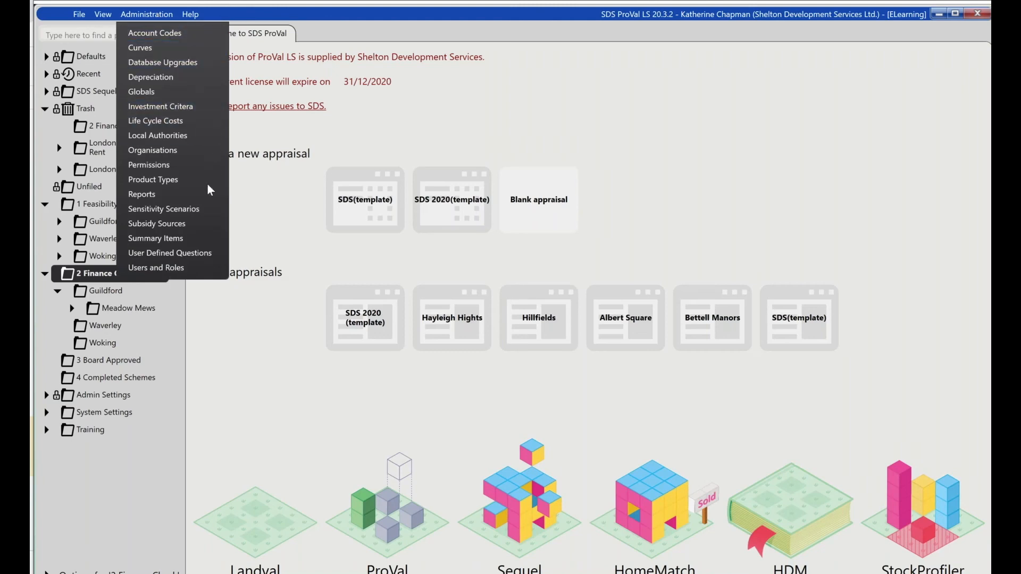
{"action": "left_click", "coordinate": [190, 211]}
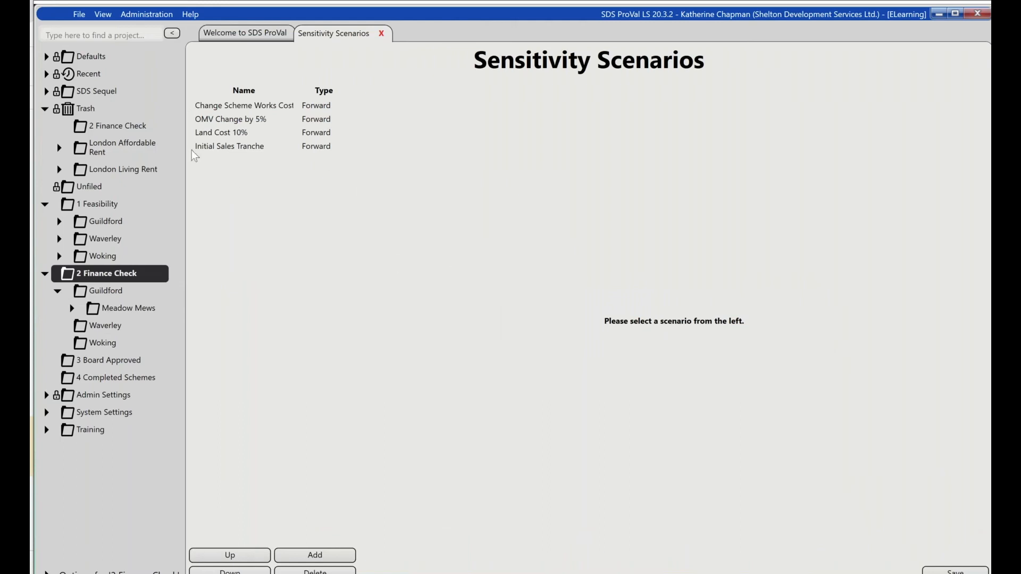
{"action": "left_click", "coordinate": [139, 13]}
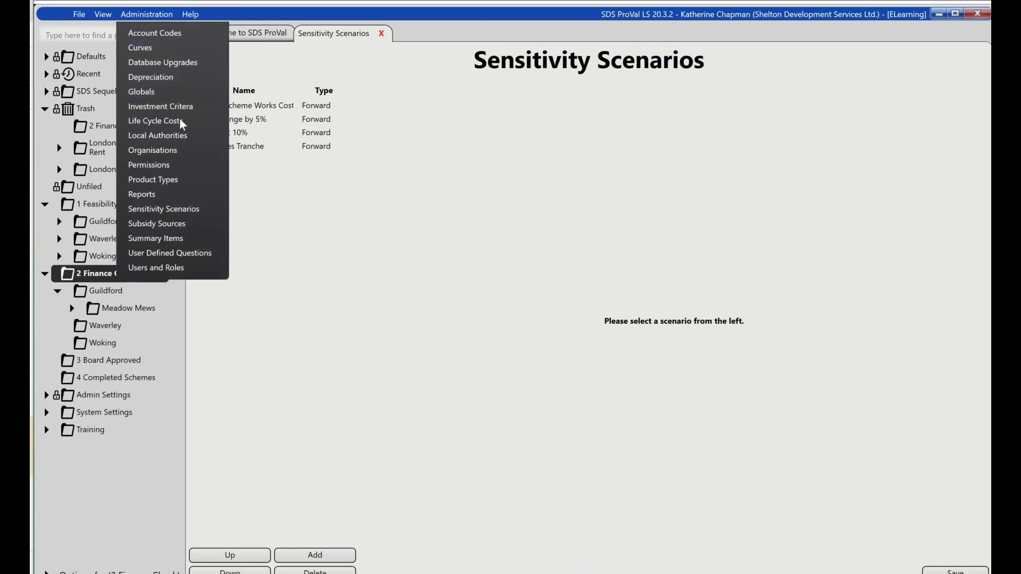
{"action": "left_click", "coordinate": [173, 165]}
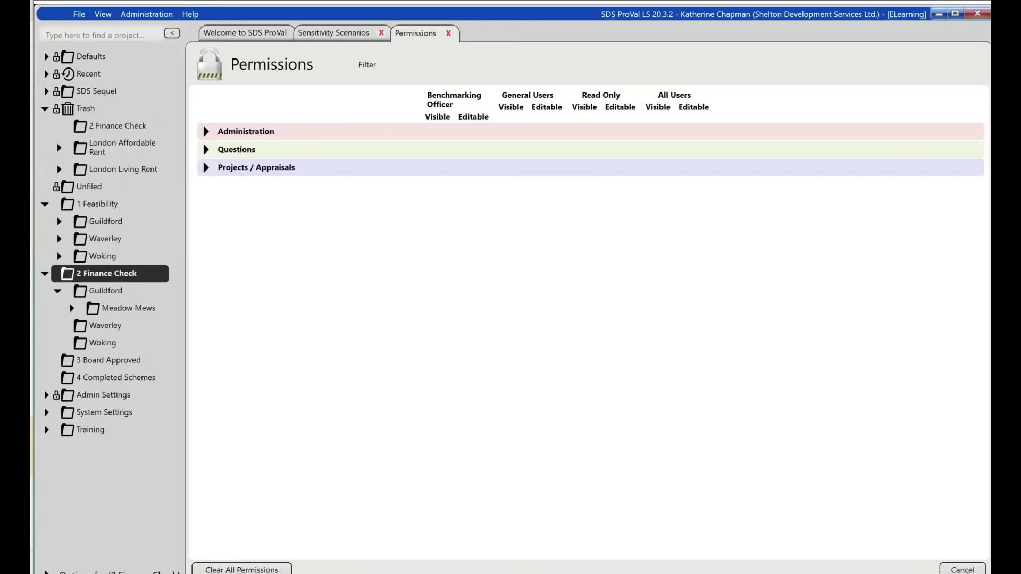
- Enter Copy as the permissions filter and expand the Administration permissions
{"action": "left_click", "coordinate": [362, 63]}
{"action": "double_click", "coordinate": [368, 65]}
{"action": "type", "text": "COpy"}
{"action": "key", "text": "BackSpace"}
{"action": "key", "text": "BackSpace"}
{"action": "key", "text": "BackSpace"}
{"action": "type", "text": "opy"}
{"action": "left_click", "coordinate": [206, 133]}
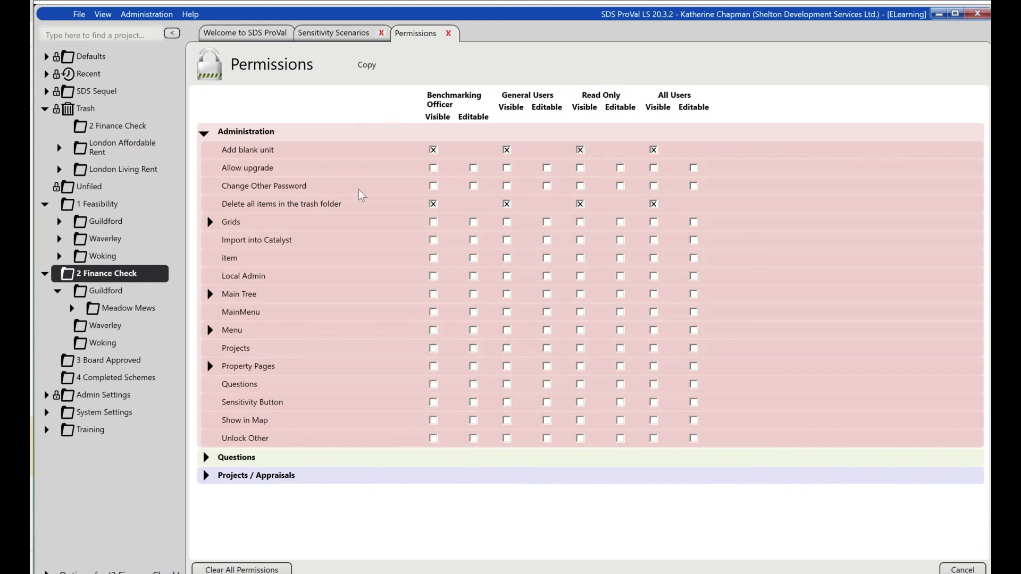
- Reapply the Copy filter and expand Grids and its Content menu to reach the Copy permission
{"action": "double_click", "coordinate": [372, 73]}
{"action": "type", "text": "Copy"}
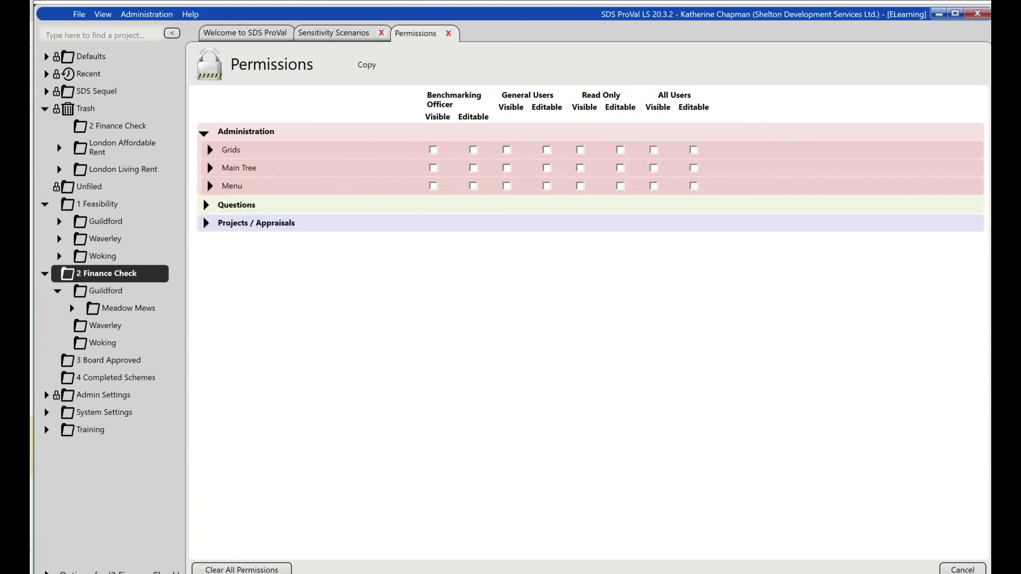
{"action": "left_click", "coordinate": [210, 150]}
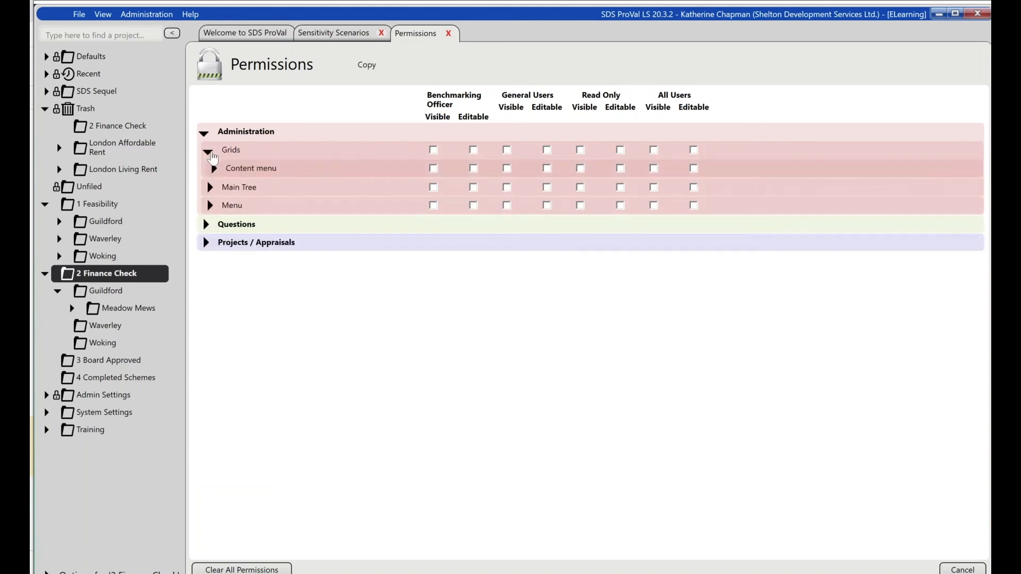
{"action": "left_click", "coordinate": [212, 169]}
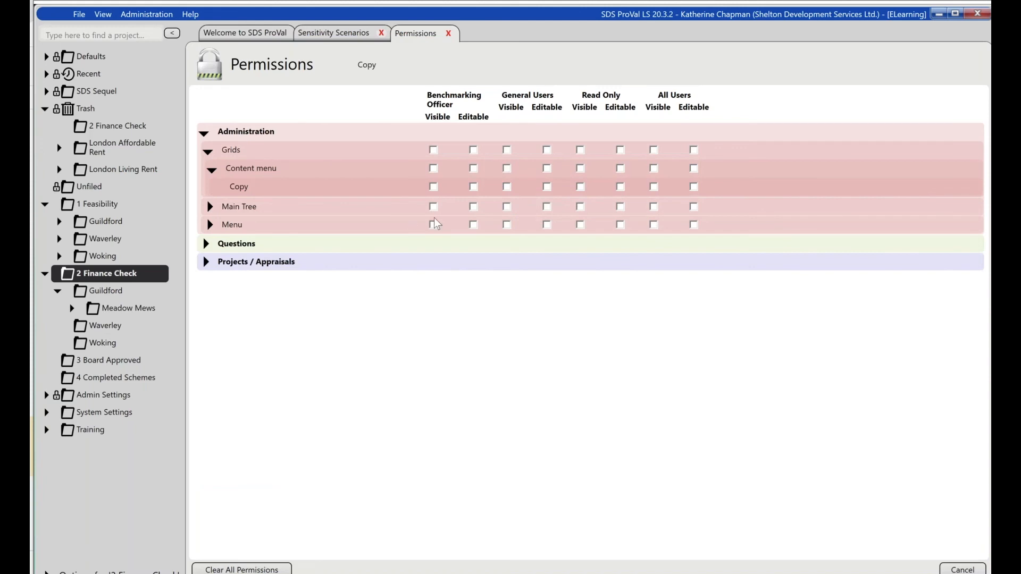
- Expand the Main Tree and its Context Menu permissions to reach Copy Folder Structure
{"action": "left_click", "coordinate": [434, 187]}
{"action": "left_click", "coordinate": [434, 187]}
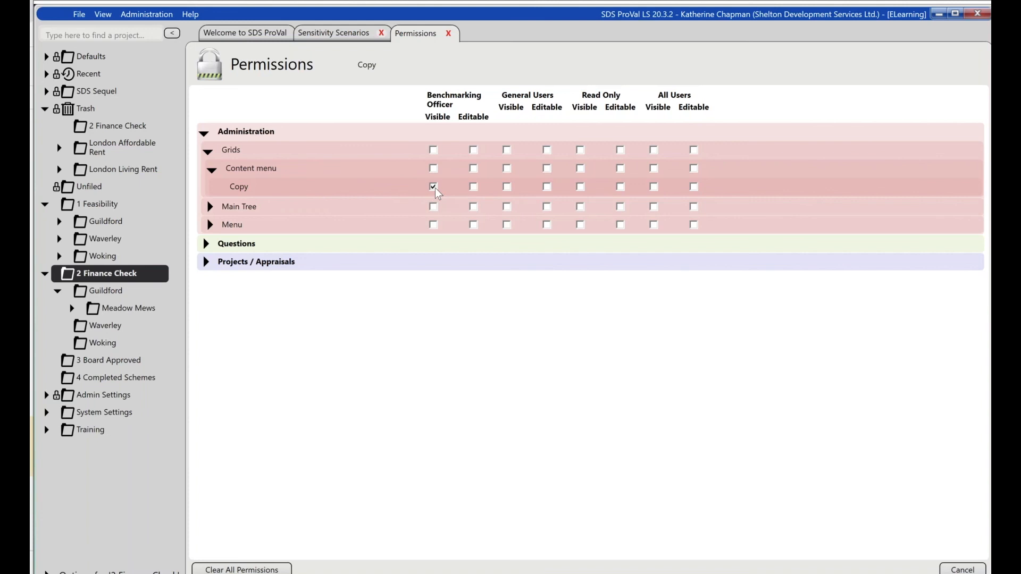
{"action": "left_click", "coordinate": [211, 207]}
{"action": "left_click", "coordinate": [212, 226]}
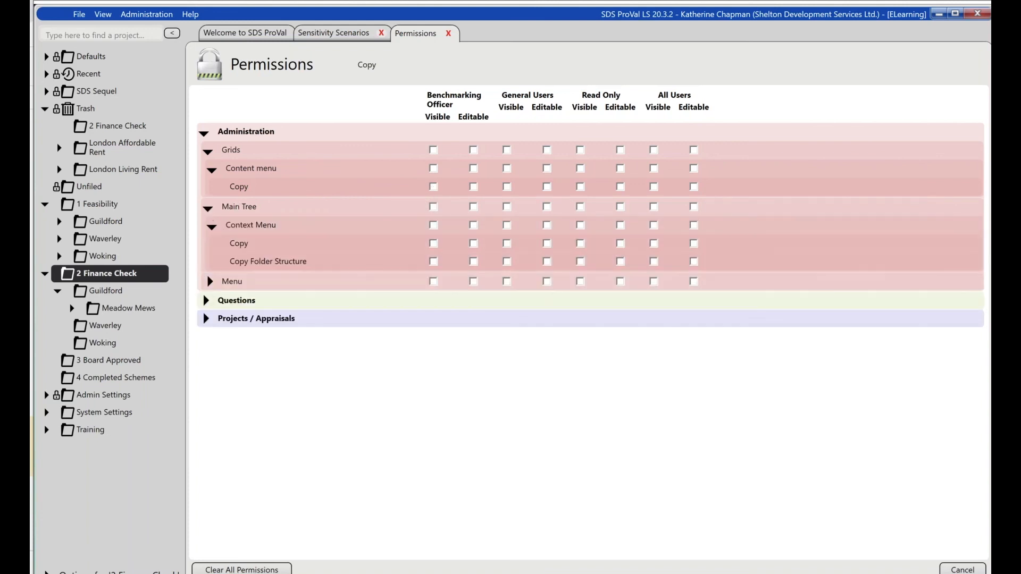
- Switch the Copy Folder Structure Visible setting on and back off for Benchmarking Officer, General Users, Read Only and All Users
{"action": "left_click", "coordinate": [434, 263]}
{"action": "left_click", "coordinate": [507, 262]}
{"action": "left_click", "coordinate": [581, 262]}
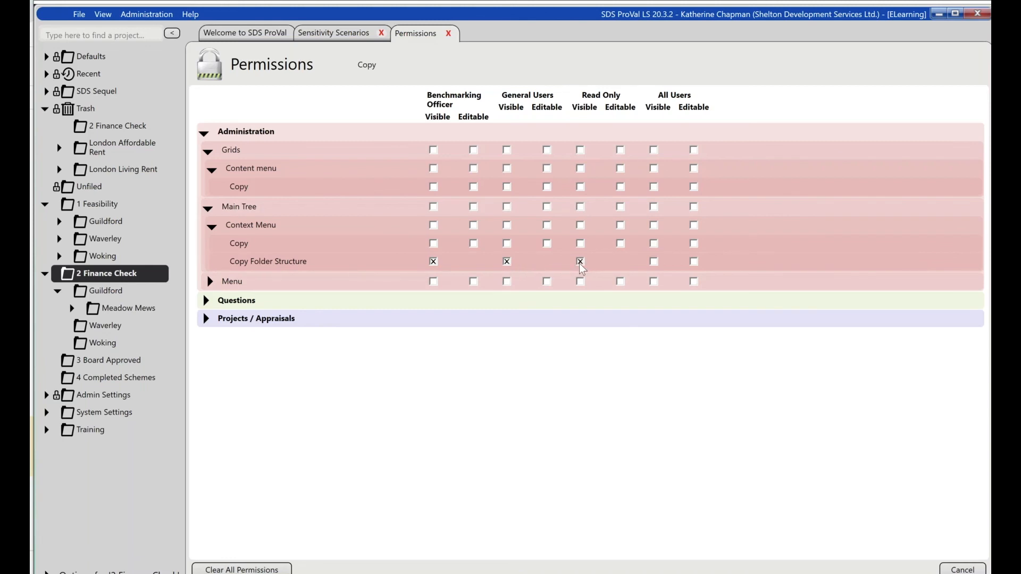
{"action": "left_click", "coordinate": [654, 262]}
{"action": "left_click", "coordinate": [654, 262]}
{"action": "left_click", "coordinate": [581, 261]}
{"action": "left_click", "coordinate": [506, 262]}
{"action": "left_click", "coordinate": [433, 261]}
- Expand the Questions permissions and Scheme Appraisal to view its sections, including Beginning of Appraisal
{"action": "left_click", "coordinate": [207, 301]}
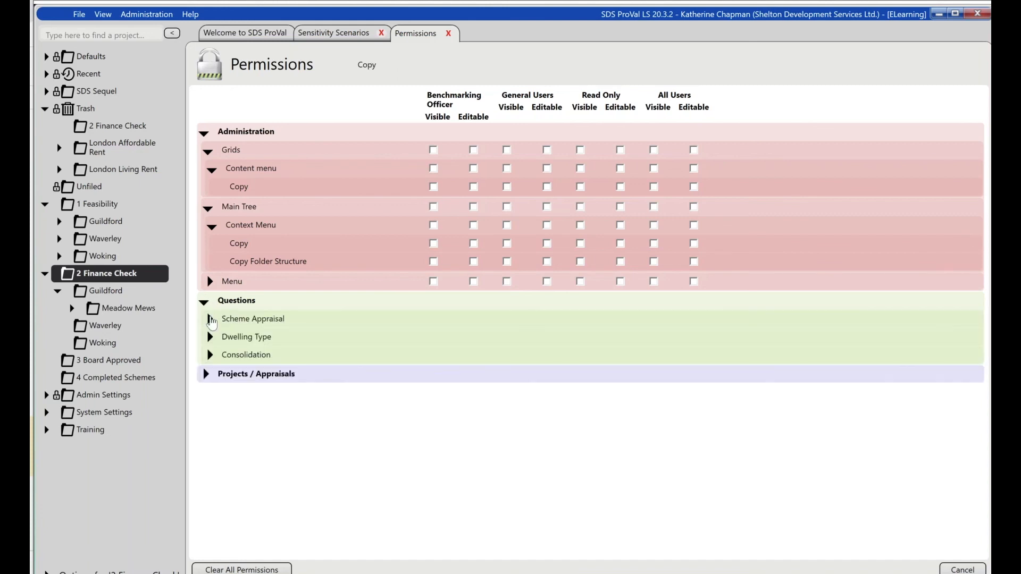
{"action": "left_click", "coordinate": [210, 319]}
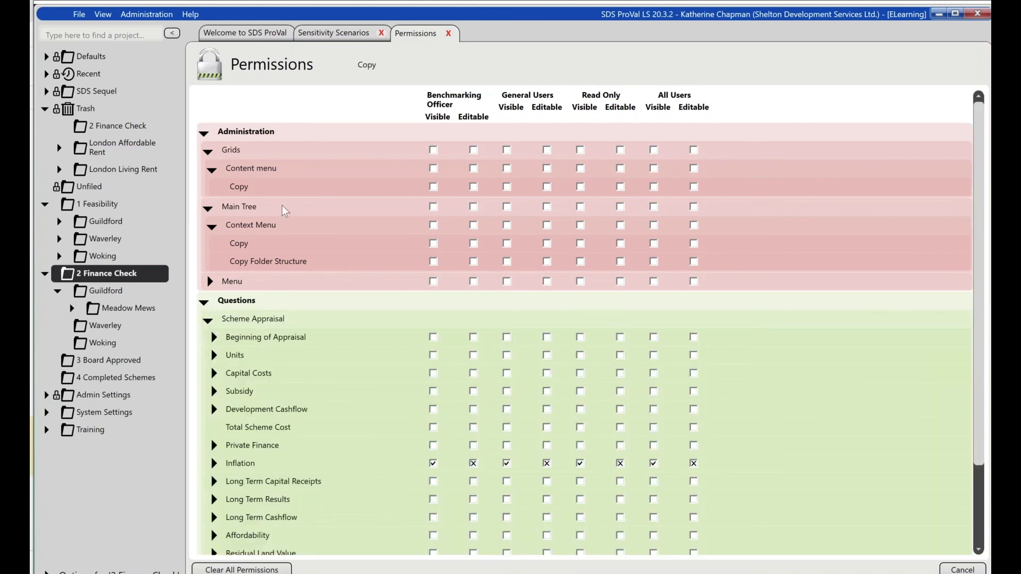
{"action": "left_click", "coordinate": [214, 338]}
{"action": "left_click", "coordinate": [214, 337]}
- Filter the permissions by NPV and expand Units, Unit Attributes, NPV Rates and Rent Allowances
{"action": "double_click", "coordinate": [371, 67]}
{"action": "type", "text": "NPV"}
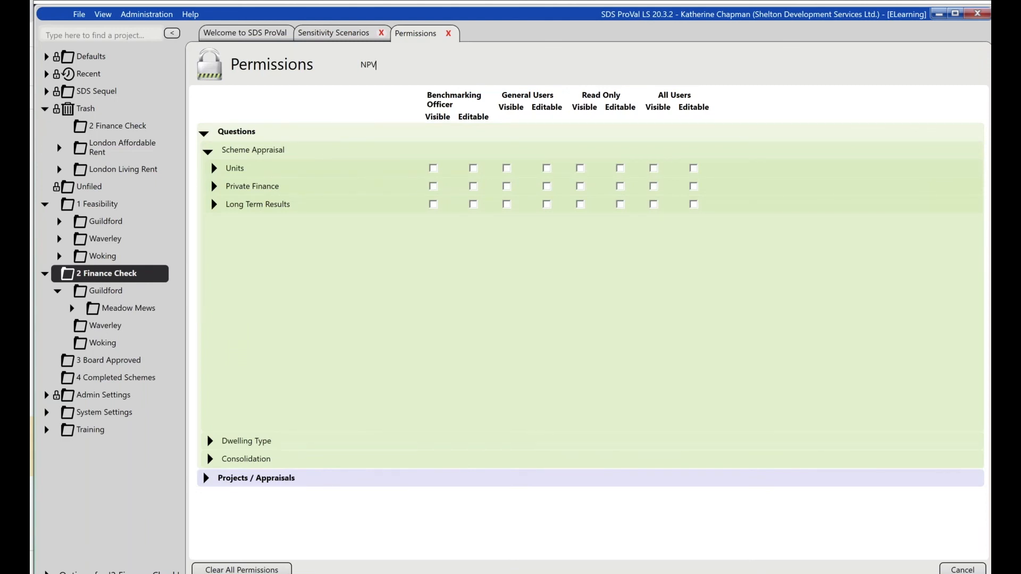
{"action": "left_click", "coordinate": [213, 169]}
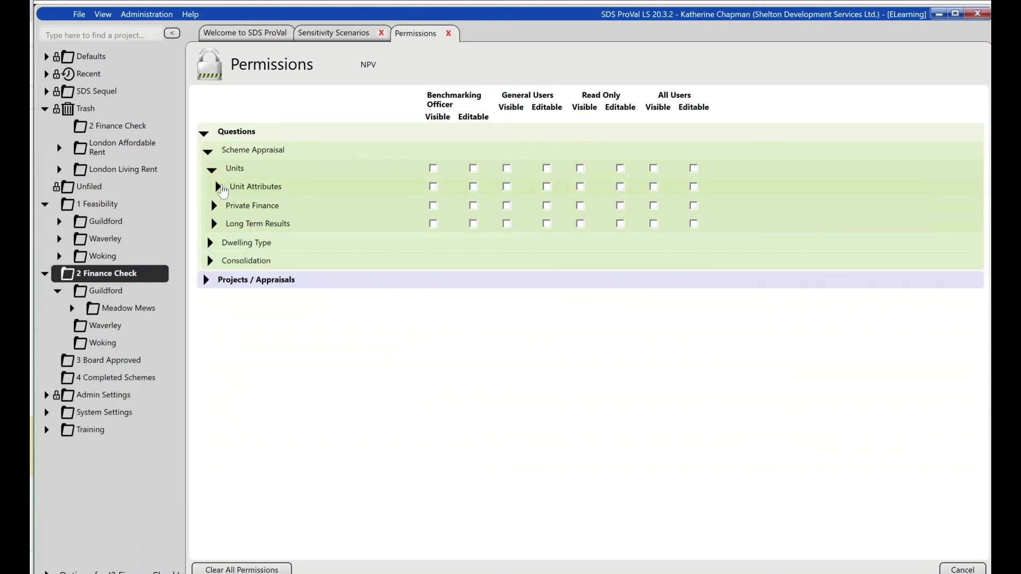
{"action": "left_click", "coordinate": [219, 188]}
{"action": "left_click", "coordinate": [223, 208]}
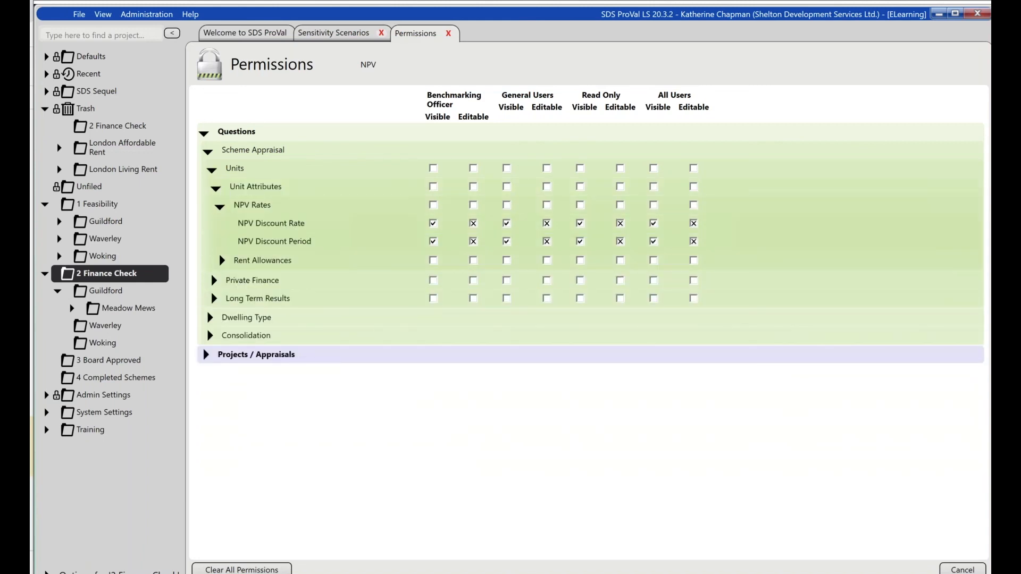
{"action": "left_click", "coordinate": [223, 261]}
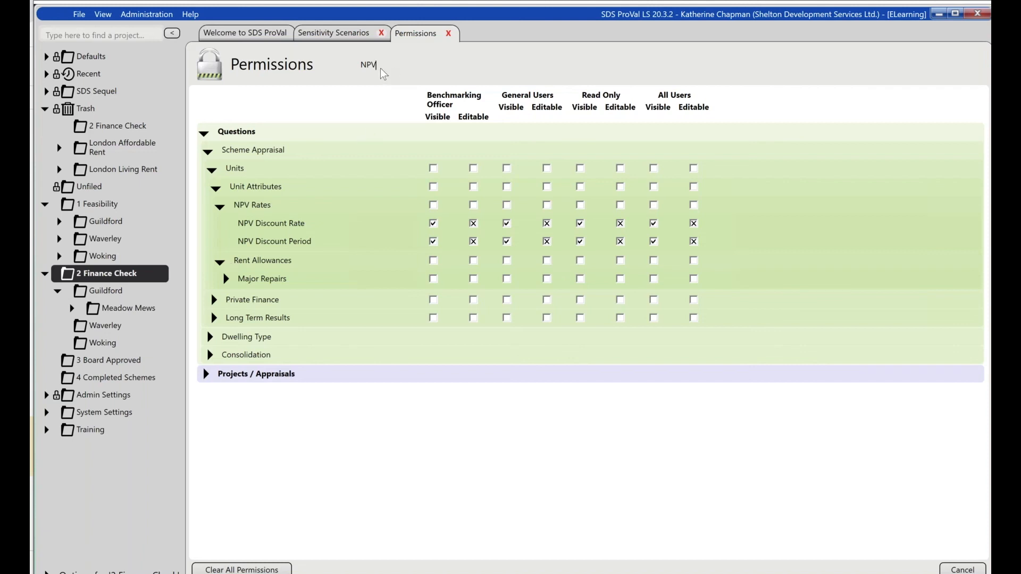
- Clear the NPV filter and close the Permissions page, acknowledging the restart notice
{"action": "key", "text": "BackSpace"}
{"action": "key", "text": "BackSpace"}
{"action": "key", "text": "BackSpace"}
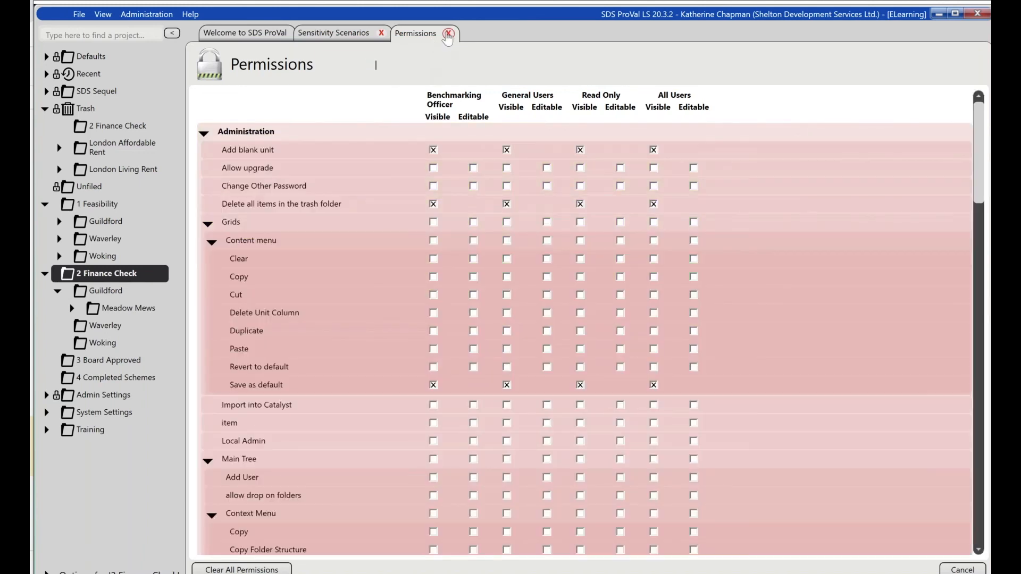
{"action": "left_click", "coordinate": [449, 33]}
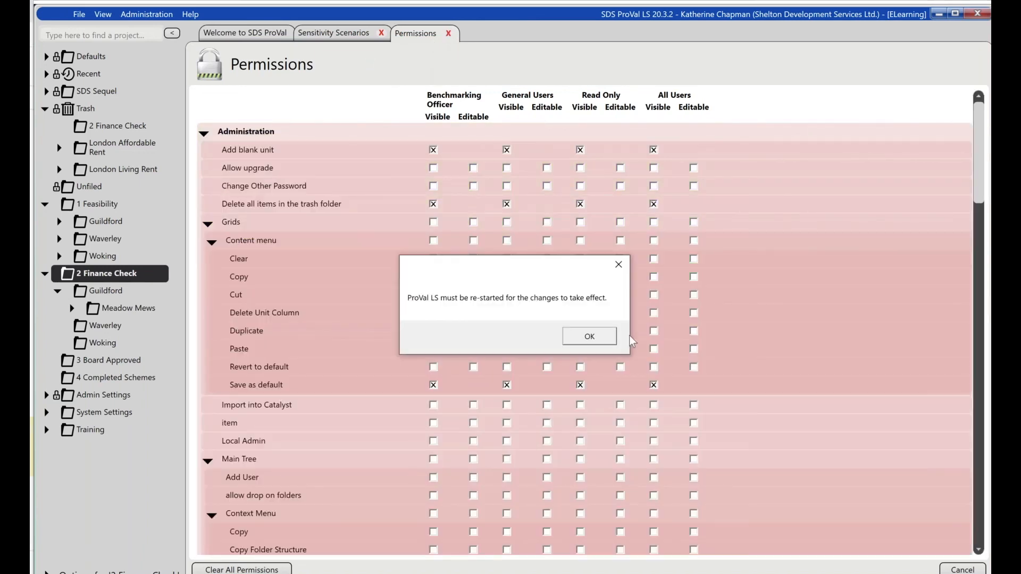
{"action": "left_click", "coordinate": [605, 334]}
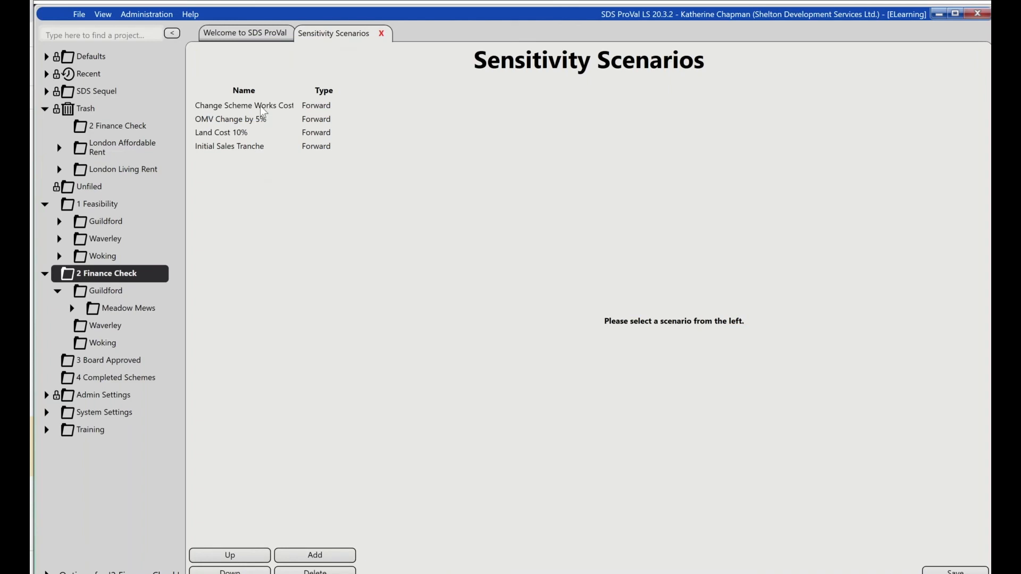
- Add a new sensitivity scenario and name it Base Inflation Rate
{"action": "left_click", "coordinate": [301, 554]}
{"action": "left_click", "coordinate": [230, 160]}
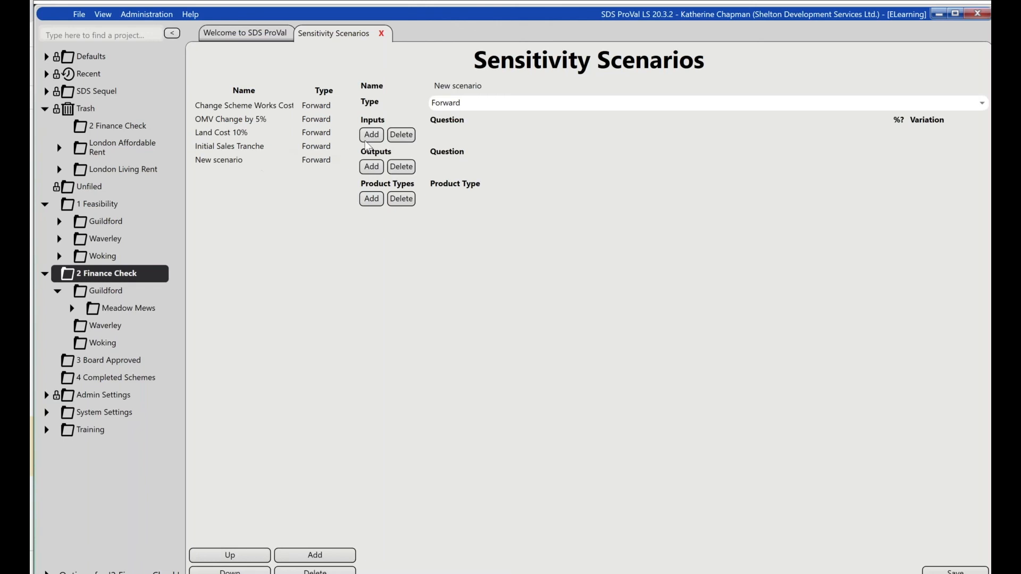
{"action": "left_click_drag", "start_coordinate": [490, 87], "coordinate": [376, 92]}
{"action": "key", "text": "BackSpace"}
{"action": "type", "text": "Base Inflation Rate"}
{"action": "key", "text": "Tab"}
- Add an input to the scenario and choose Base Inflation Rate (BaseRate) as its question by searching for Inflation
{"action": "left_click", "coordinate": [380, 131]}
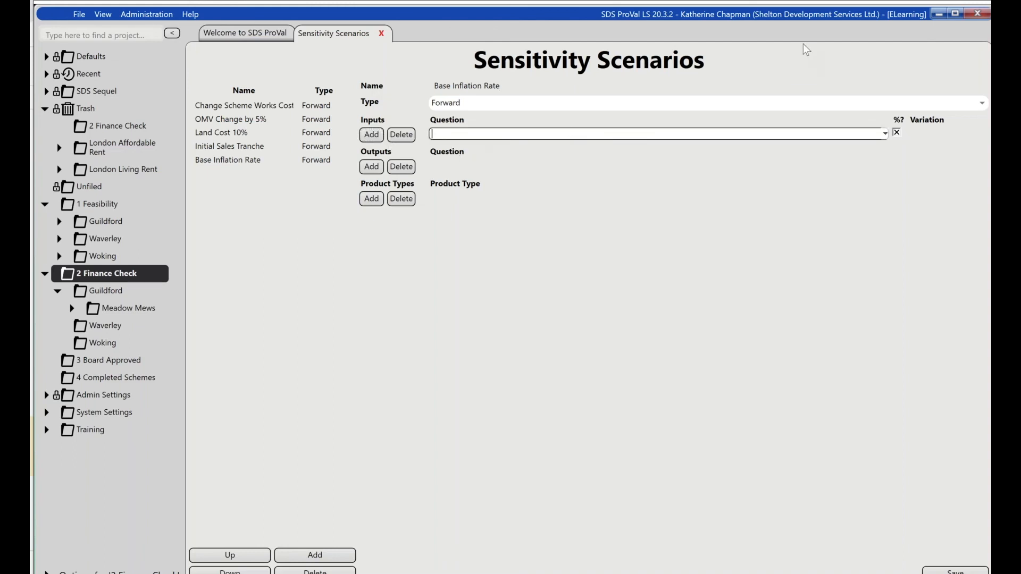
{"action": "left_click", "coordinate": [884, 133]}
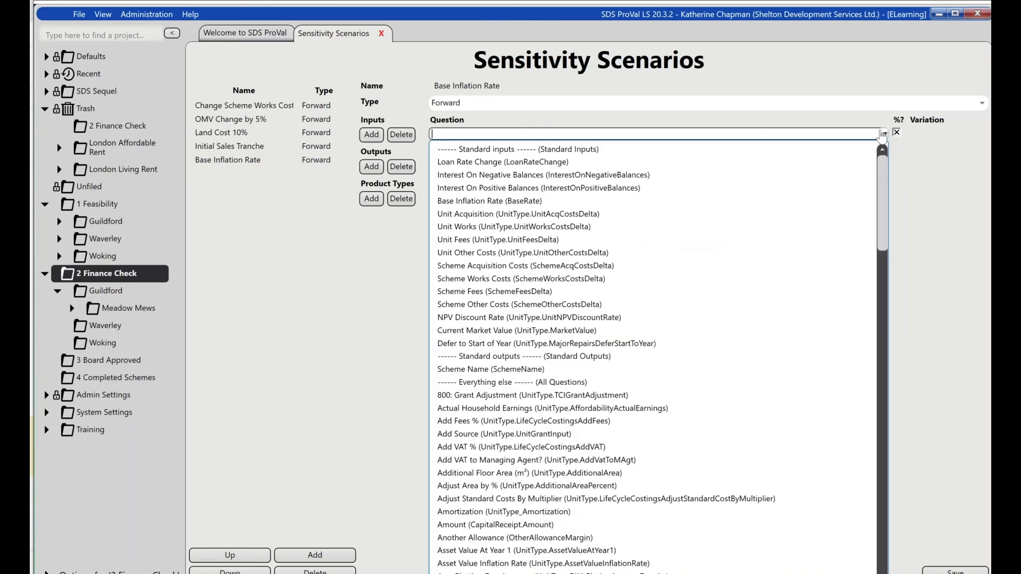
{"action": "type", "text": "%infl"}
{"action": "key", "text": "BackSpace"}
{"action": "key", "text": "BackSpace"}
{"action": "key", "text": "BackSpace"}
{"action": "key", "text": "BackSpace"}
{"action": "key", "text": "BackSpace"}
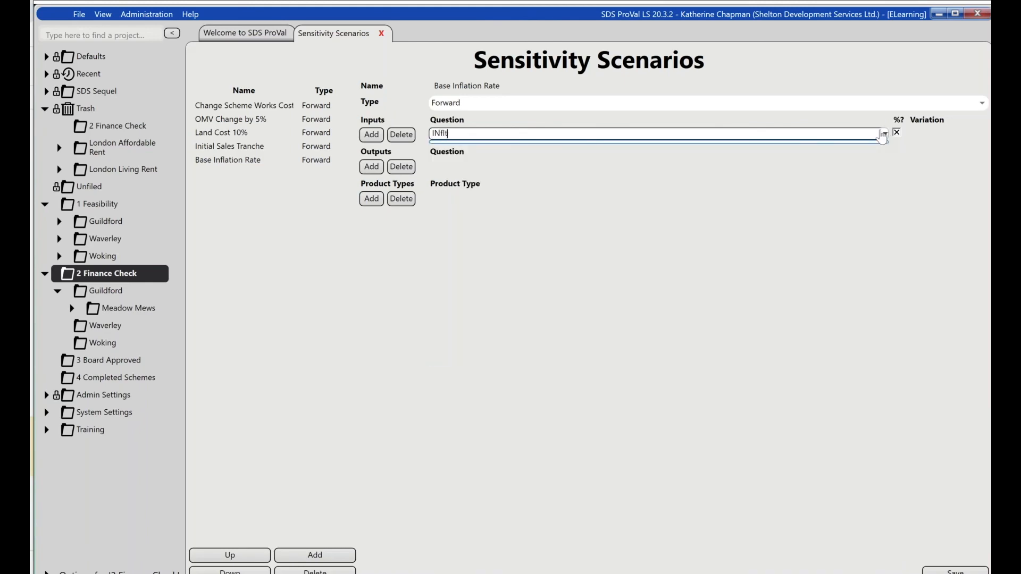
{"action": "type", "text": "Inf"}
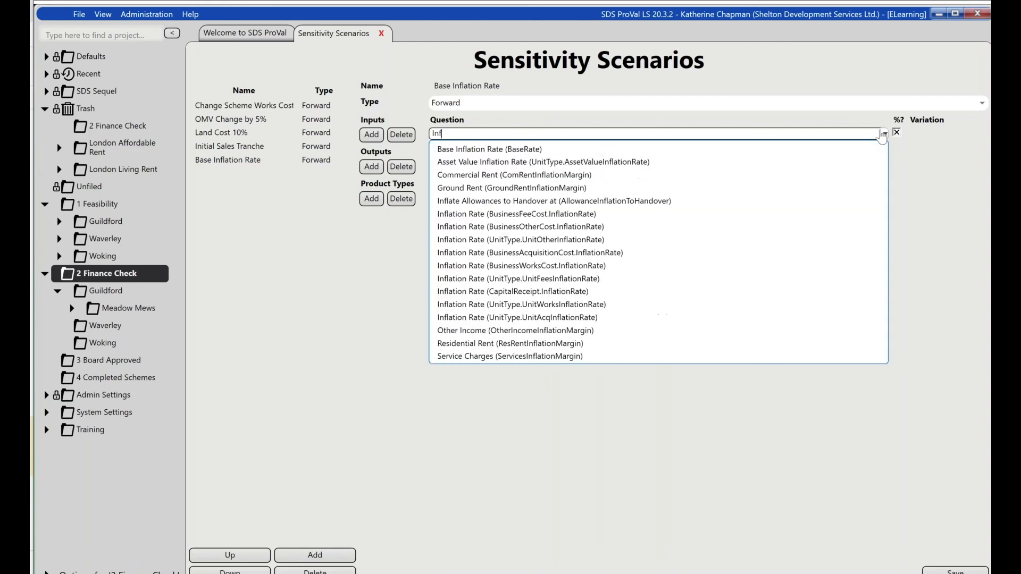
{"action": "type", "text": "lation"}
{"action": "left_click", "coordinate": [495, 149]}
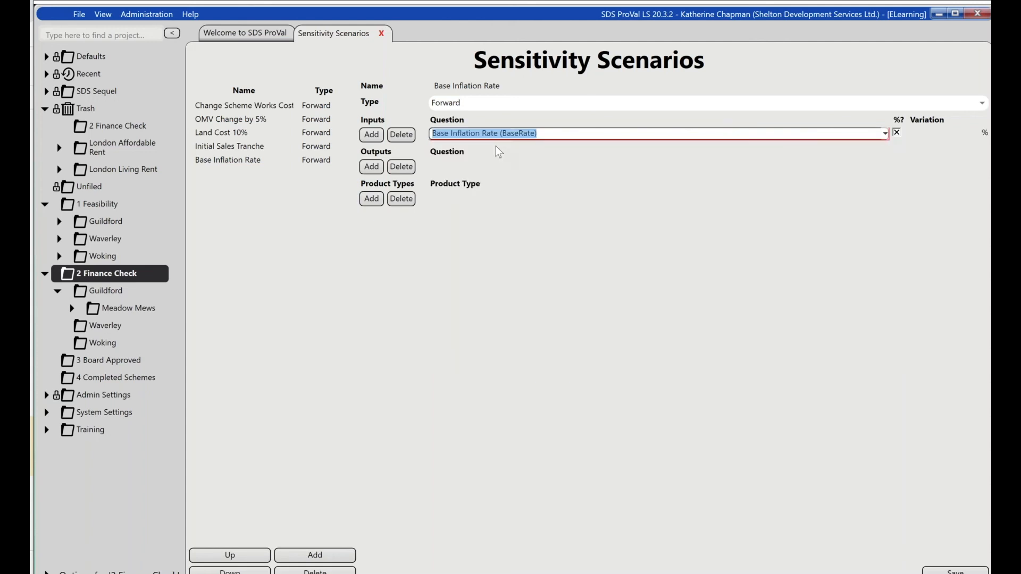
- Set the variation of the Base Inflation Rate input to 0.50 %
{"action": "left_click", "coordinate": [928, 135]}
{"action": "type", "text": "0.5"}
{"action": "key", "text": "Tab"}
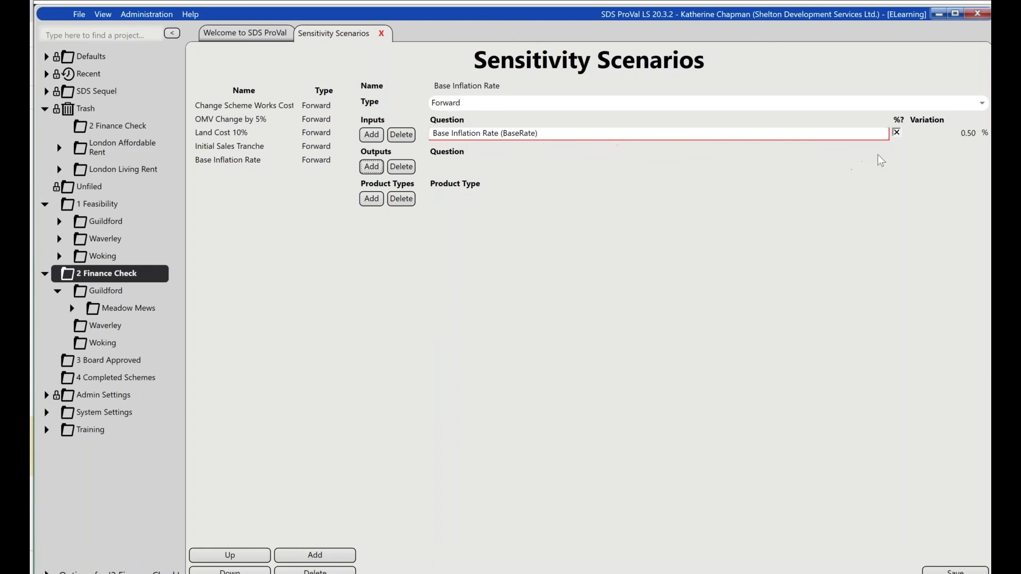
{"action": "left_click", "coordinate": [896, 133]}
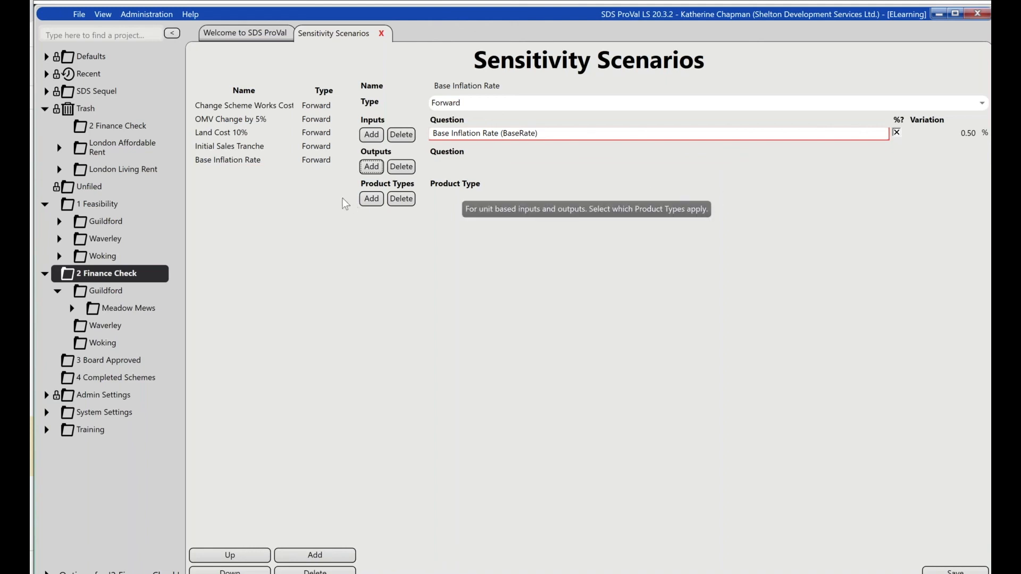
- Add an output to the scenario and choose IRR (IRR) from the standard outputs as its question
{"action": "left_click", "coordinate": [371, 167]}
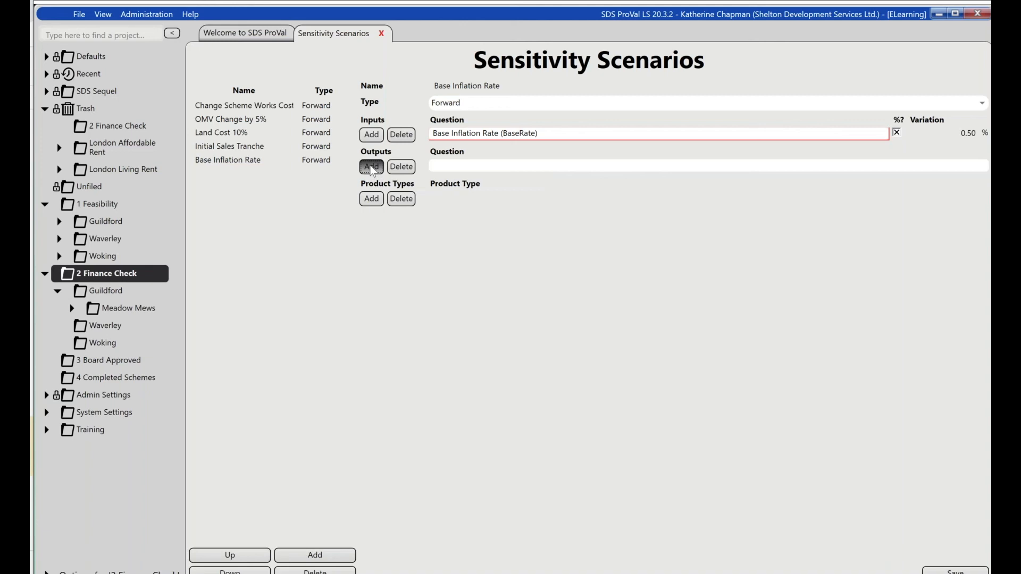
{"action": "left_click", "coordinate": [793, 166]}
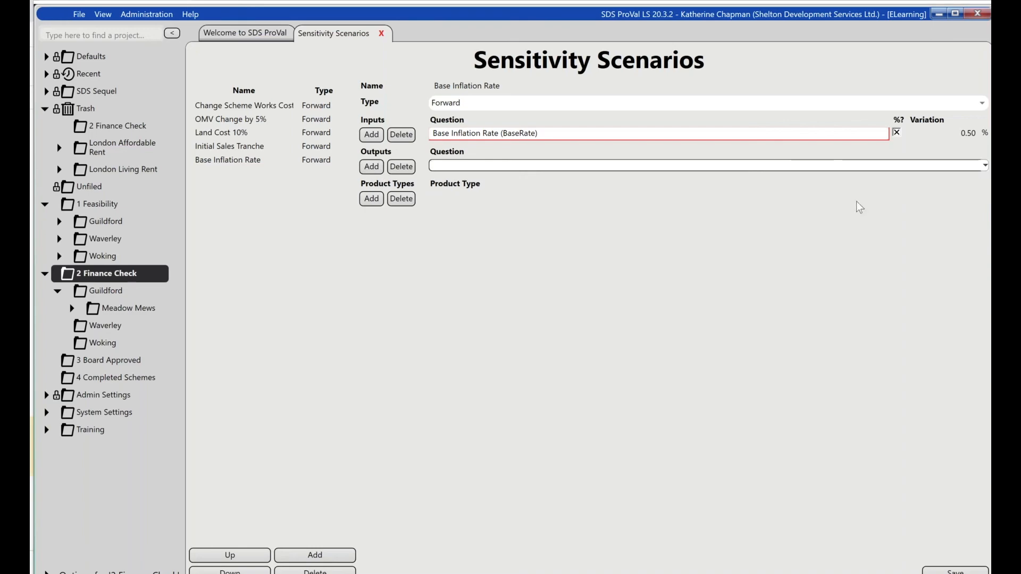
{"action": "left_click", "coordinate": [983, 166]}
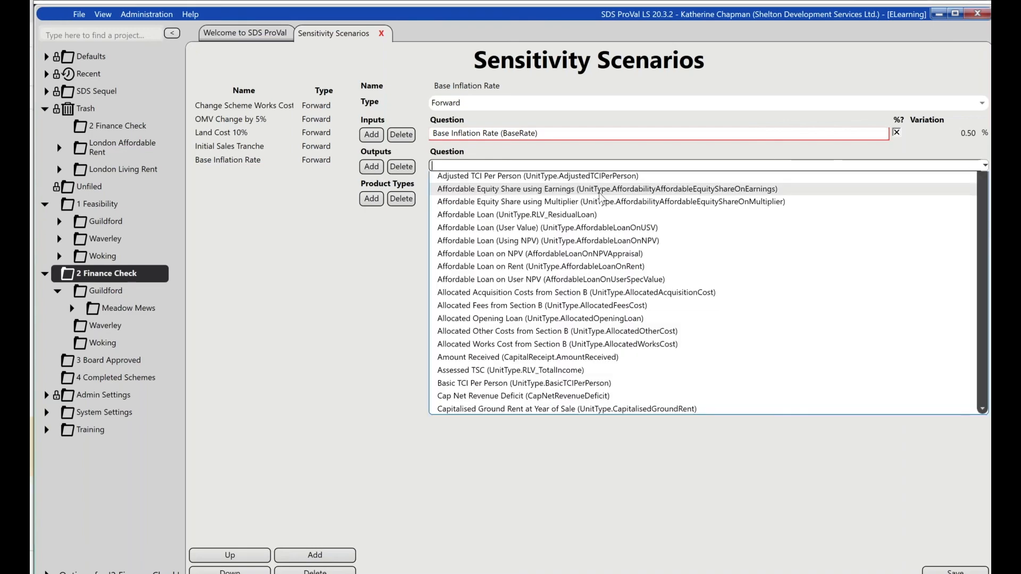
{"action": "key", "text": "Escape"}
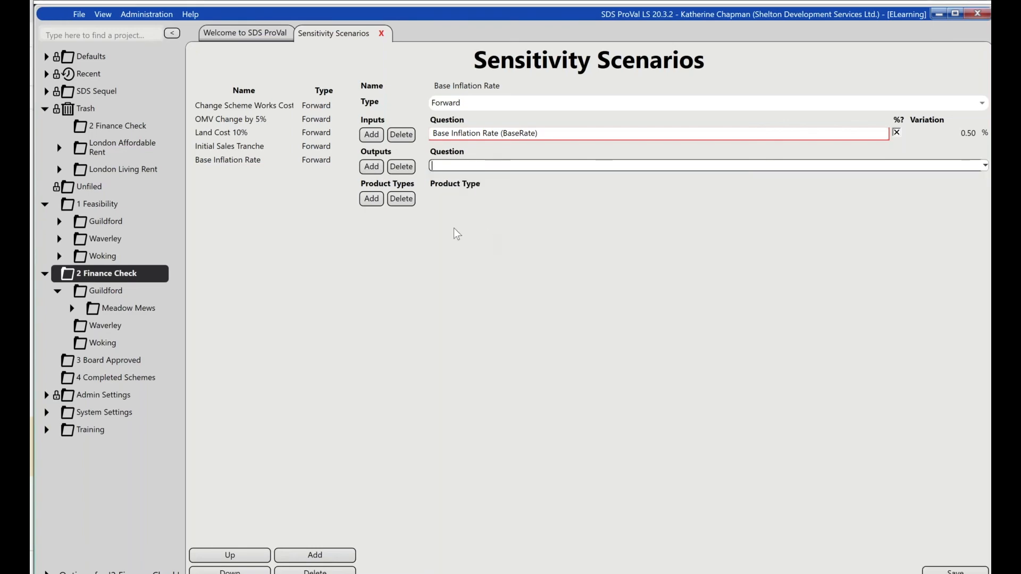
{"action": "left_click", "coordinate": [984, 167]}
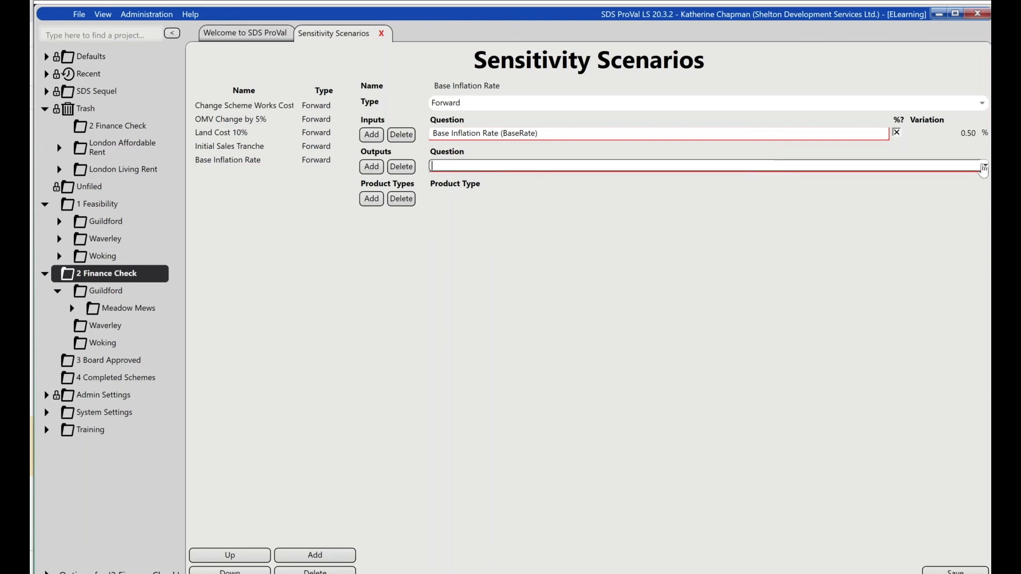
{"action": "left_click", "coordinate": [502, 231]}
{"action": "key", "text": "Tab"}
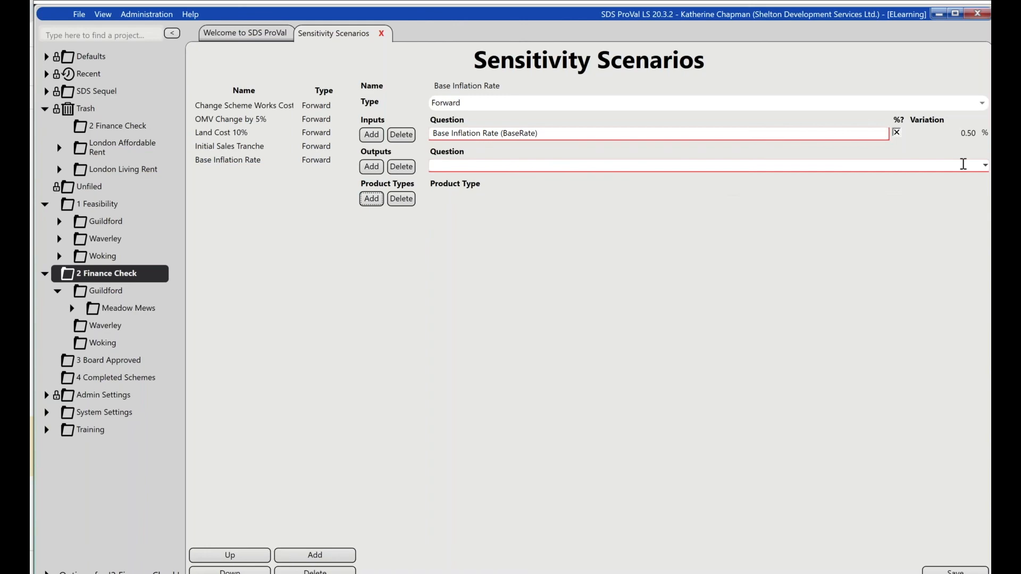
{"action": "left_click", "coordinate": [885, 134]}
{"action": "key", "text": "Tab"}
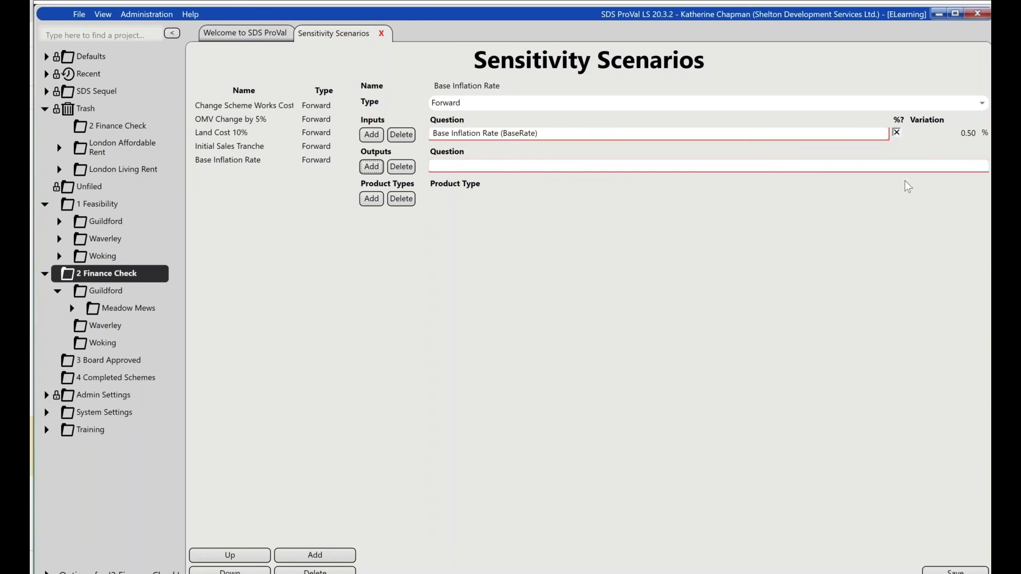
{"action": "left_click", "coordinate": [984, 167]}
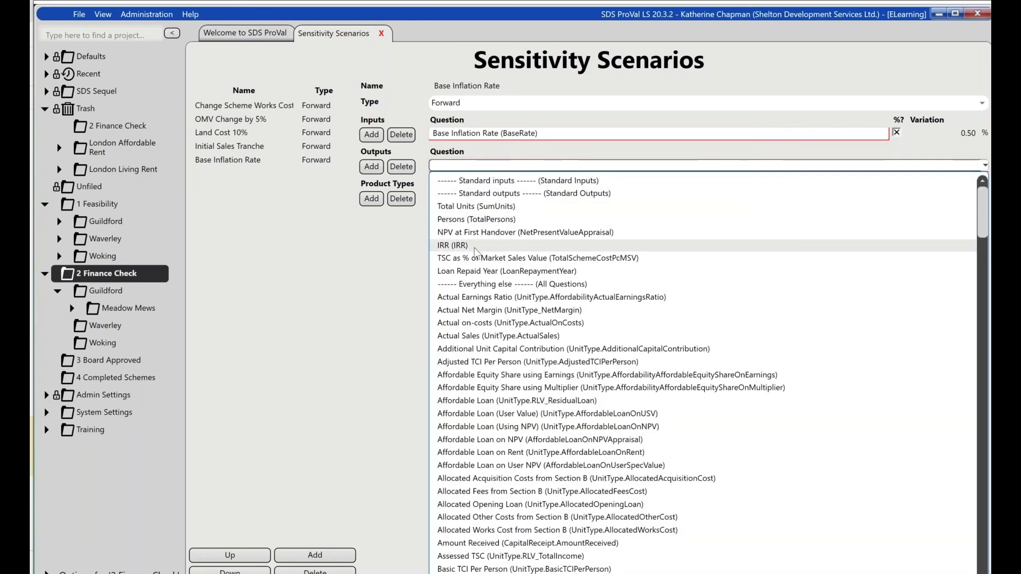
{"action": "left_click", "coordinate": [453, 244]}
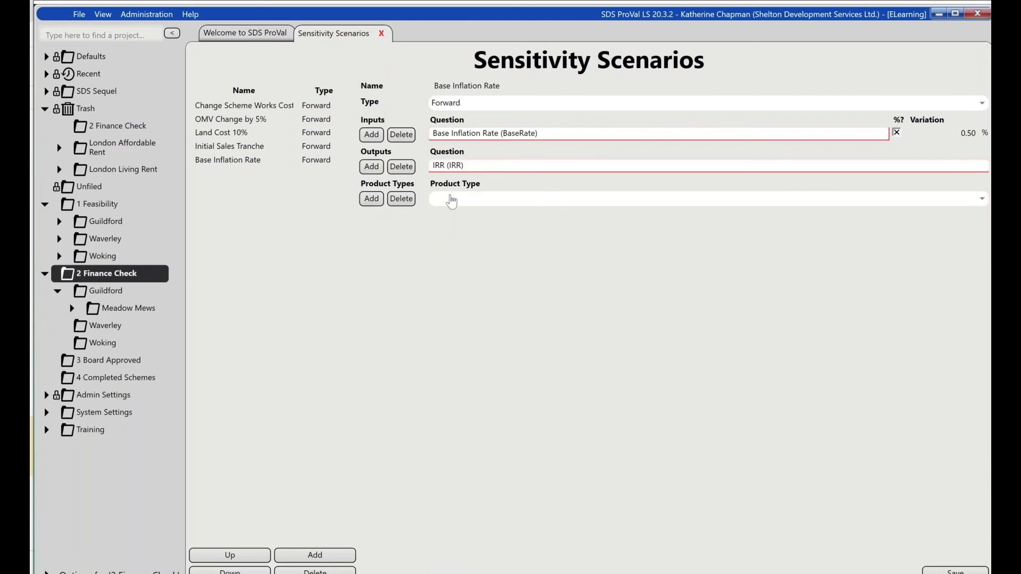
- Choose Outright Sale as the scenario's product type, replacing it with Private Rent
{"action": "left_click", "coordinate": [979, 199]}
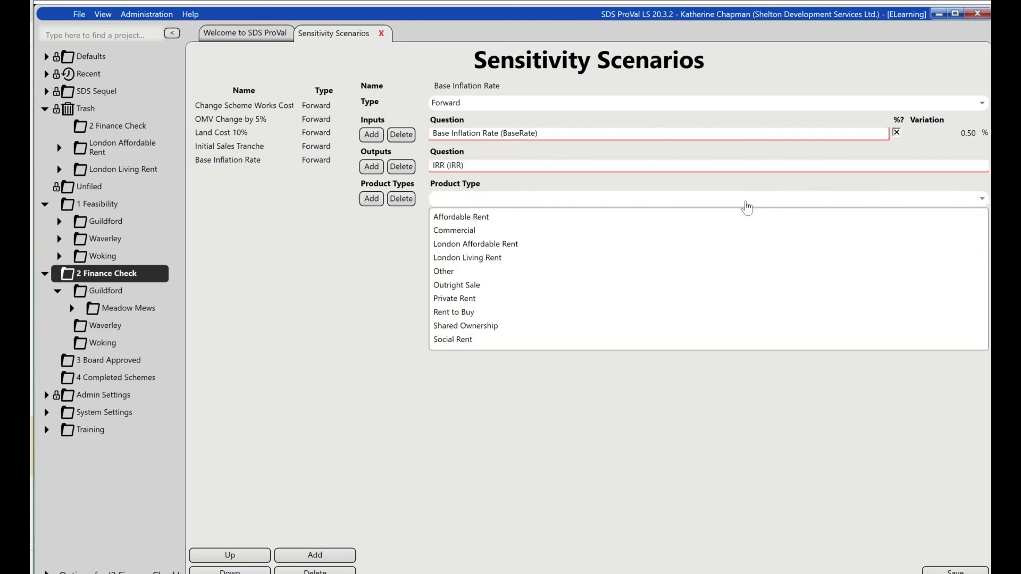
{"action": "left_click", "coordinate": [461, 285]}
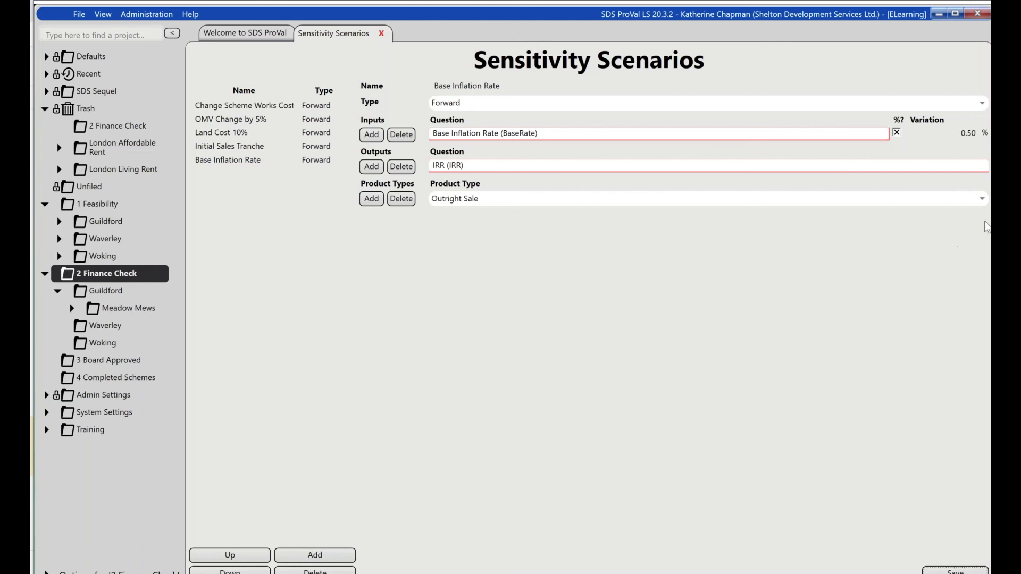
{"action": "left_click", "coordinate": [981, 200]}
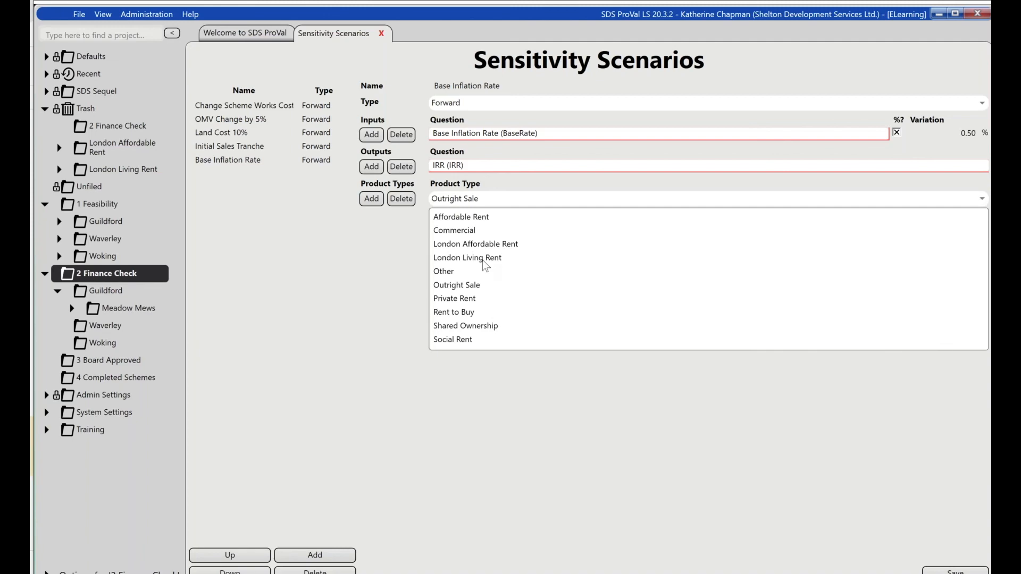
{"action": "left_click", "coordinate": [462, 300]}
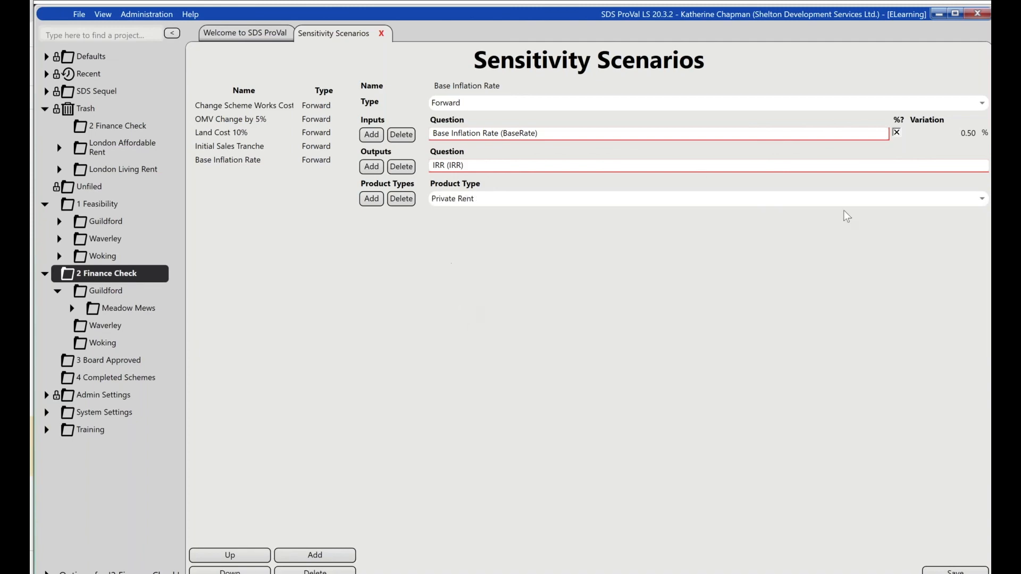
- Review the available input questions, search them for base and reselect Base Inflation Rate (BaseRate)
{"action": "left_click", "coordinate": [882, 133]}
{"action": "left_click", "coordinate": [882, 134]}
{"action": "left_click", "coordinate": [882, 134]}
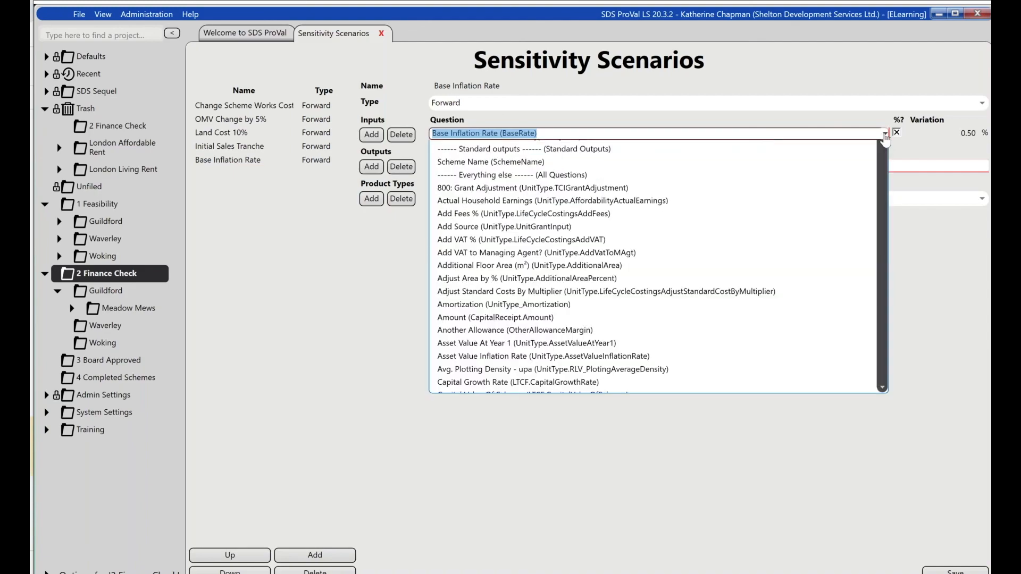
{"action": "left_click_drag", "start_coordinate": [883, 168], "coordinate": [828, 139]}
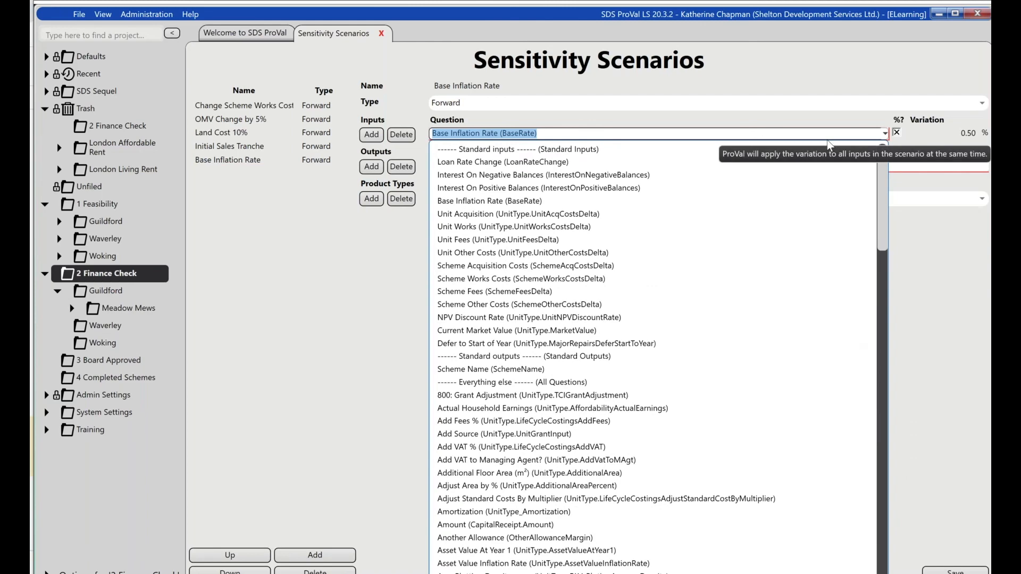
{"action": "type", "text": "base"}
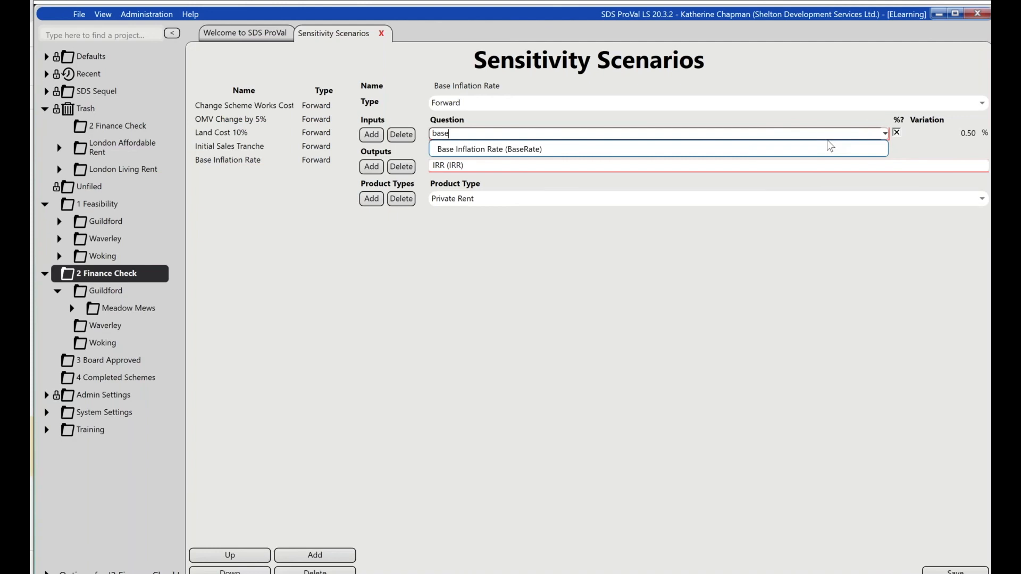
{"action": "left_click", "coordinate": [742, 151]}
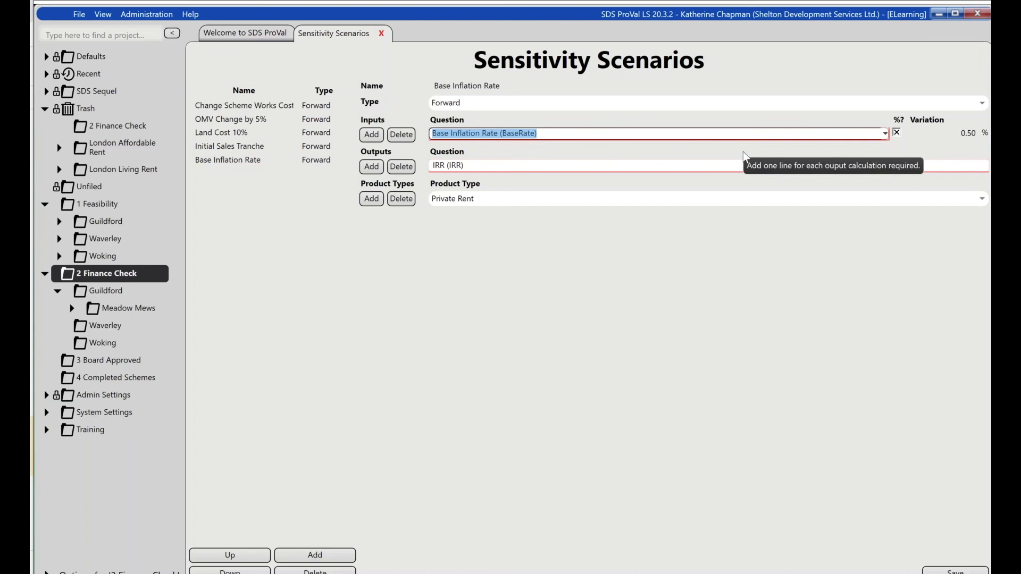